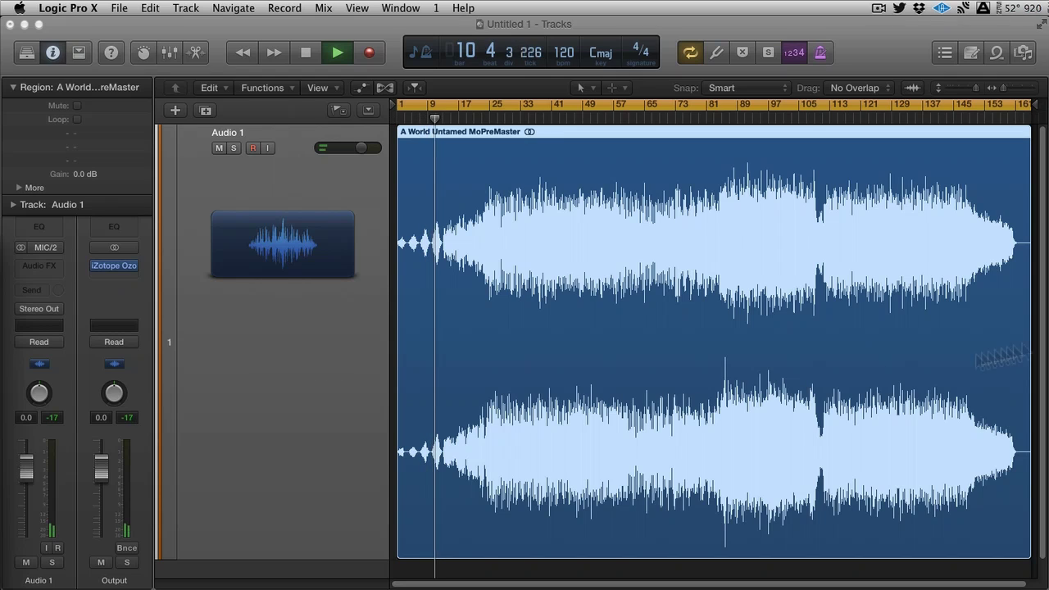
# Step: Bring up the Ozone window, shift it down and to the left, then hide it again
pyautogui.press('v')
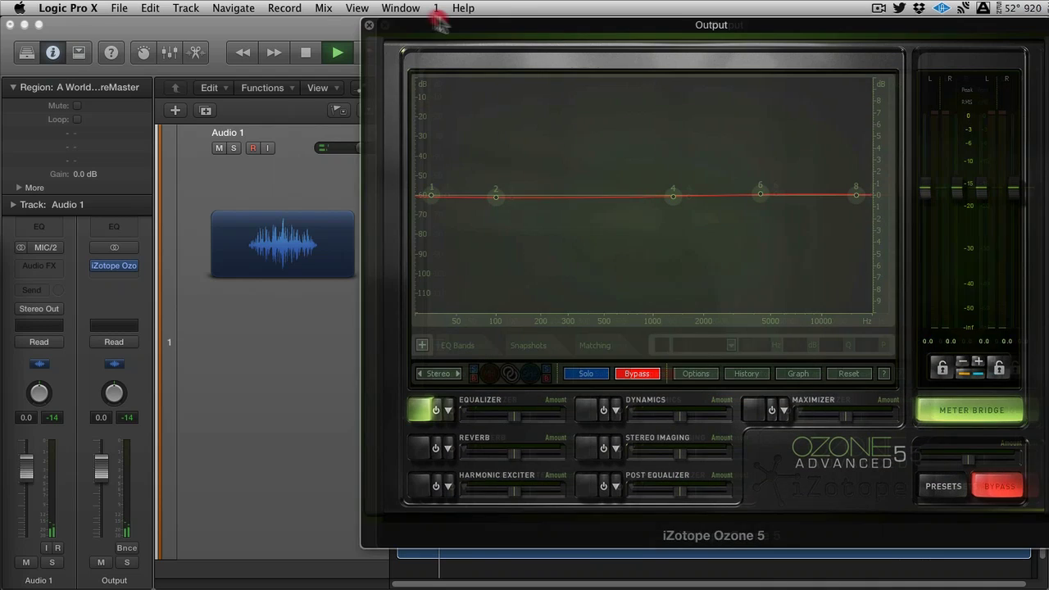
pyautogui.moveTo(414, 14); pyautogui.dragTo(293, 42)
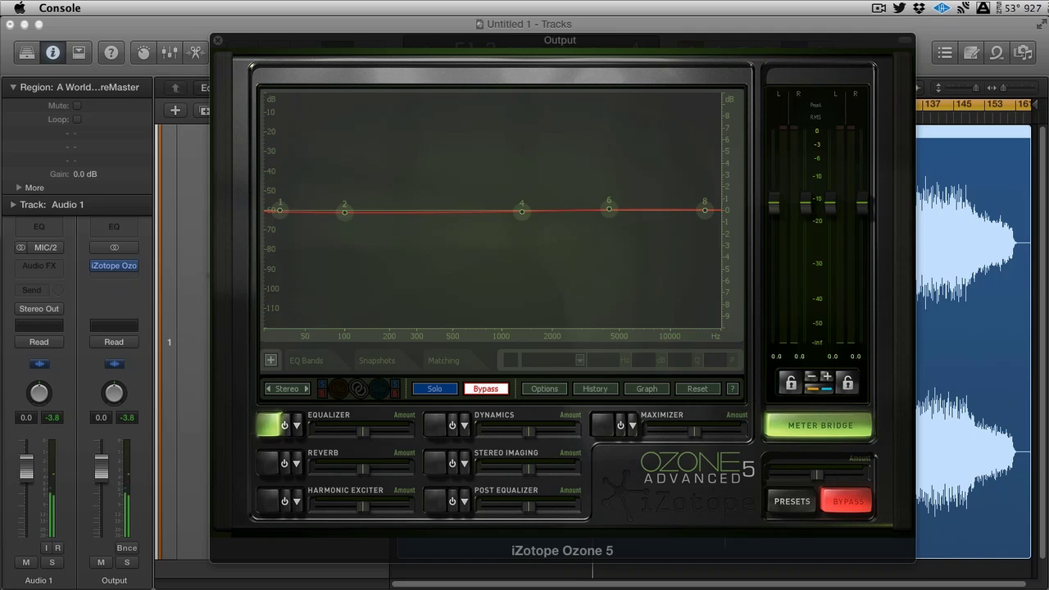
pyautogui.moveTo(748, 41); pyautogui.dragTo(621, 375)
pyautogui.press('v')
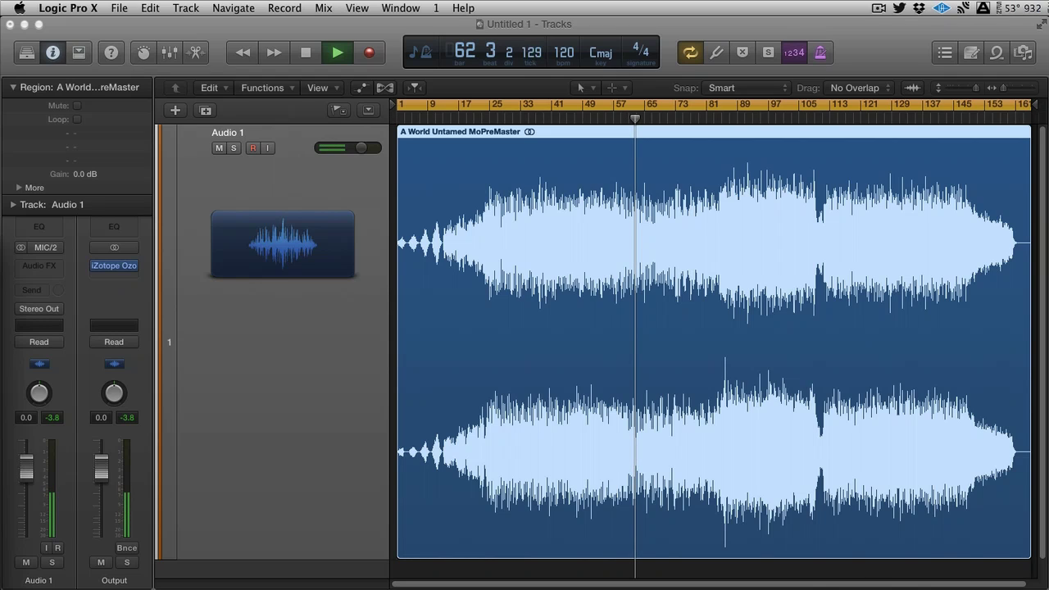
# Step: Jump playback to bar 84 and reopen Ozone from the Output strip, placing it at the top
pyautogui.click(721, 119)
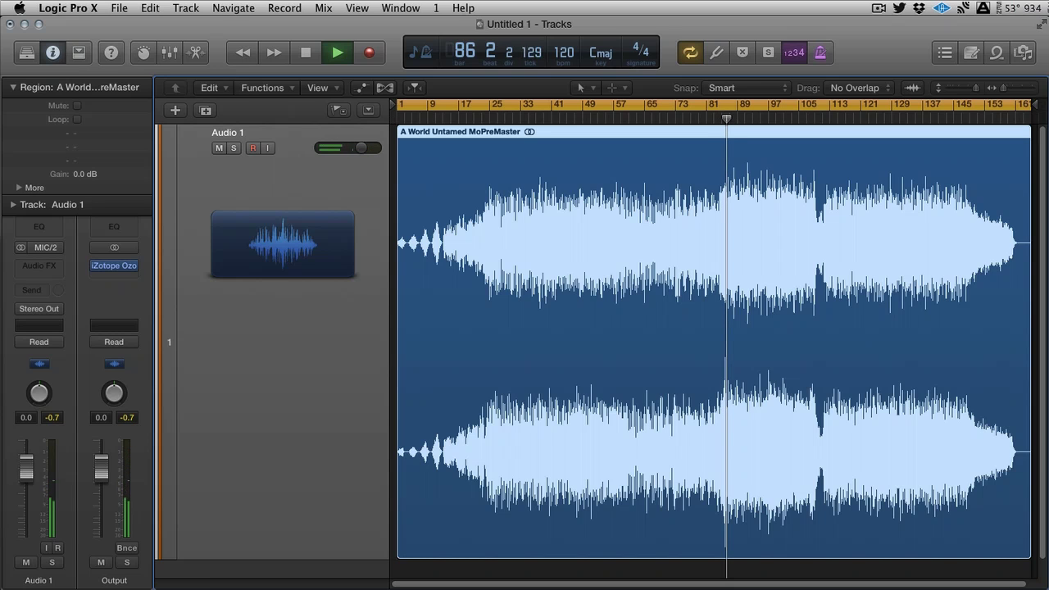
pyautogui.click(114, 266)
pyautogui.moveTo(677, 285); pyautogui.dragTo(643, 59)
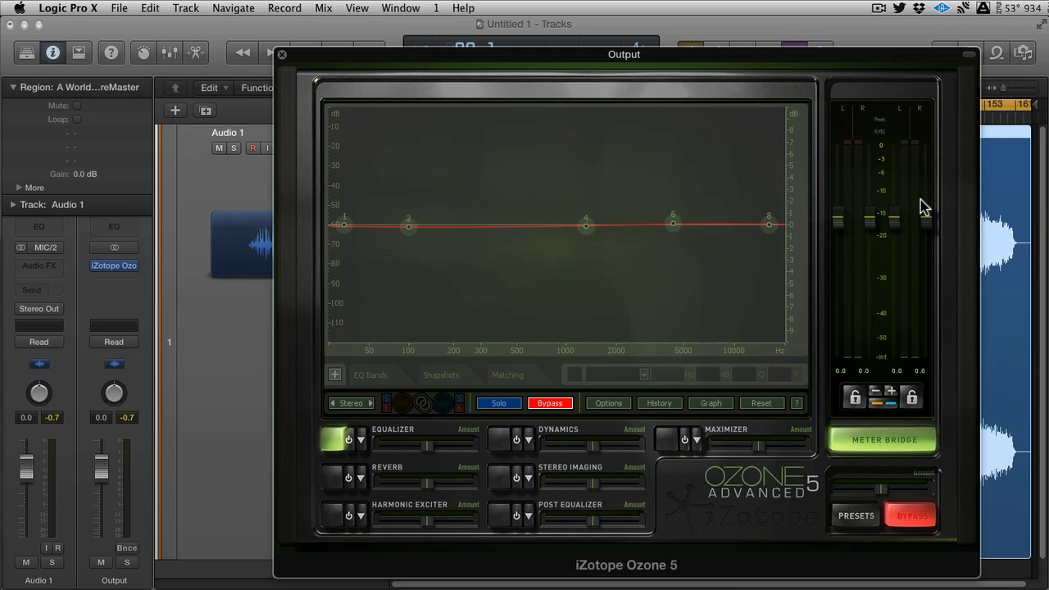
# Step: Open the Meter Bridge and try out the stereo, spectrum and level-meter panes
pyautogui.click(880, 440)
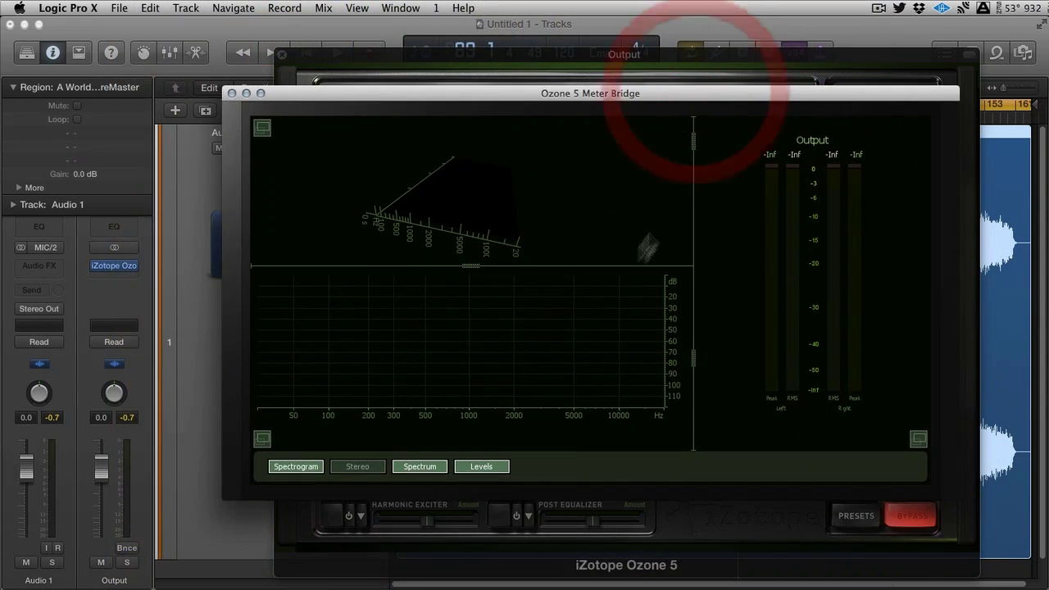
pyautogui.click(359, 467)
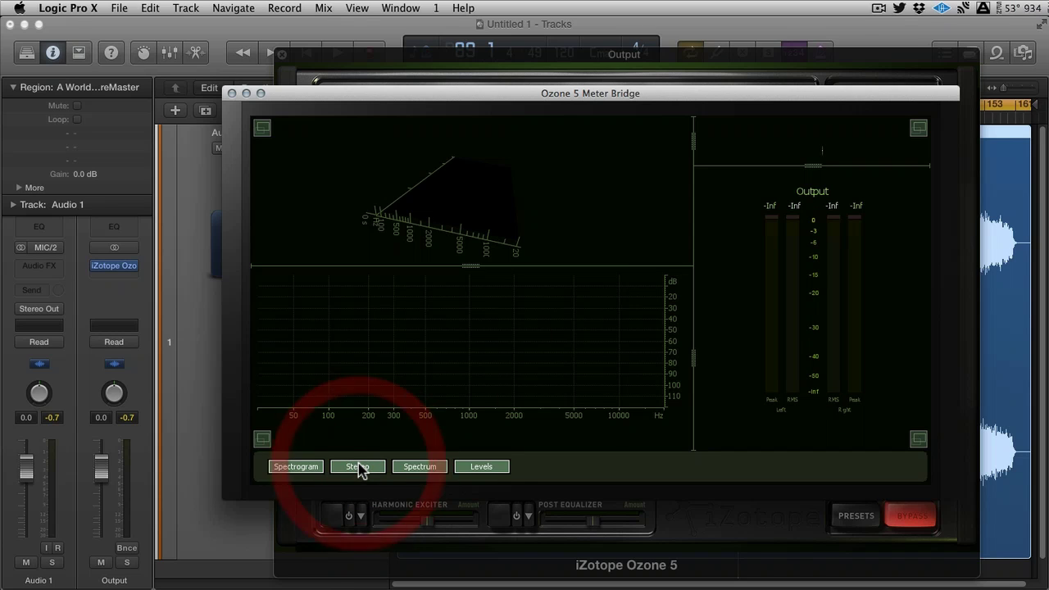
pyautogui.click(422, 467)
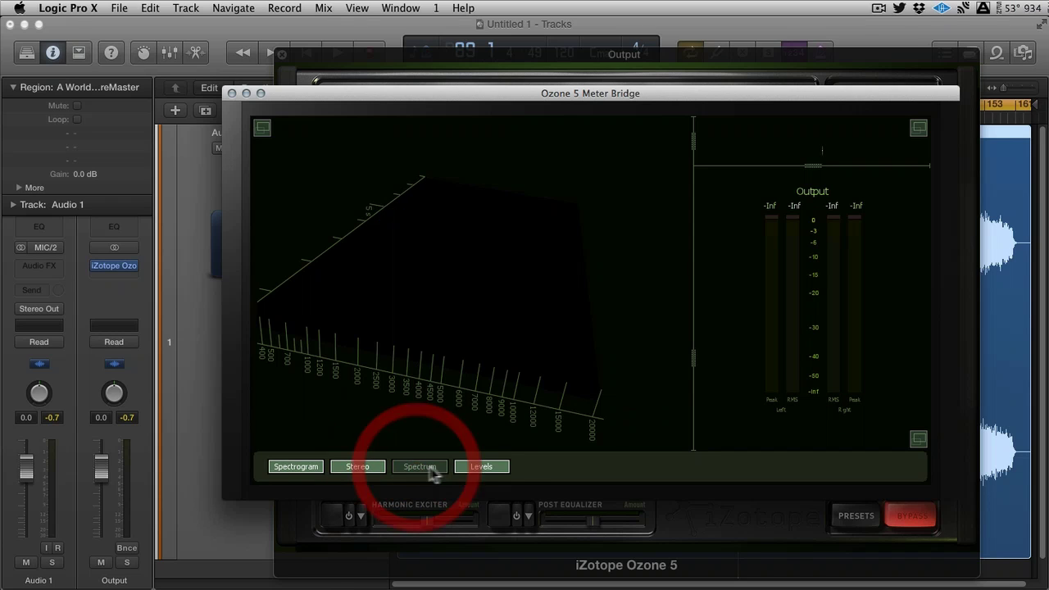
pyautogui.click(918, 128)
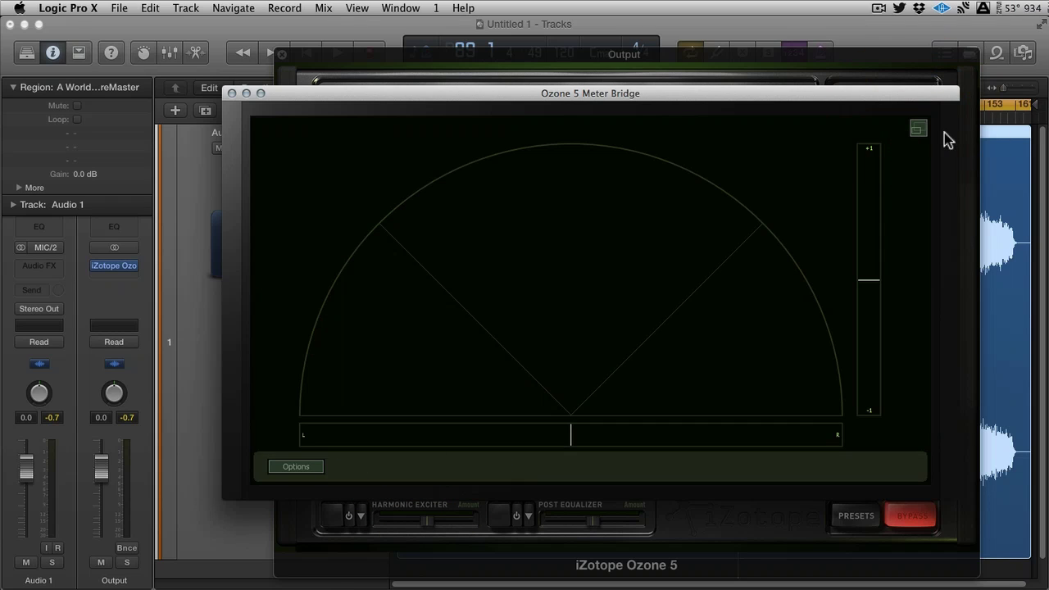
pyautogui.click(918, 129)
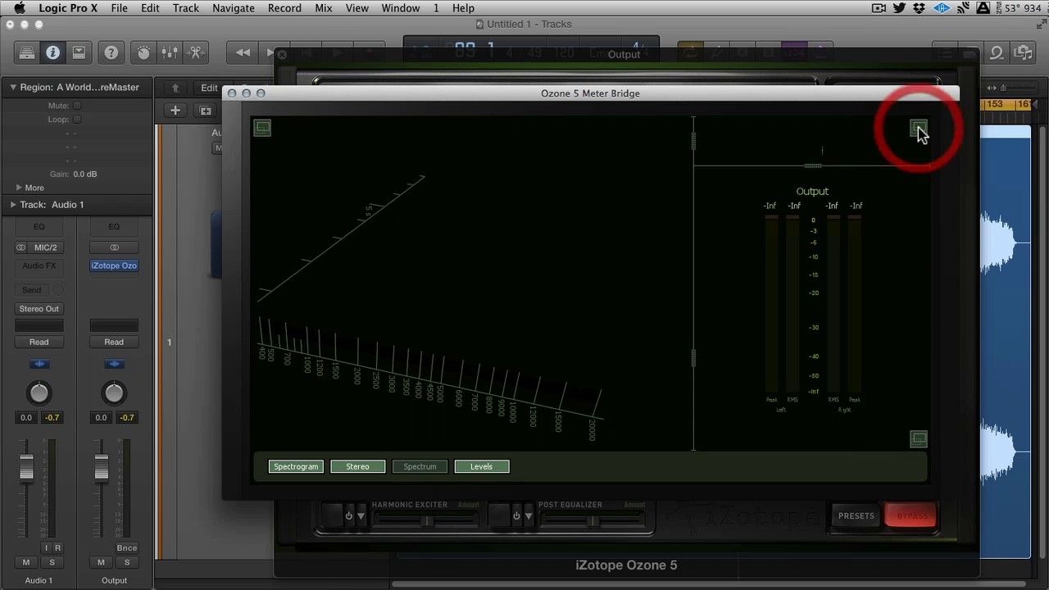
pyautogui.click(490, 468)
pyautogui.click(493, 469)
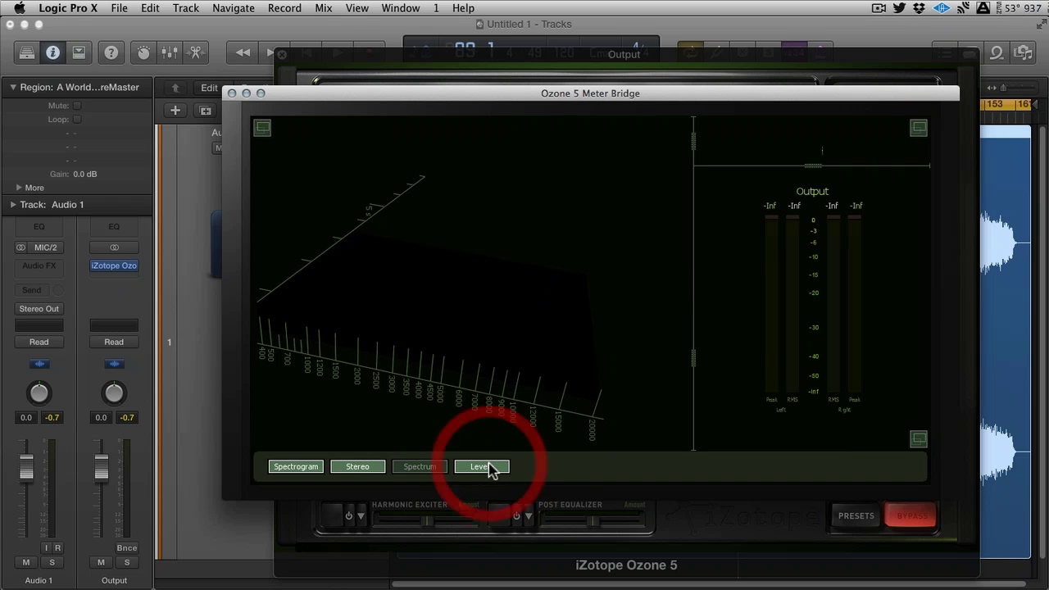
# Step: Leave only the spectrogram and stereo vectorscope visible, then start playback
pyautogui.click(421, 471)
pyautogui.click(358, 469)
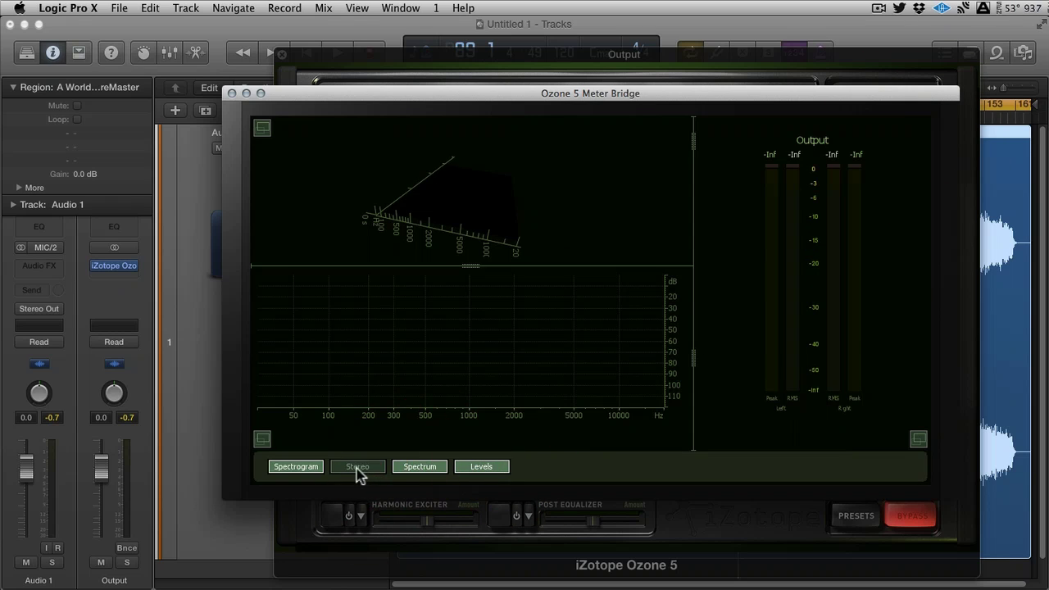
pyautogui.click(312, 476)
pyautogui.click(310, 469)
pyautogui.click(345, 471)
pyautogui.click(419, 469)
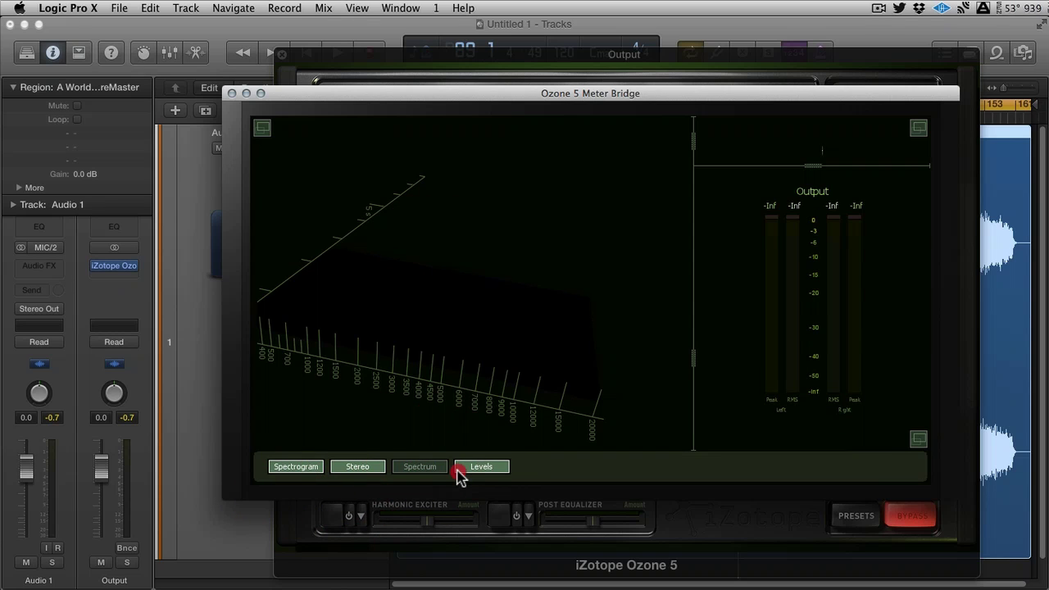
pyautogui.click(458, 474)
pyautogui.press('space')
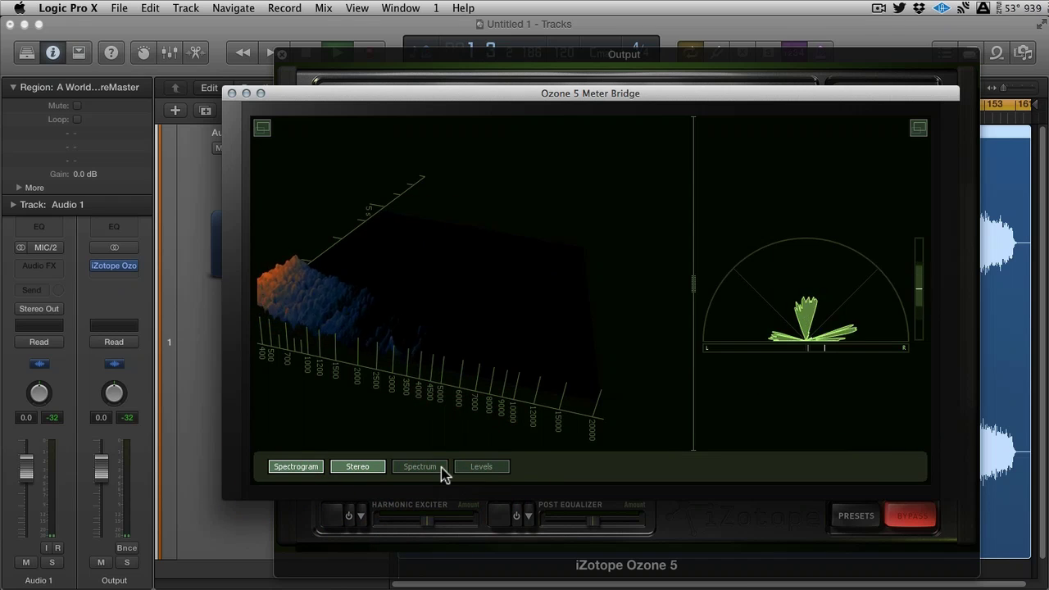
# Step: Rotate the 3D spectrogram, restore the spectrum and level meters, and widen the meters
pyautogui.moveTo(446, 392); pyautogui.dragTo(527, 370)
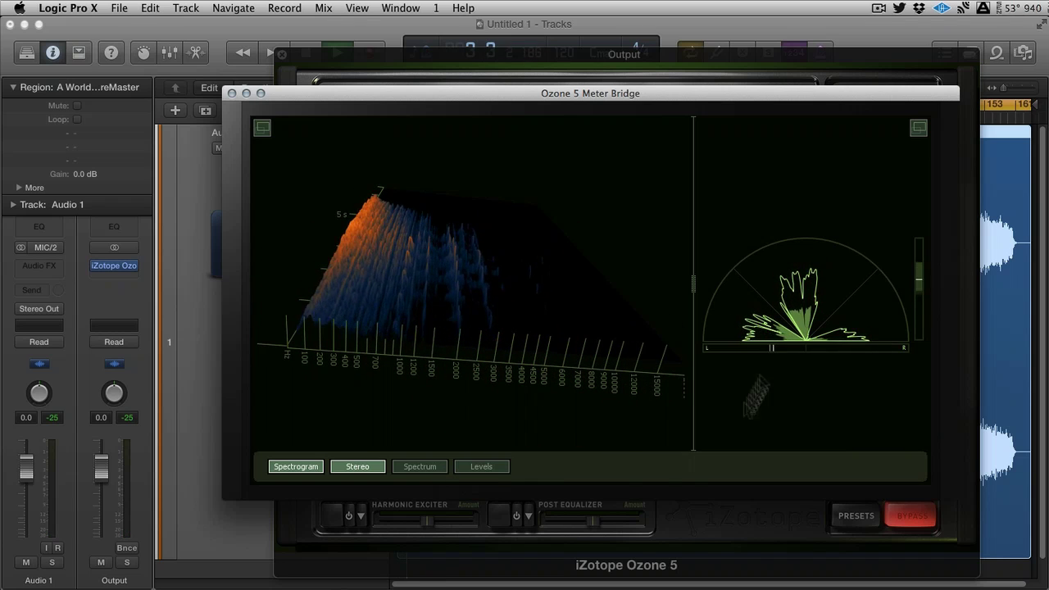
pyautogui.click(920, 128)
pyautogui.click(920, 129)
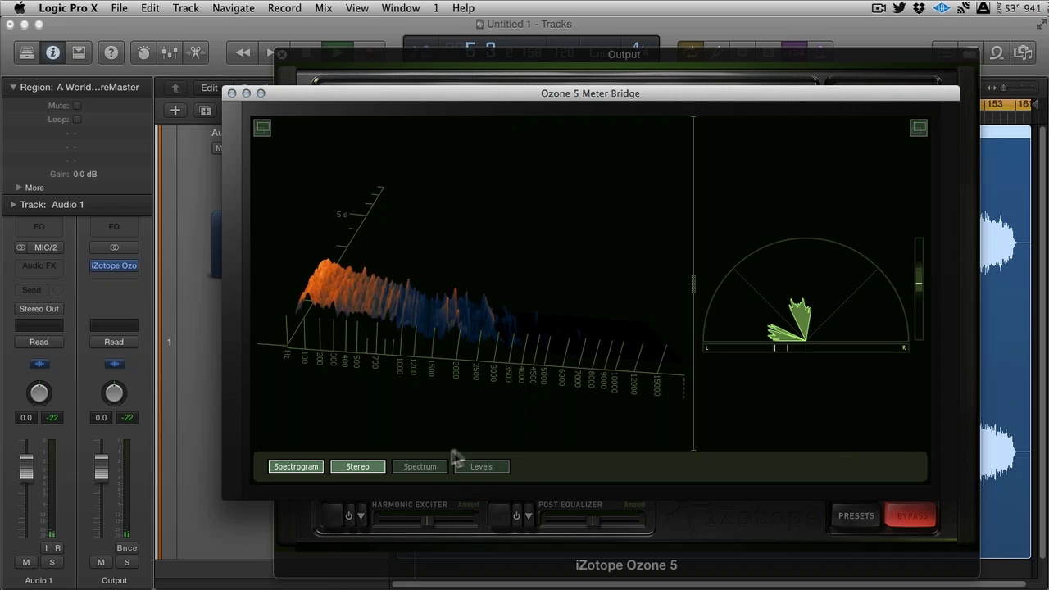
pyautogui.click(427, 467)
pyautogui.click(482, 467)
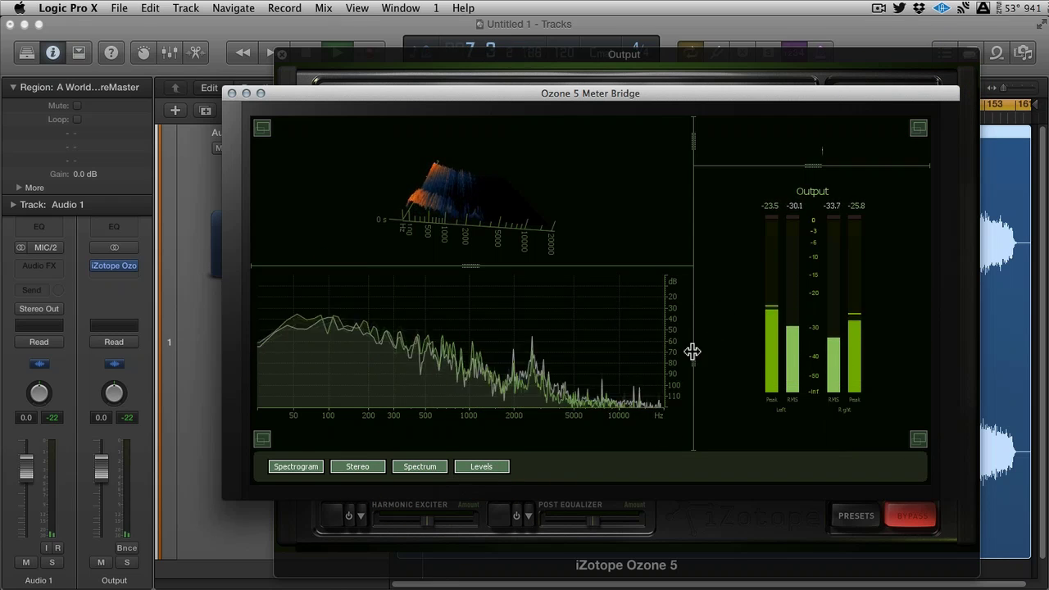
pyautogui.moveTo(693, 352); pyautogui.dragTo(717, 337)
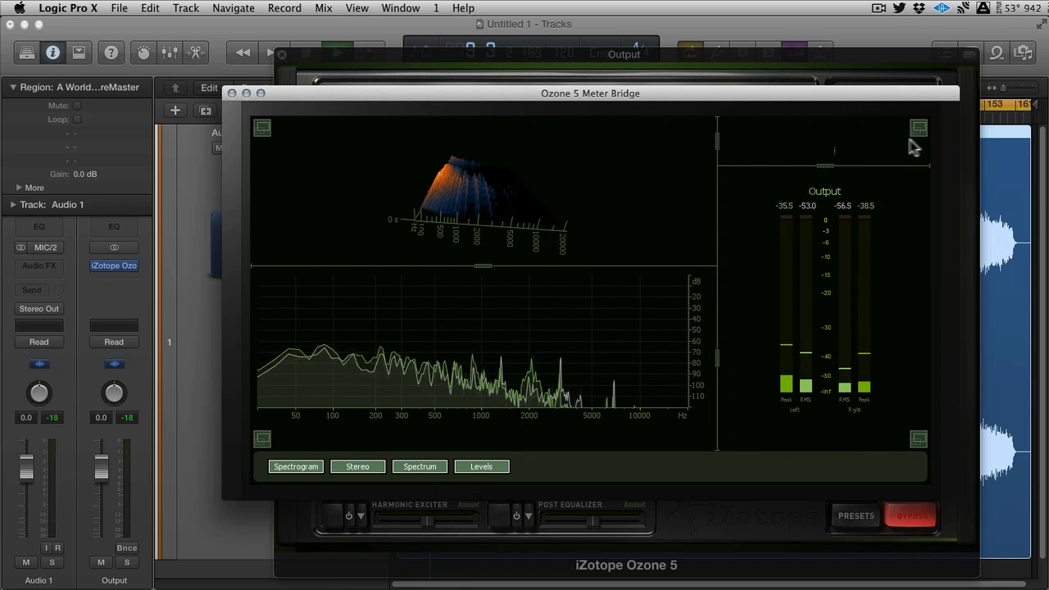
# Step: Maximize the spectrum analyzer to fill the Meter Bridge window
pyautogui.click(262, 441)
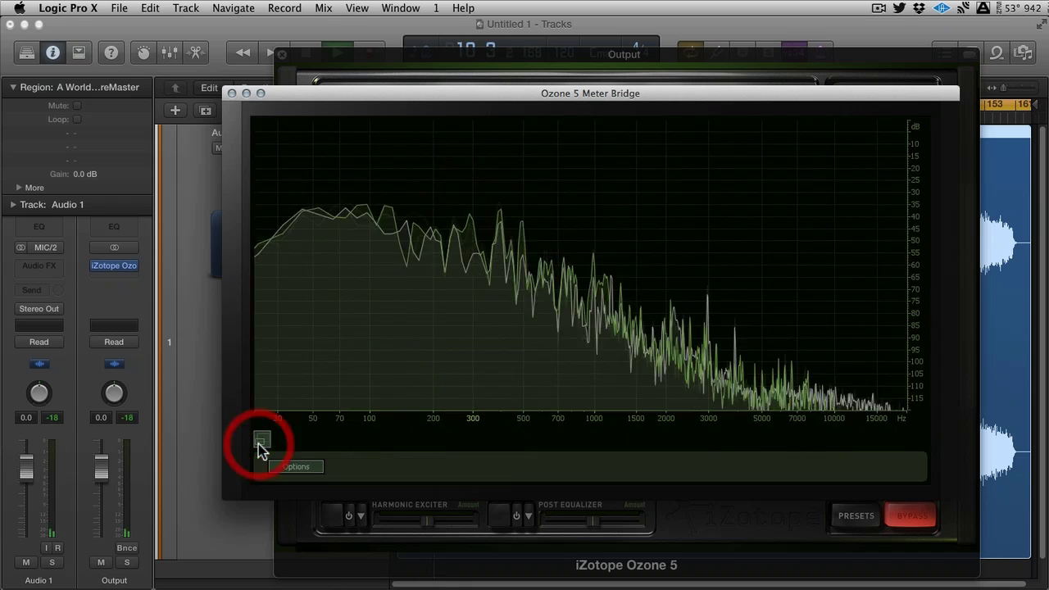
pyautogui.click(303, 465)
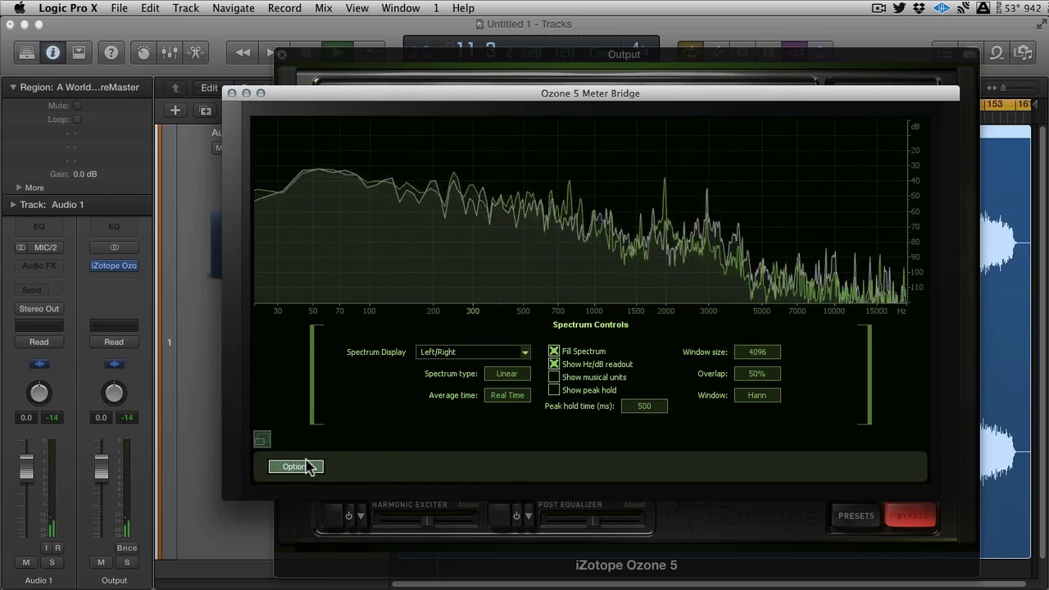
pyautogui.click(307, 467)
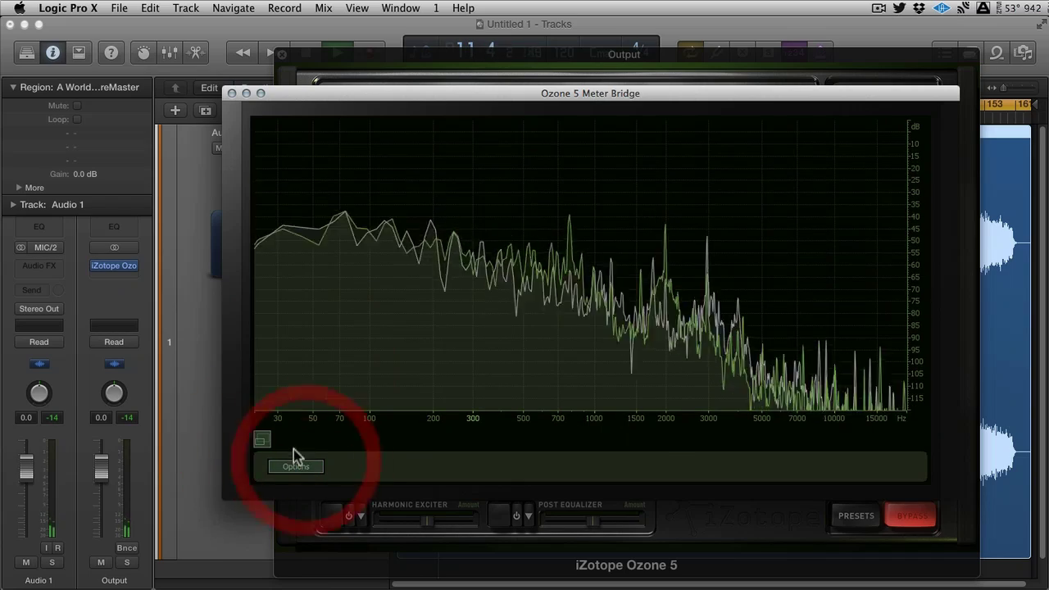
# Step: Close the Meter Bridge, turn off Ozone's global bypass, and play the track through it
pyautogui.click(230, 93)
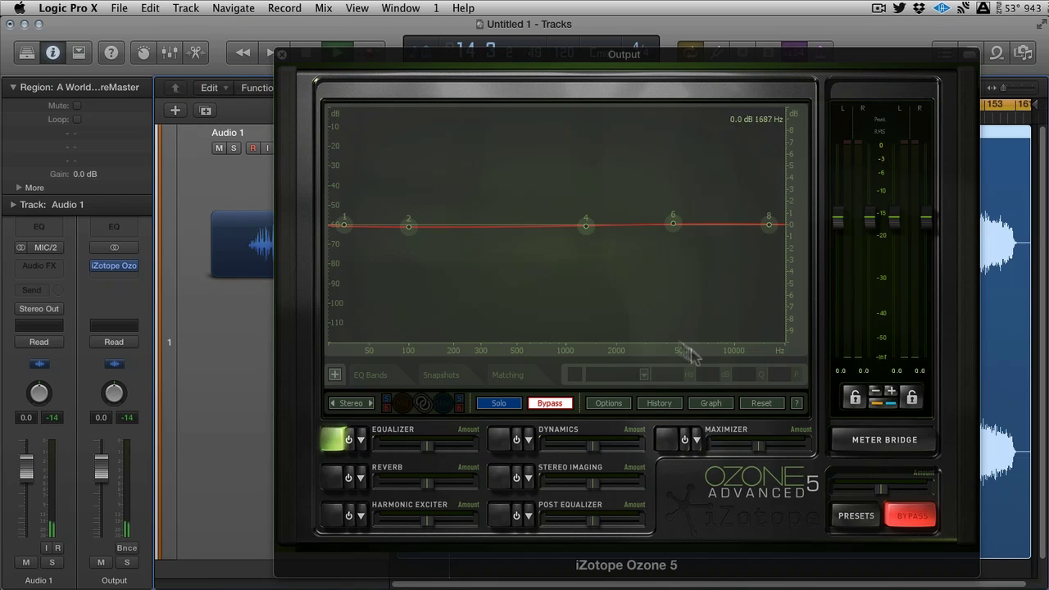
pyautogui.click(894, 443)
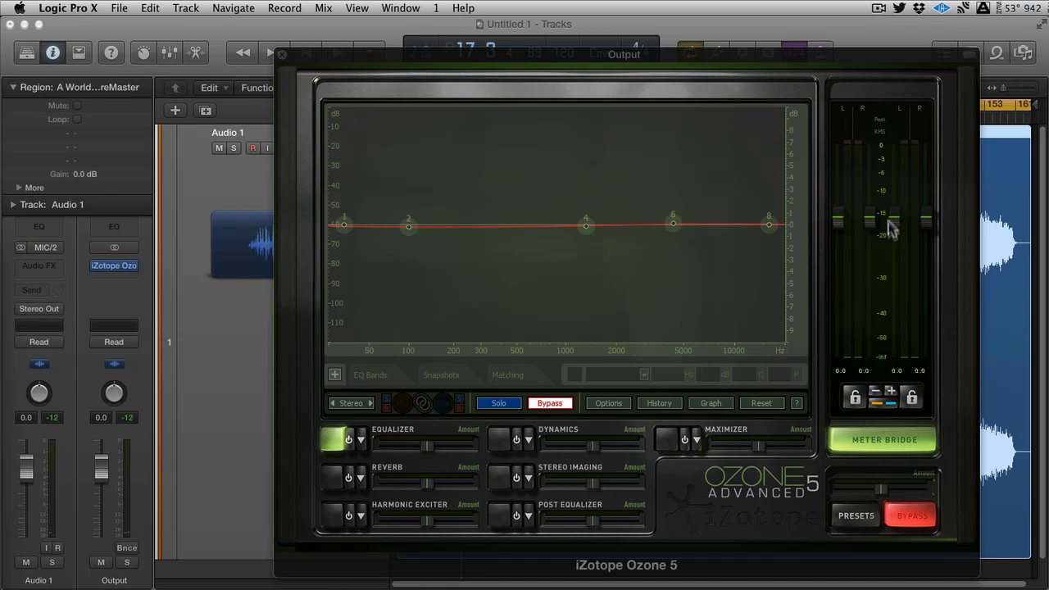
pyautogui.click(912, 517)
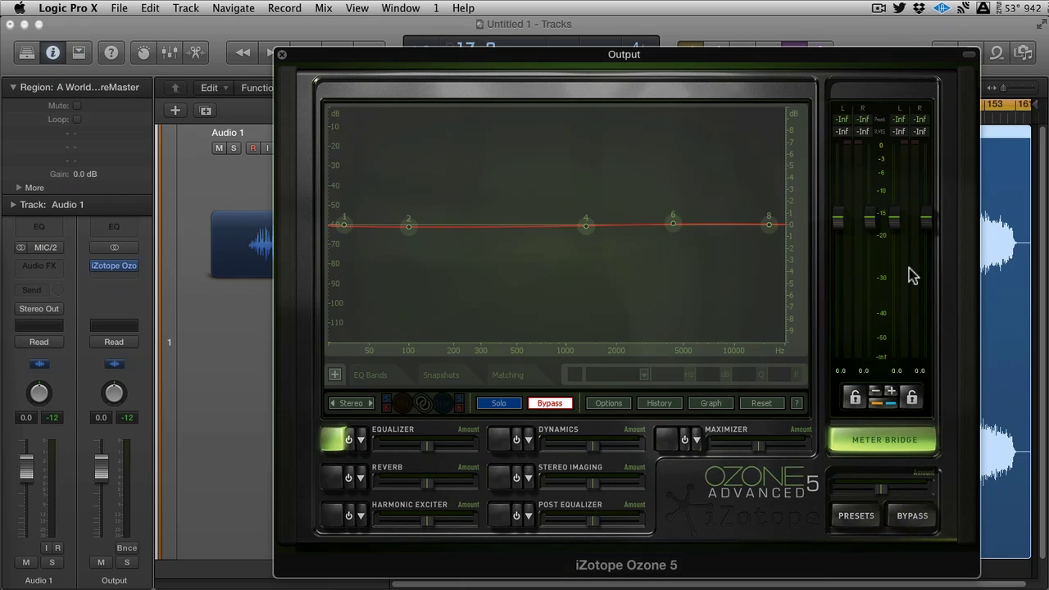
pyautogui.press('space')
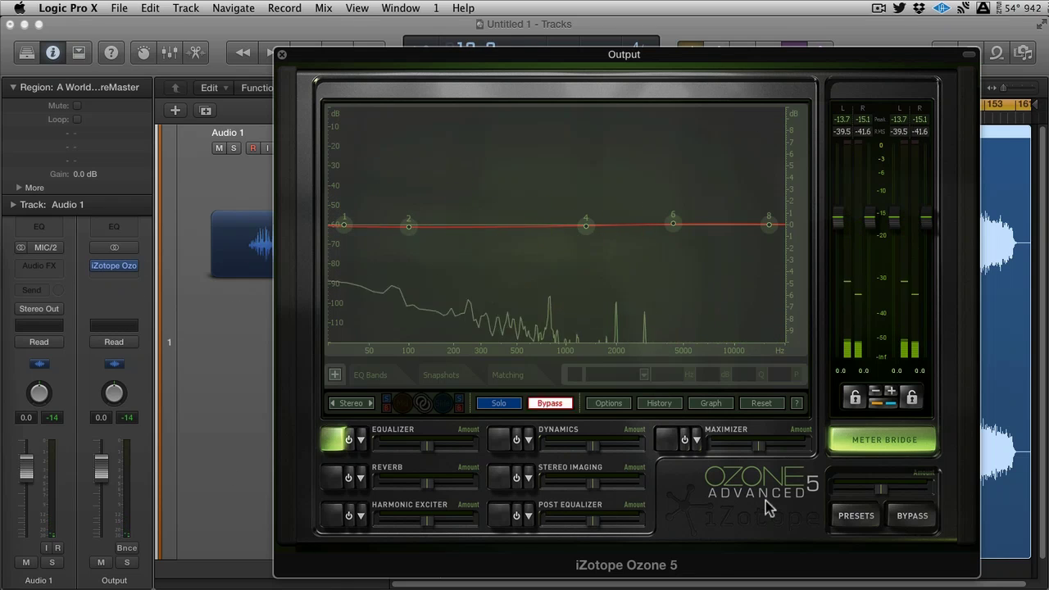
# Step: Browse the Reverb, Harmonic Exciter, Dynamics, Stereo Imaging, Post EQ and Equalizer module settings
pyautogui.click(328, 478)
pyautogui.click(332, 515)
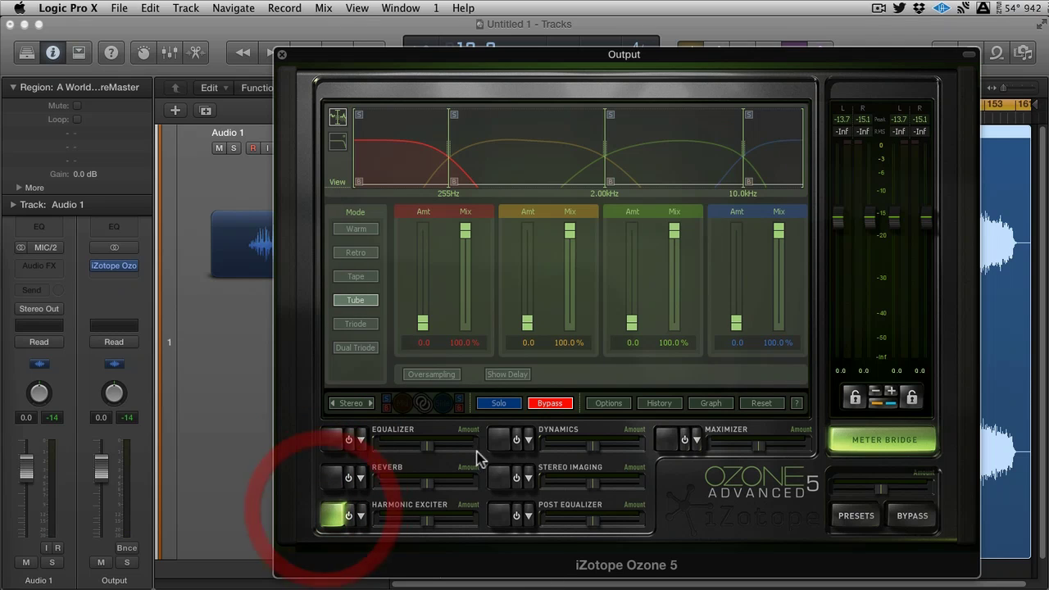
pyautogui.click(494, 444)
pyautogui.click(497, 478)
pyautogui.click(500, 515)
pyautogui.click(332, 440)
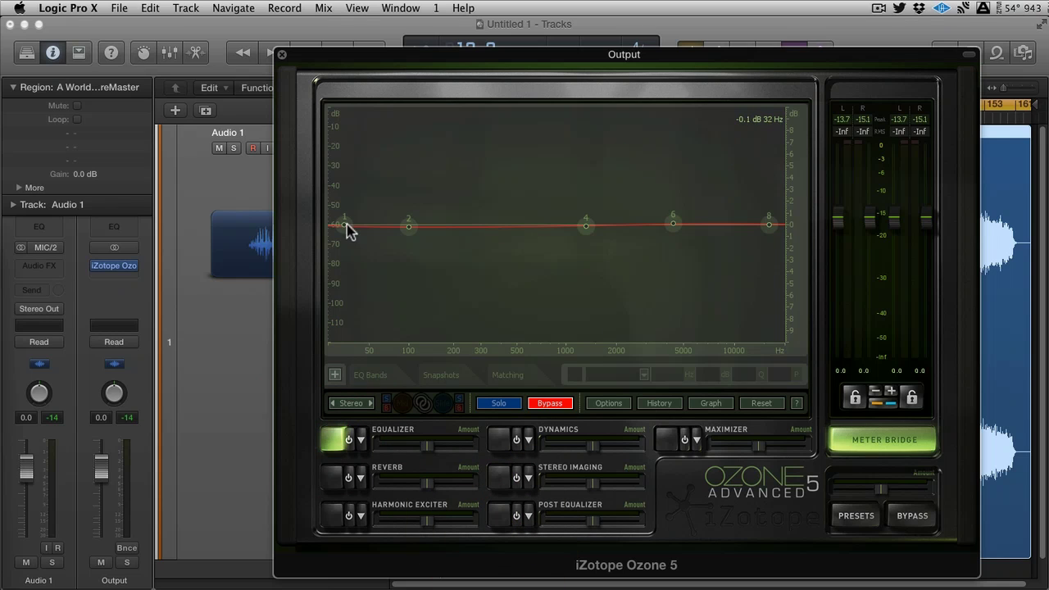
pyautogui.click(333, 478)
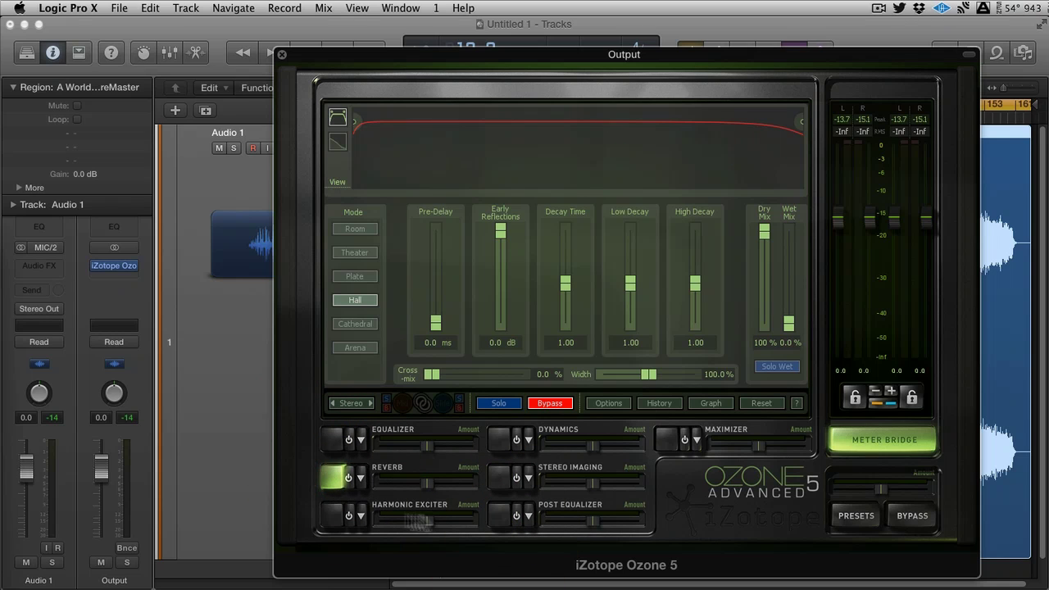
pyautogui.click(328, 518)
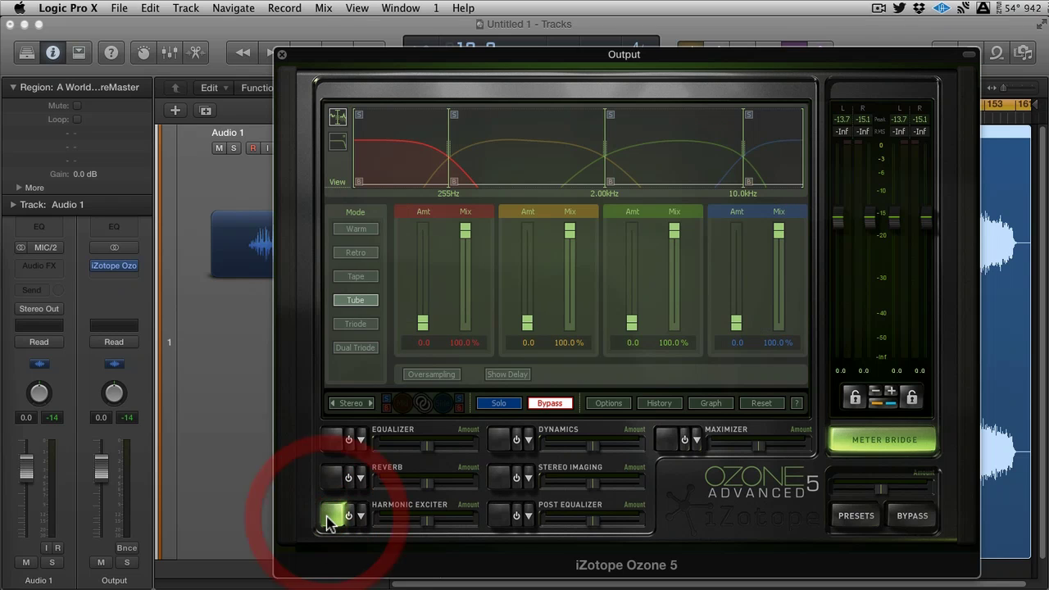
pyautogui.click(502, 440)
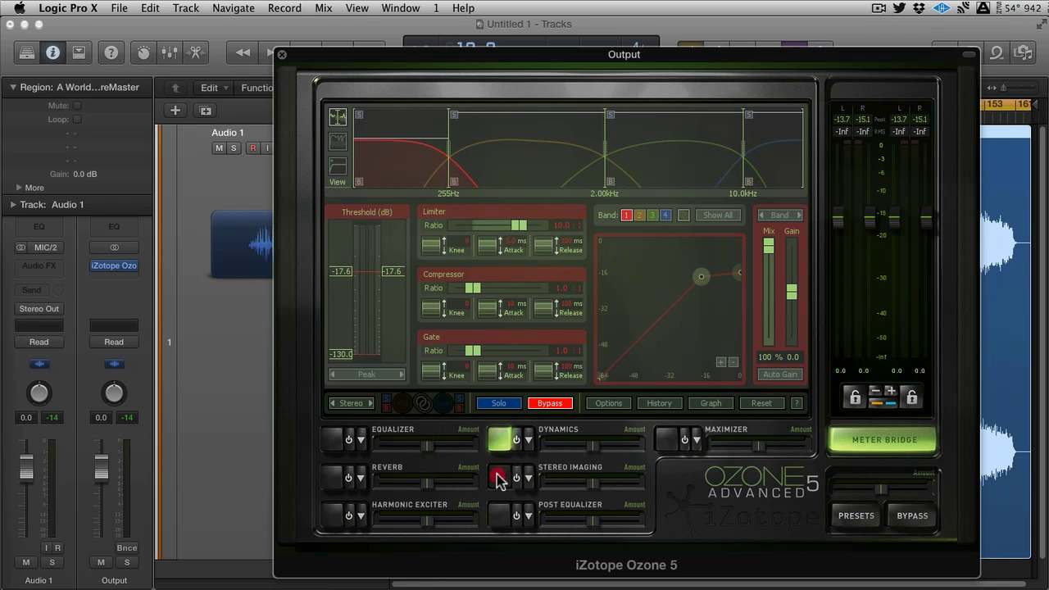
# Step: Compare Imaging, Exciter and both EQ curves, ending on the Maximizer (IRC, 0.0 threshold, -0.1 margin)
pyautogui.click(500, 479)
pyautogui.click(332, 516)
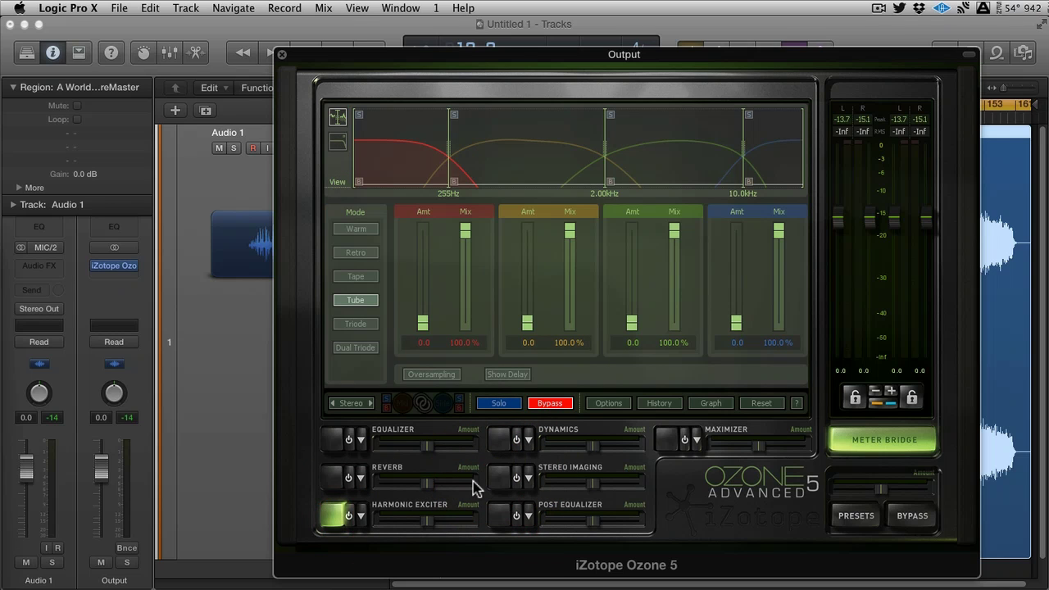
pyautogui.click(500, 479)
pyautogui.click(332, 515)
pyautogui.click(499, 515)
pyautogui.click(664, 441)
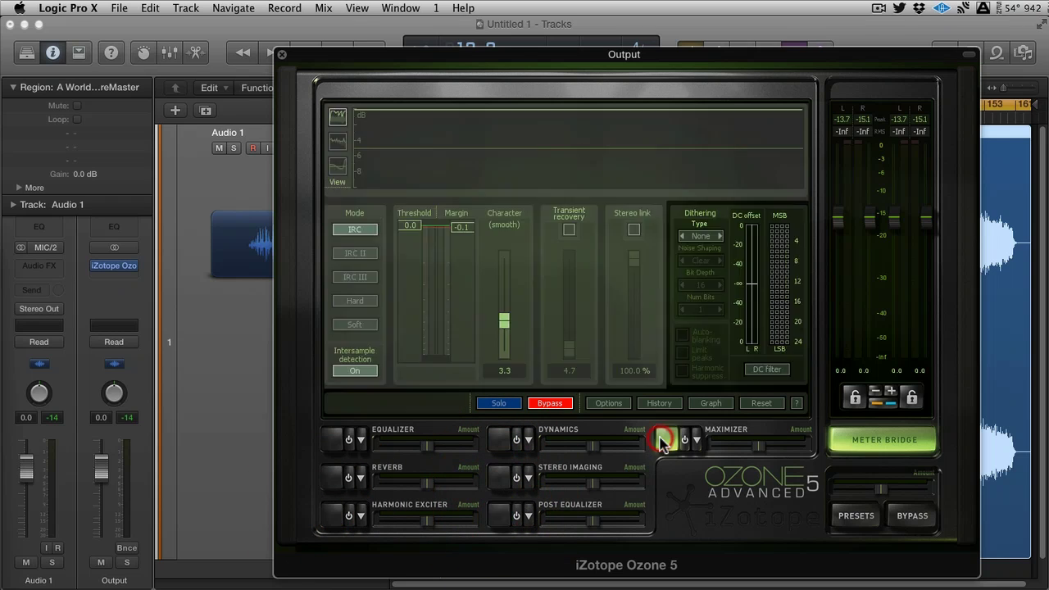
pyautogui.click(336, 440)
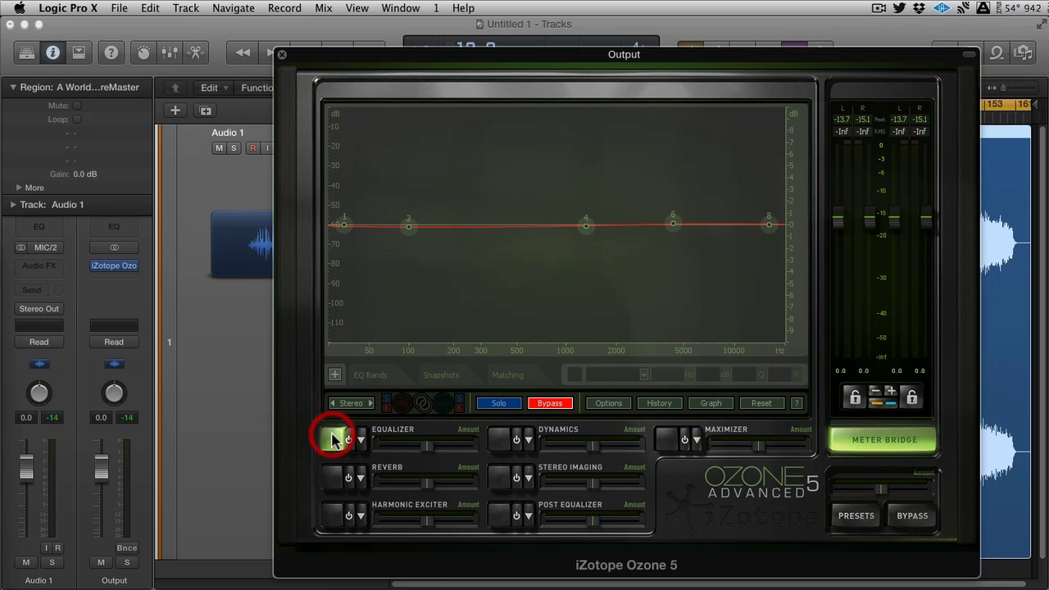
pyautogui.click(501, 516)
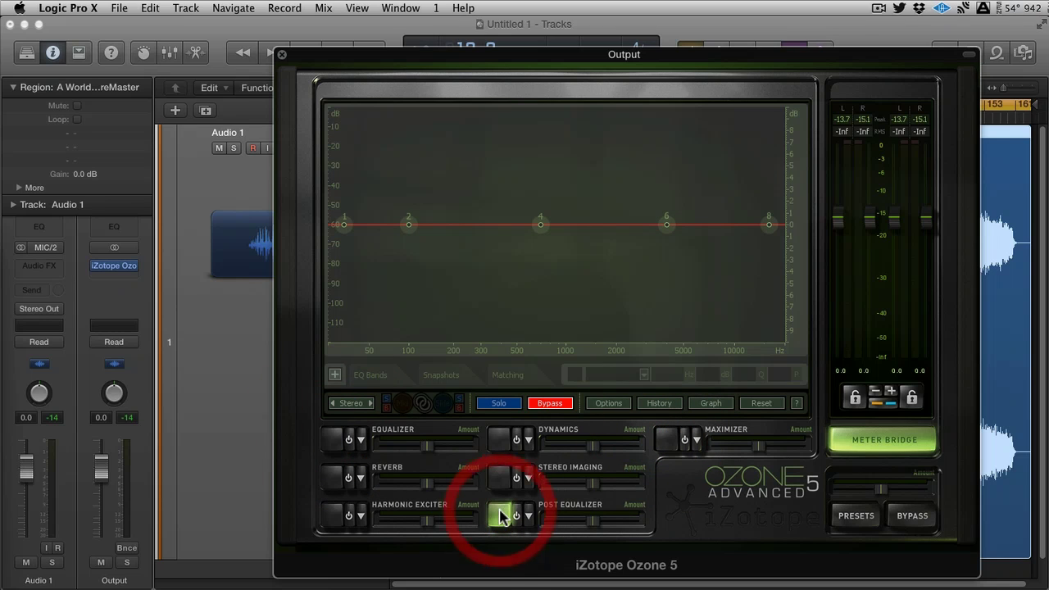
pyautogui.click(335, 443)
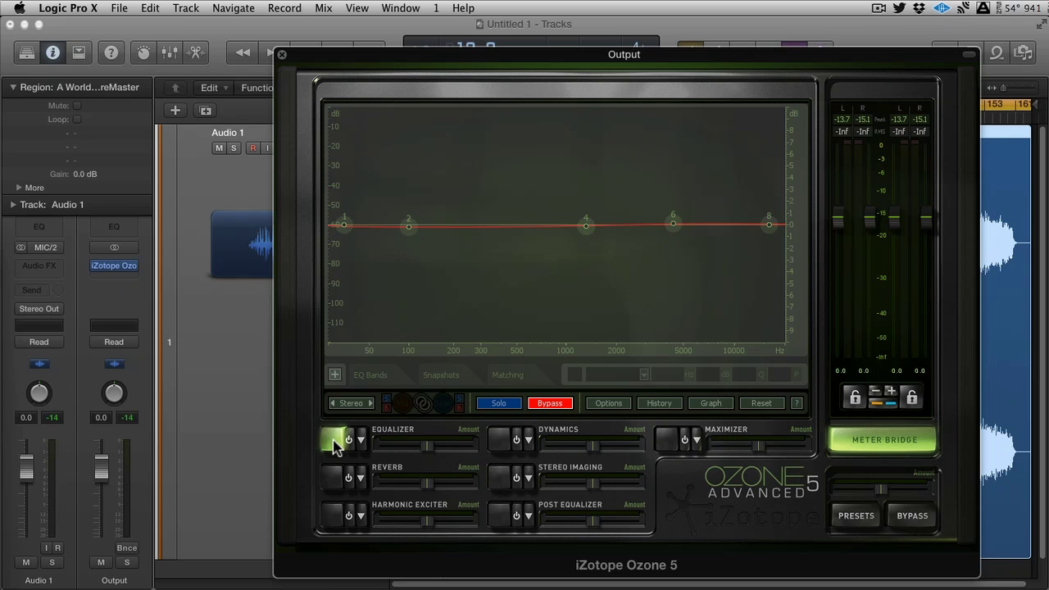
pyautogui.click(667, 439)
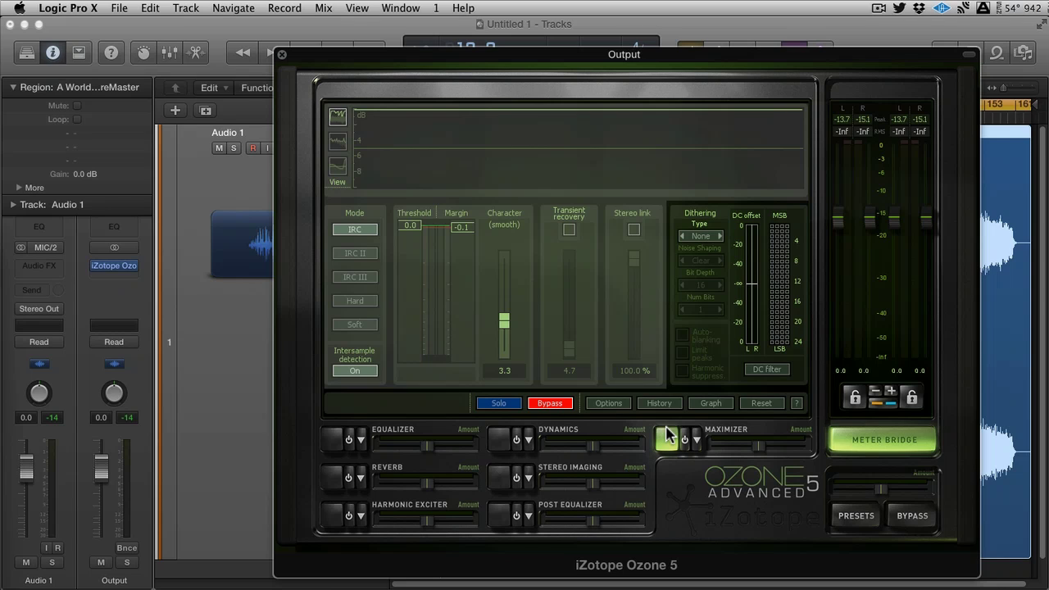
# Step: Return to the Equalizer, switch it on, and move band 4 to about 700 Hz
pyautogui.click(334, 439)
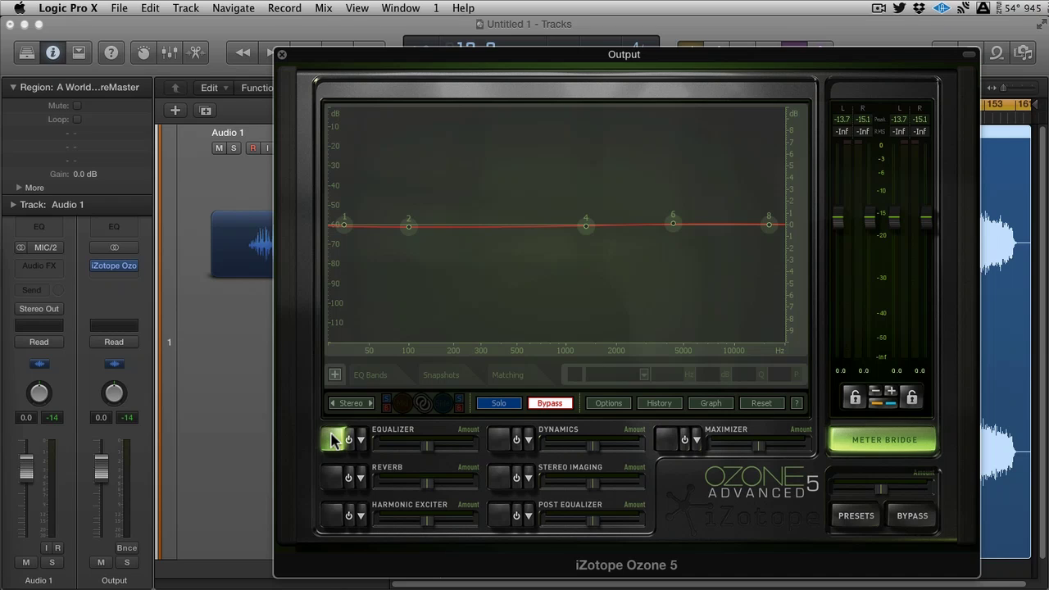
pyautogui.click(349, 441)
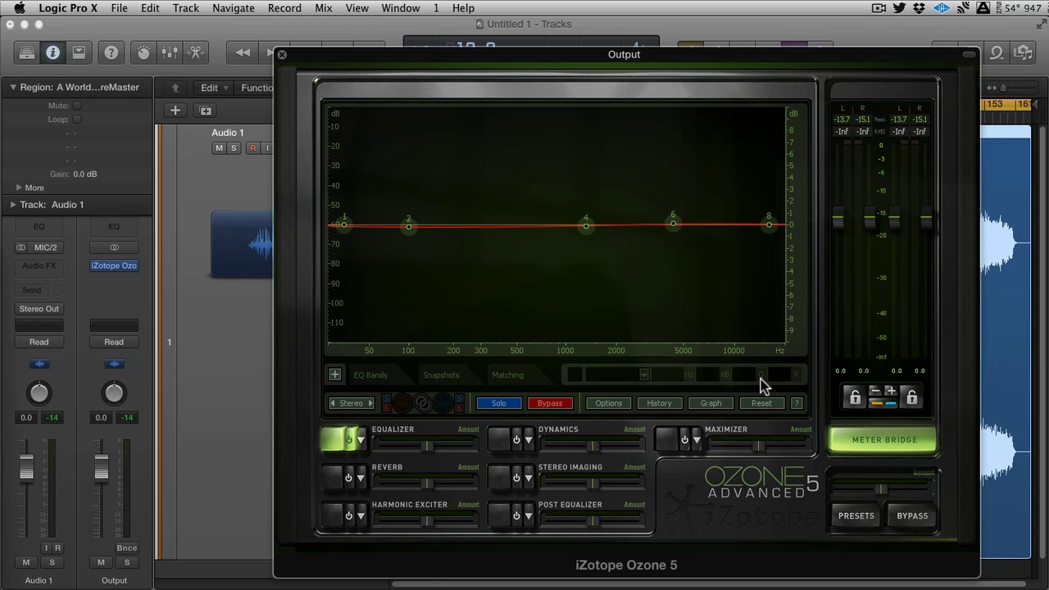
pyautogui.moveTo(586, 225); pyautogui.dragTo(541, 227)
# Step: Make band 2 a wide Bell boost of 0.6 dB at 205 Hz with Q 0.20
pyautogui.click(408, 226)
pyautogui.moveTo(409, 226); pyautogui.dragTo(520, 229)
pyautogui.moveTo(443, 223)
pyautogui.mouseDown()
pyautogui.moveTo(461, 209)
pyautogui.moveTo(460, 232)
pyautogui.moveTo(460, 220)
pyautogui.mouseUp()
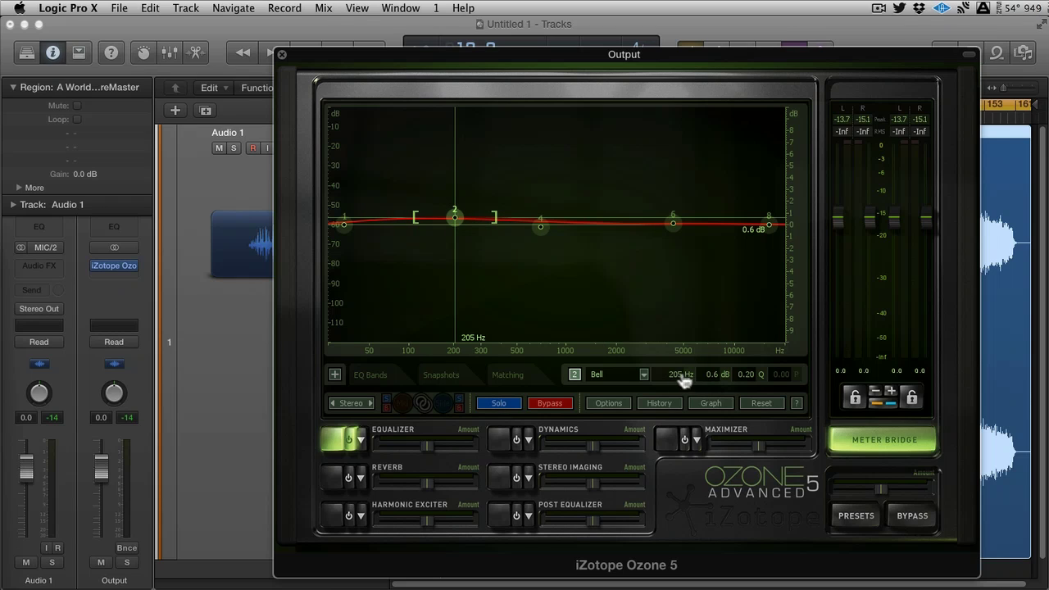
# Step: A/B EQ band 2 on and off, leaving it on, and try Solo listening
pyautogui.click(577, 376)
pyautogui.click(576, 375)
pyautogui.click(576, 375)
pyautogui.click(577, 376)
pyautogui.click(576, 375)
pyautogui.click(576, 376)
pyautogui.click(576, 376)
pyautogui.click(576, 376)
pyautogui.click(501, 404)
pyautogui.click(502, 404)
pyautogui.click(501, 404)
# Step: Check the band table, Snapshots, Matching and Digital mode, settling on Analog with the band table shown
pyautogui.click(379, 375)
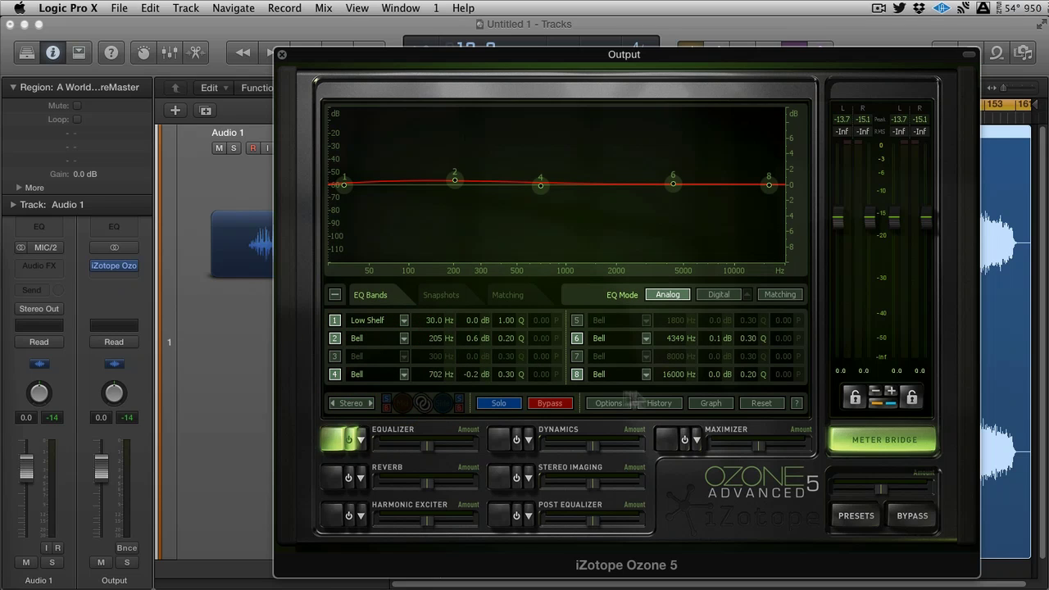
pyautogui.click(447, 296)
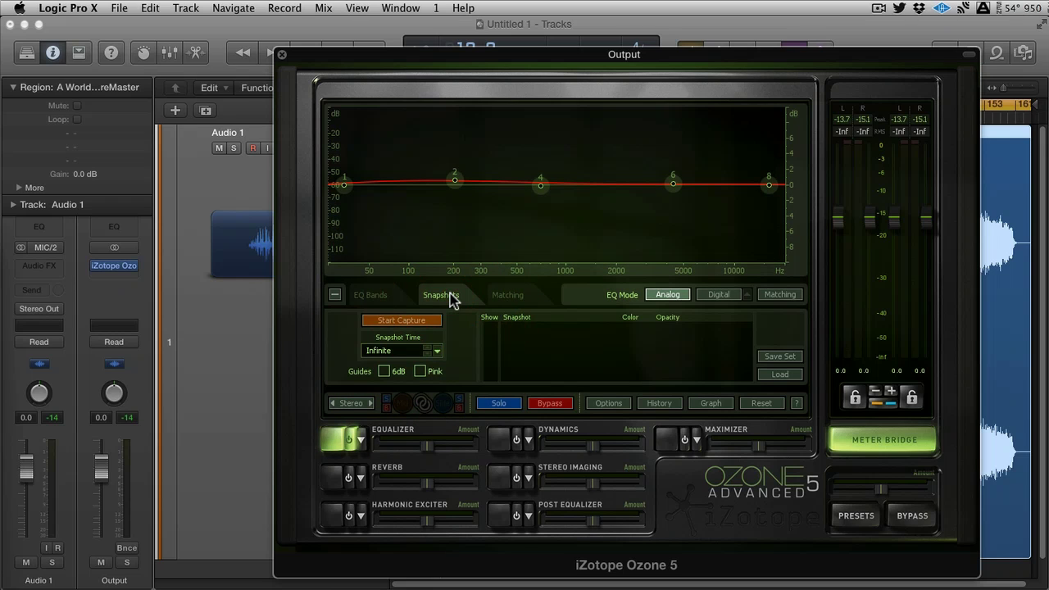
pyautogui.click(502, 298)
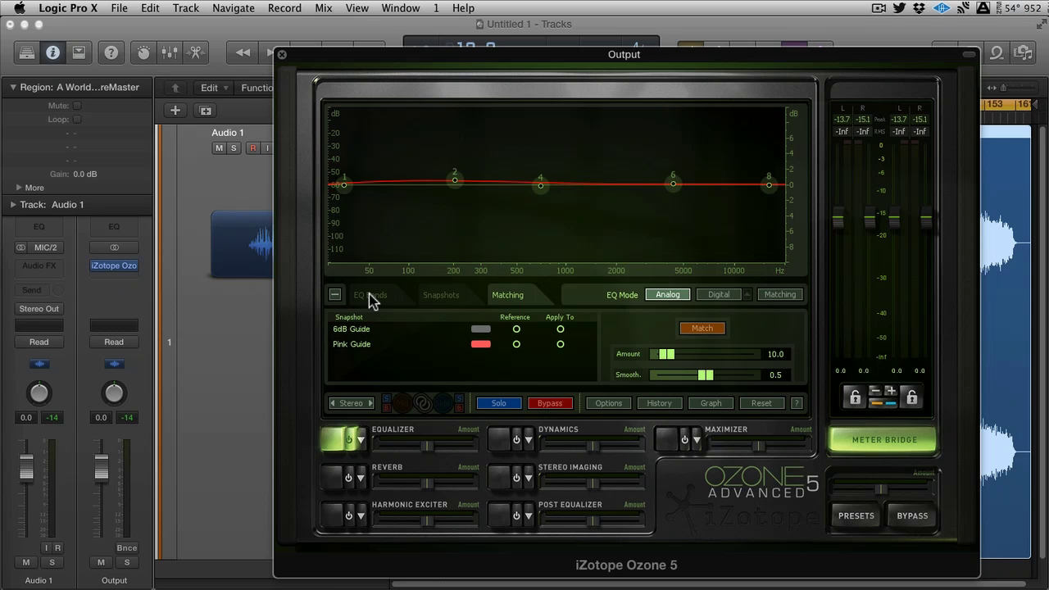
pyautogui.click(718, 295)
pyautogui.click(664, 295)
pyautogui.click(717, 297)
pyautogui.click(748, 296)
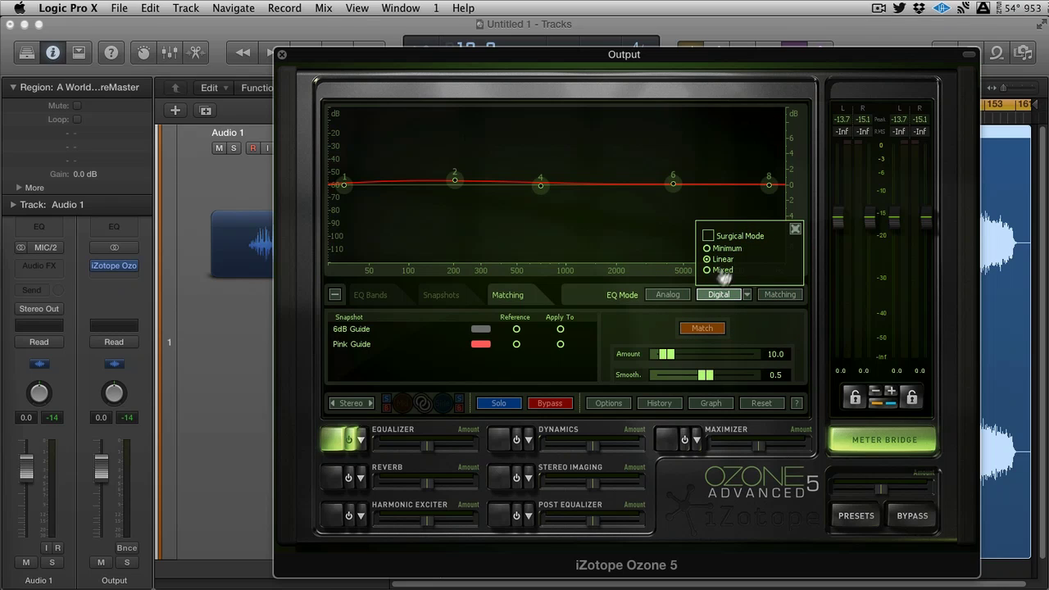
pyautogui.click(660, 293)
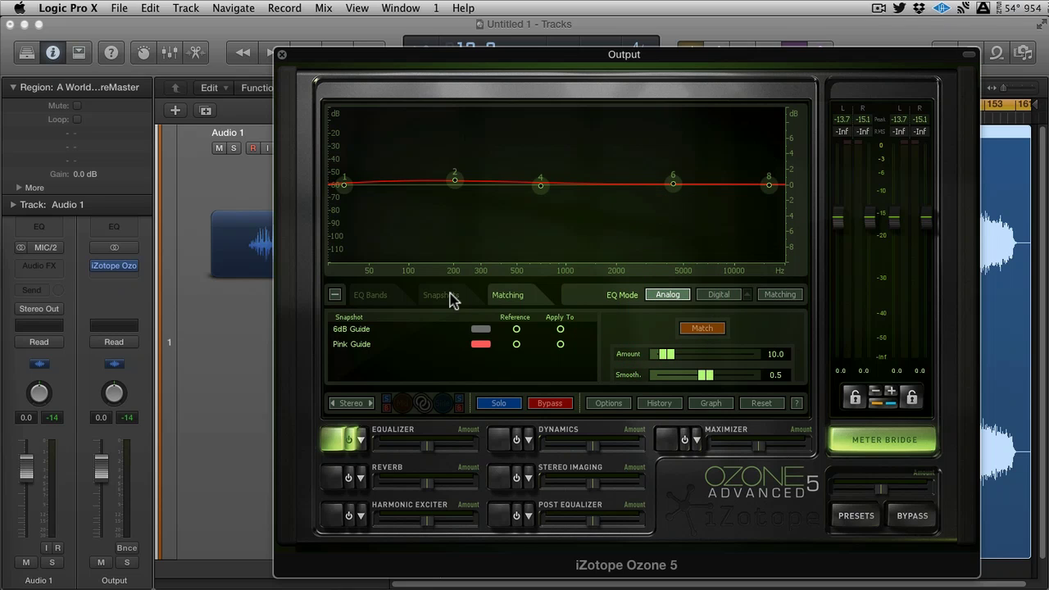
pyautogui.click(349, 294)
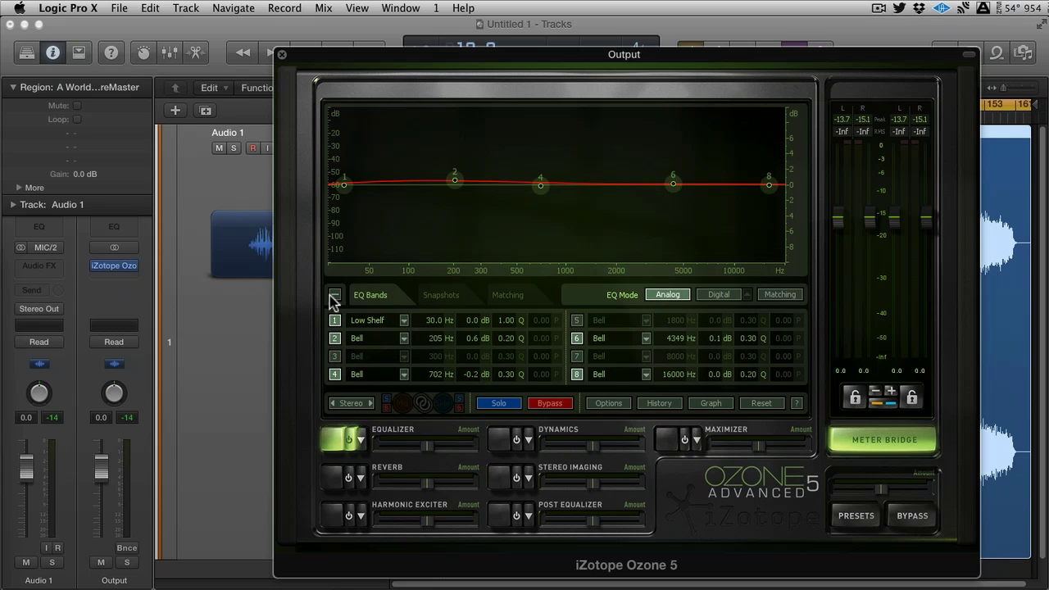
# Step: Flatten band 2, raise the low shelf to 0.6 dB at 75 Hz, and play from bar 89
pyautogui.click(335, 296)
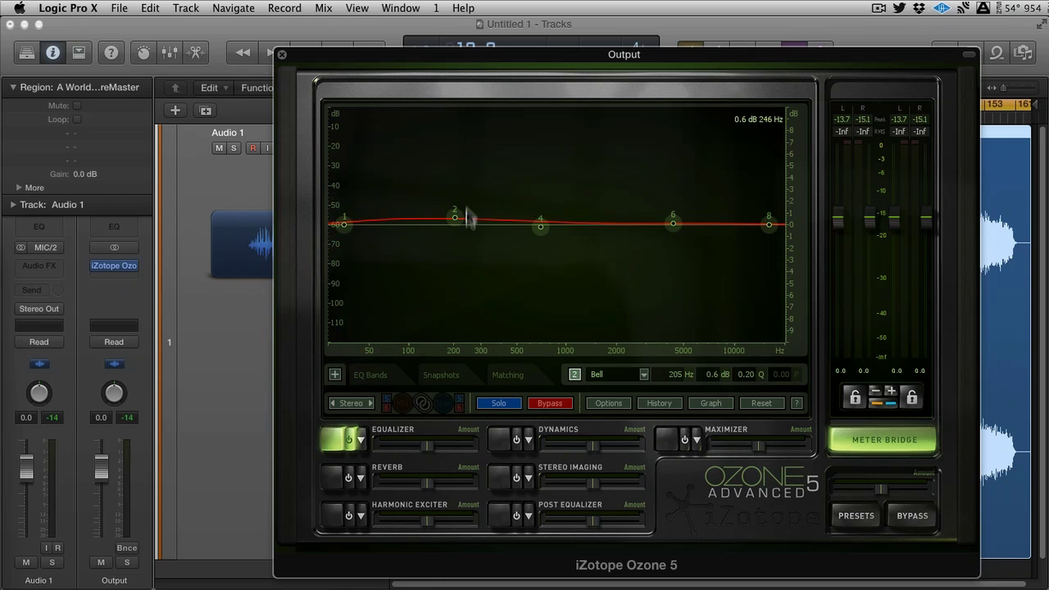
pyautogui.moveTo(455, 217); pyautogui.dragTo(456, 225)
pyautogui.click(346, 223)
pyautogui.moveTo(347, 223); pyautogui.dragTo(396, 217)
pyautogui.press('space')
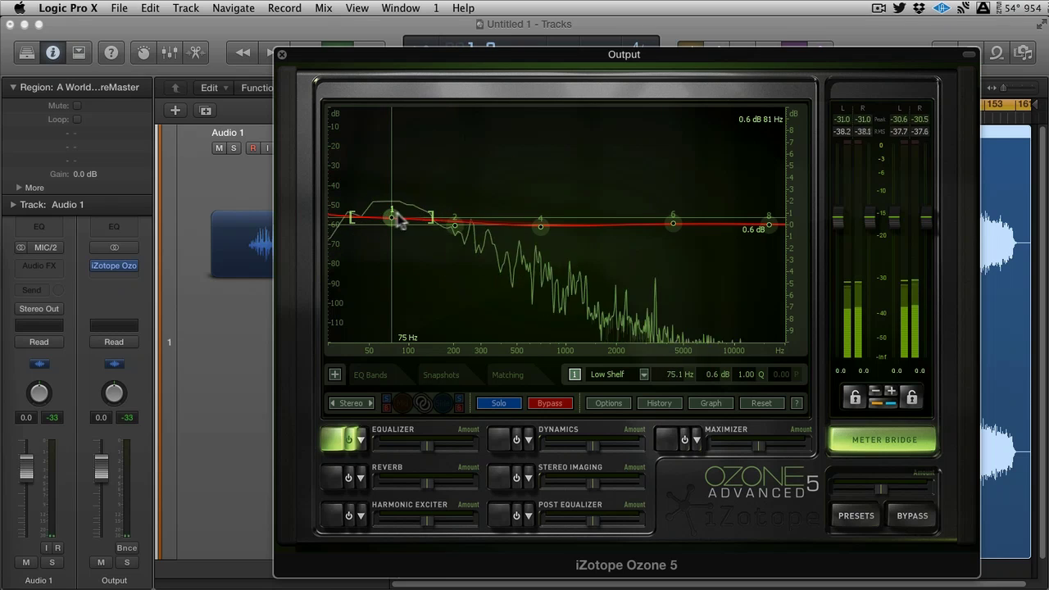
pyautogui.moveTo(468, 52); pyautogui.dragTo(419, 212)
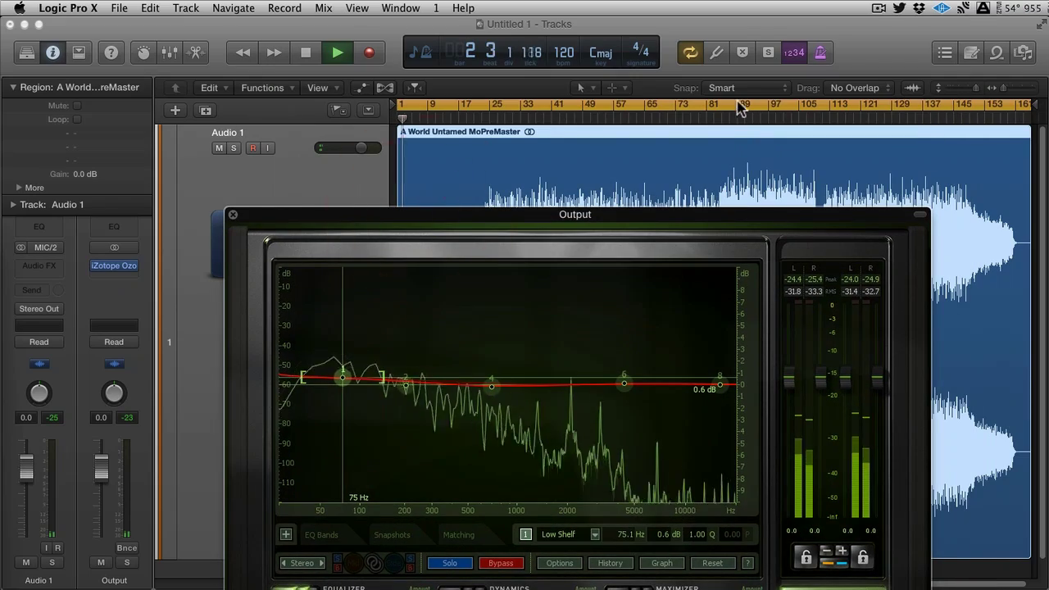
pyautogui.click(739, 107)
pyautogui.click(599, 117)
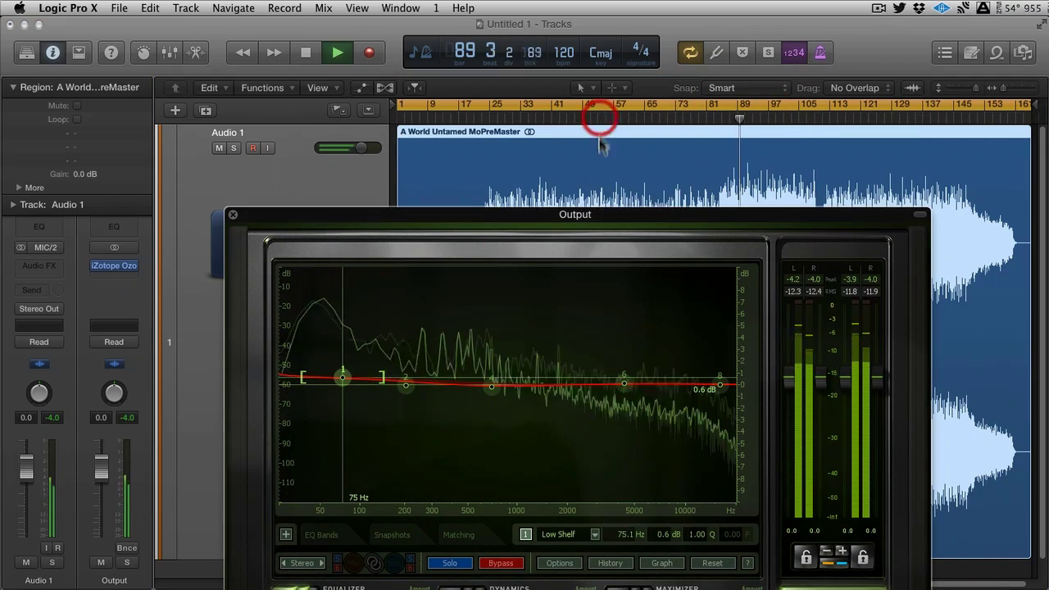
pyautogui.moveTo(601, 215); pyautogui.dragTo(596, 54)
# Step: Set band 6 to 5041 Hz, band 4 to 458 Hz, band 8 +0.2 dB, low shelf 91.2 Hz
pyautogui.moveTo(342, 226); pyautogui.dragTo(342, 223)
pyautogui.click(340, 223)
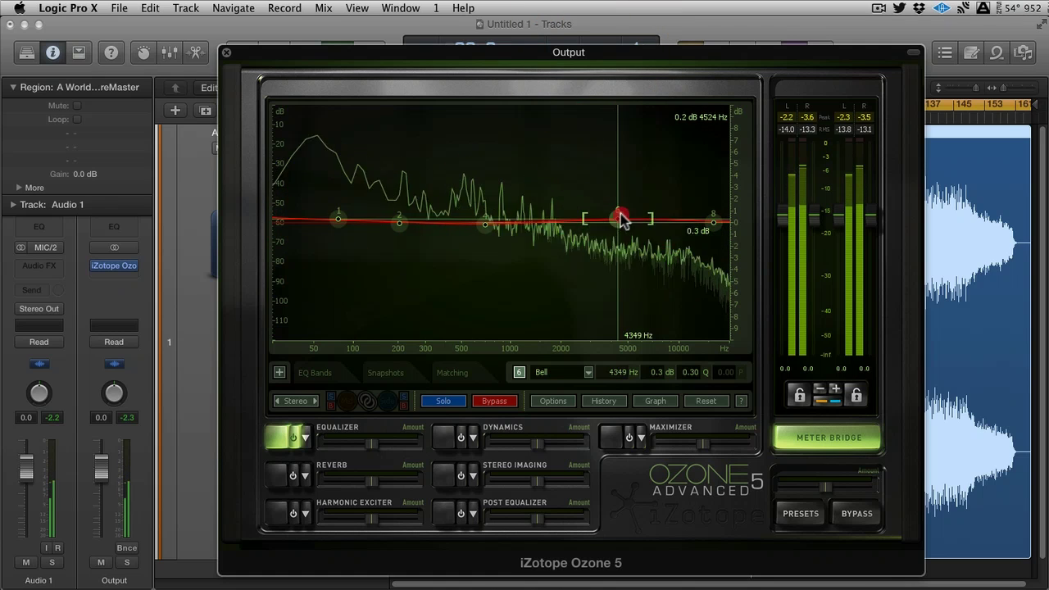
pyautogui.moveTo(624, 218)
pyautogui.mouseDown()
pyautogui.moveTo(680, 213)
pyautogui.moveTo(635, 213)
pyautogui.mouseUp()
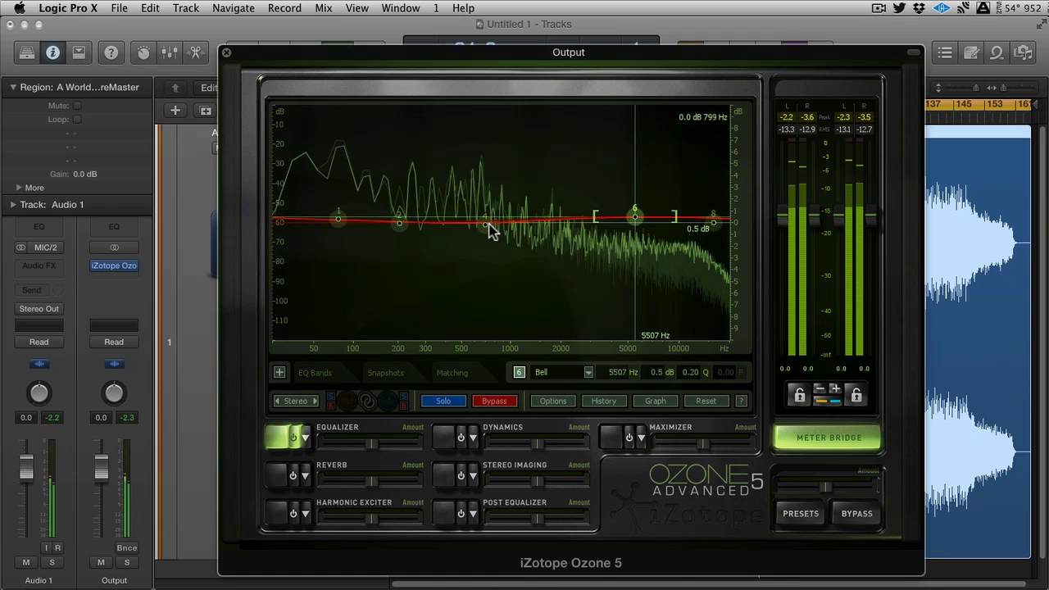
pyautogui.moveTo(489, 225); pyautogui.dragTo(461, 228)
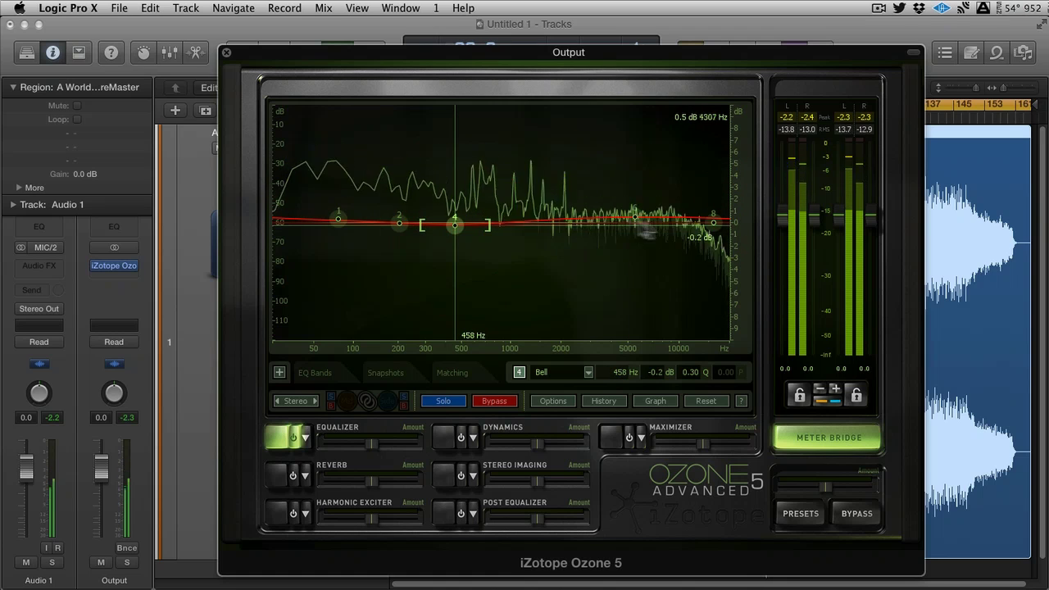
pyautogui.moveTo(714, 222); pyautogui.dragTo(712, 218)
pyautogui.moveTo(635, 215); pyautogui.dragTo(627, 218)
pyautogui.click(339, 220)
pyautogui.moveTo(339, 222); pyautogui.dragTo(347, 221)
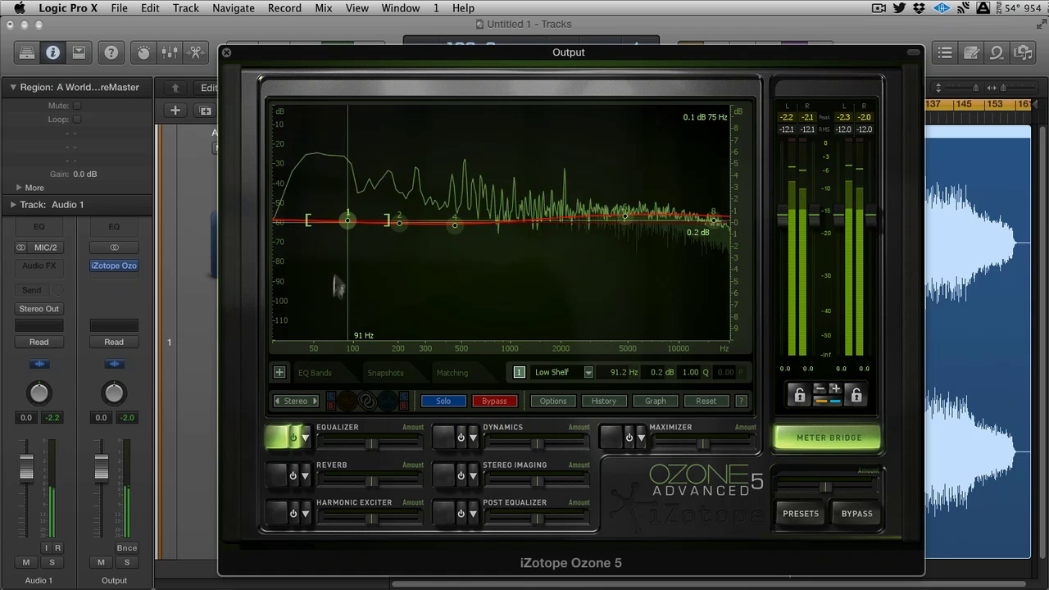
# Step: A/B the Equalizer with its 0.2 dB low shelf at 91.2 Hz, then browse and close its presets list
pyautogui.click(293, 437)
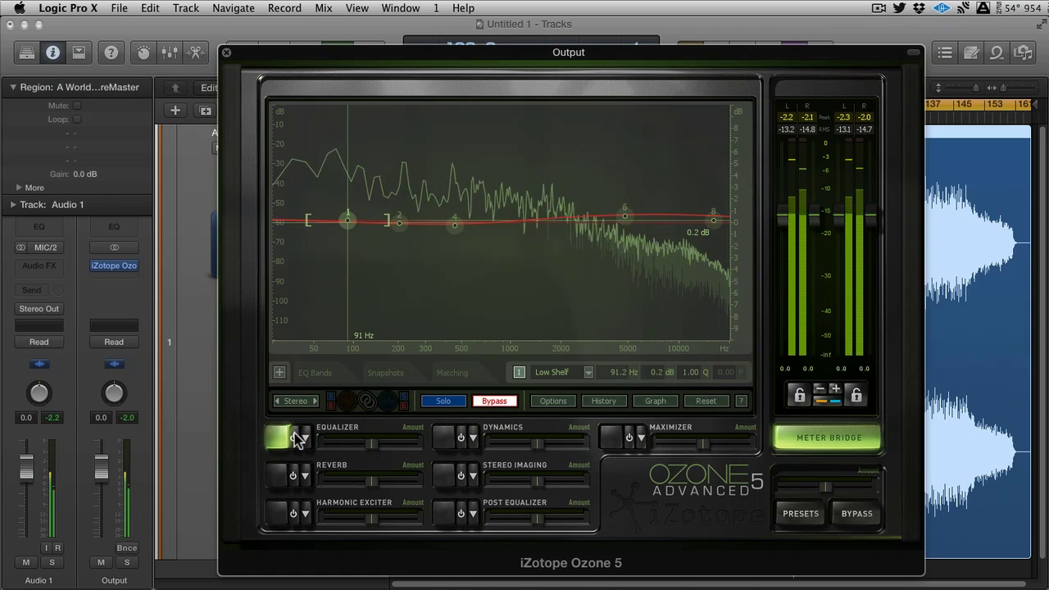
pyautogui.click(298, 438)
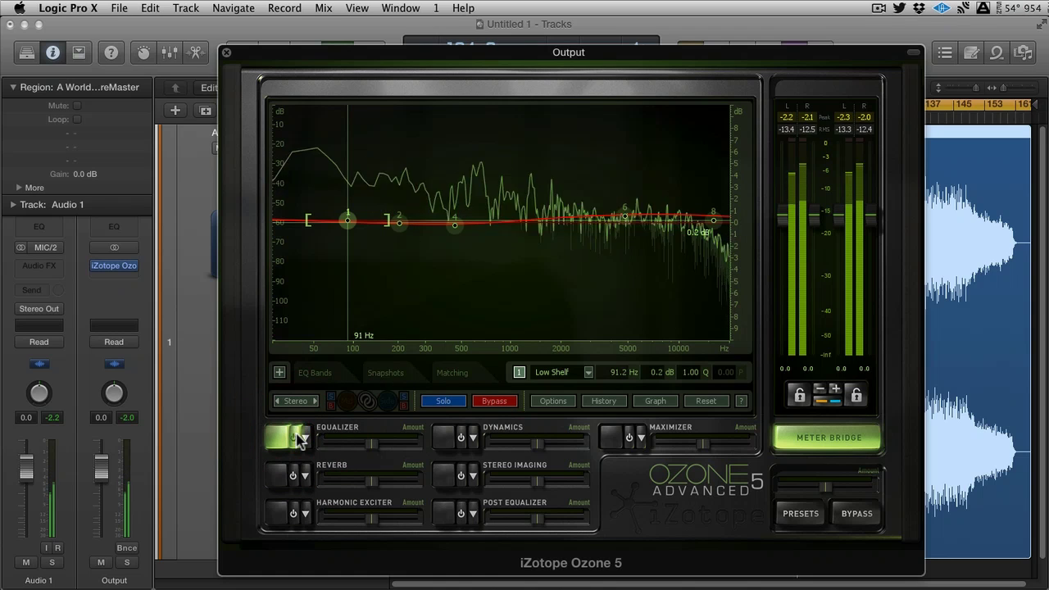
pyautogui.click(302, 439)
pyautogui.click(304, 440)
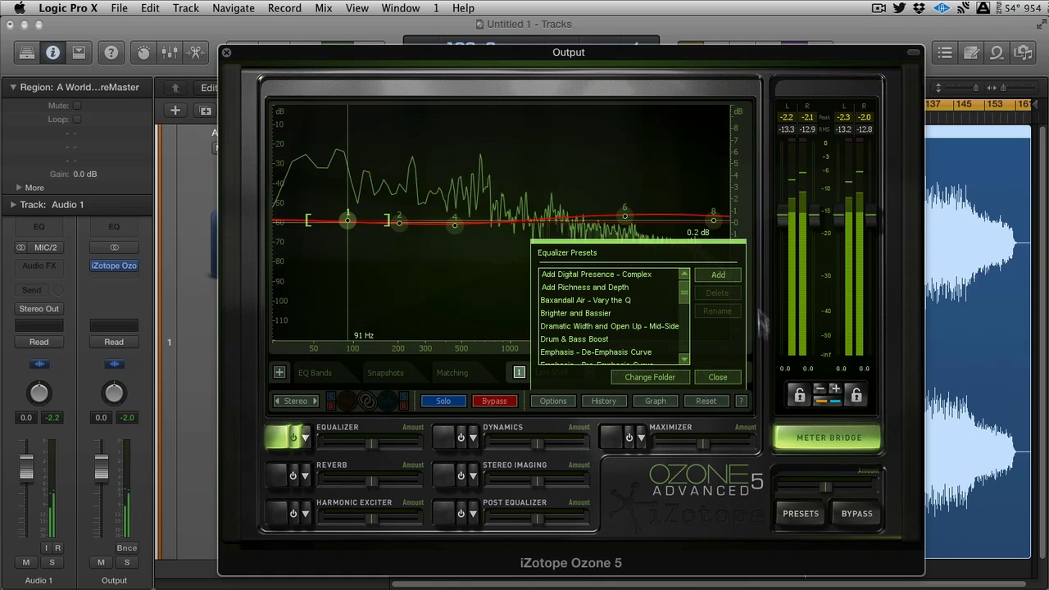
pyautogui.scroll(-5, 659, 289)
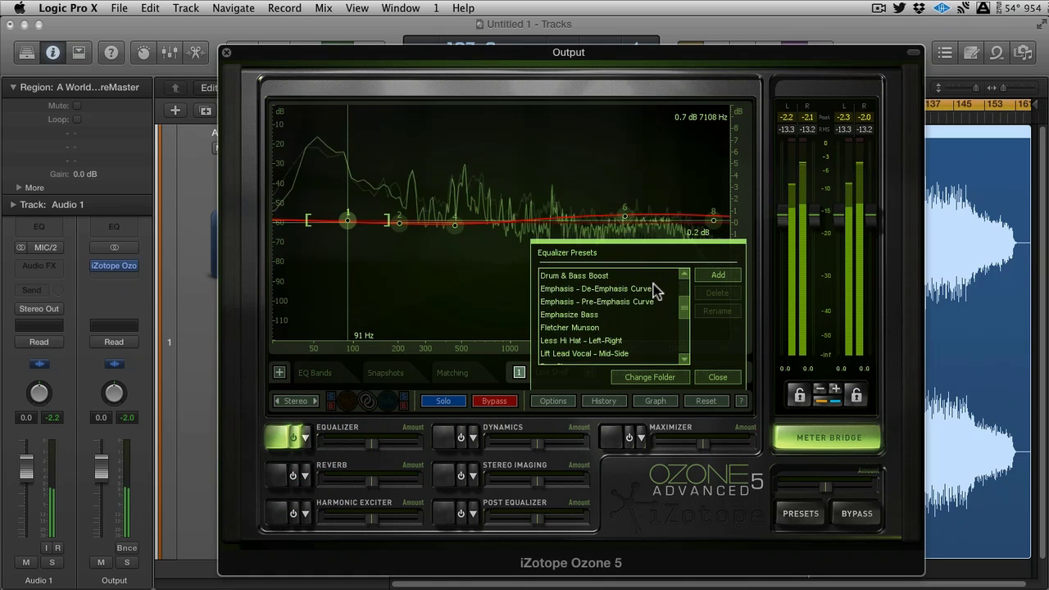
pyautogui.scroll(-3, 659, 289)
pyautogui.scroll(2, 657, 291)
pyautogui.scroll(6, 656, 289)
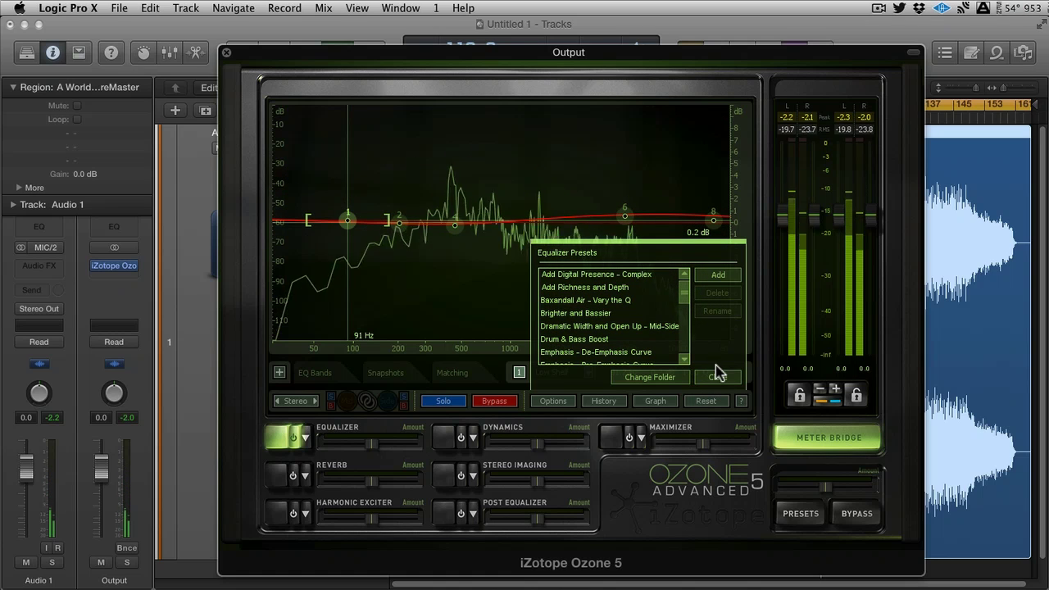
pyautogui.click(716, 378)
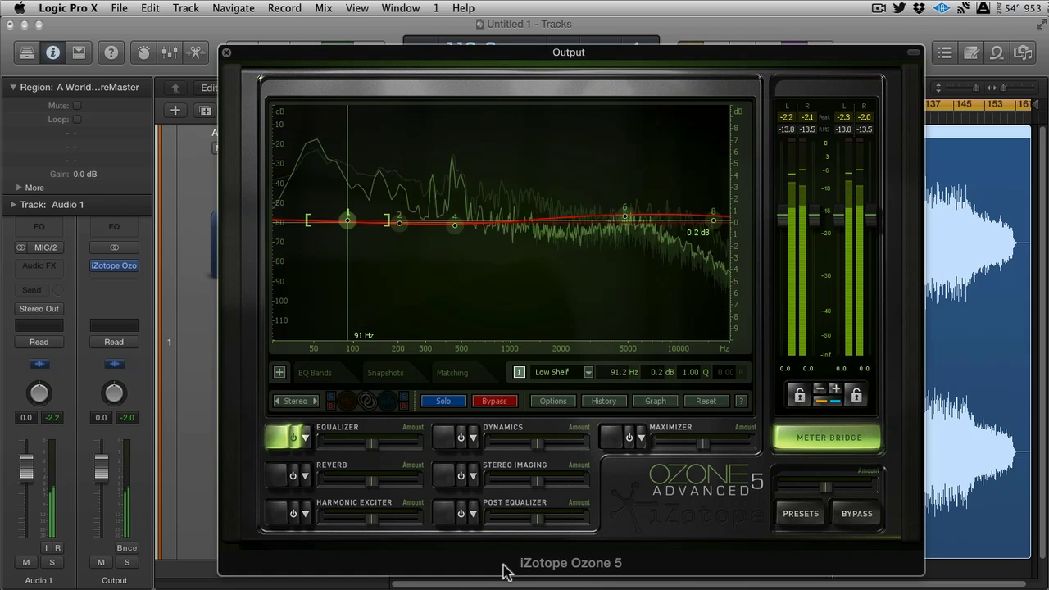
pyautogui.click(802, 518)
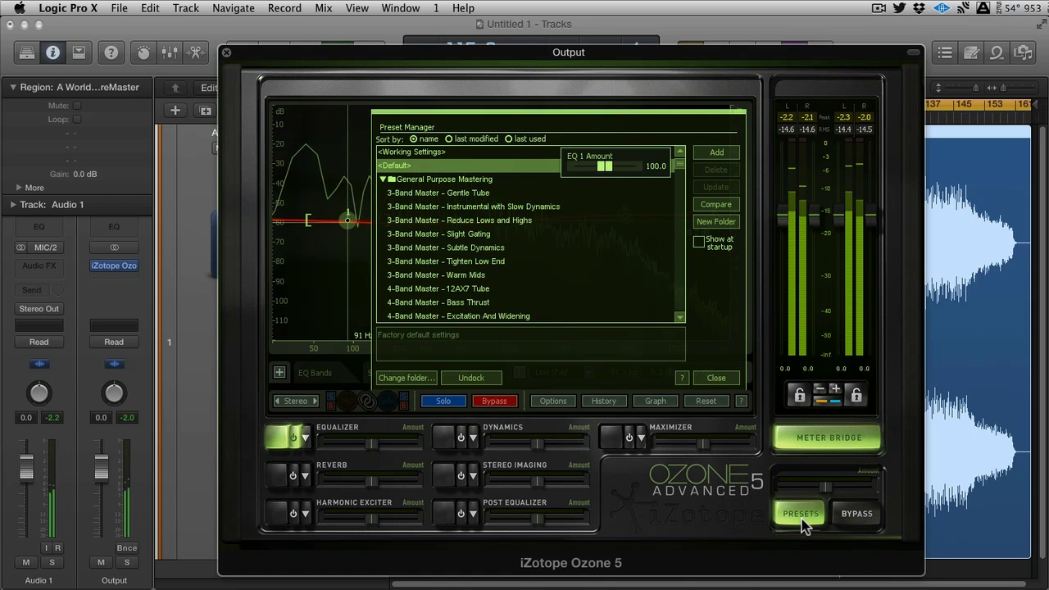
pyautogui.scroll(-15, 511, 280)
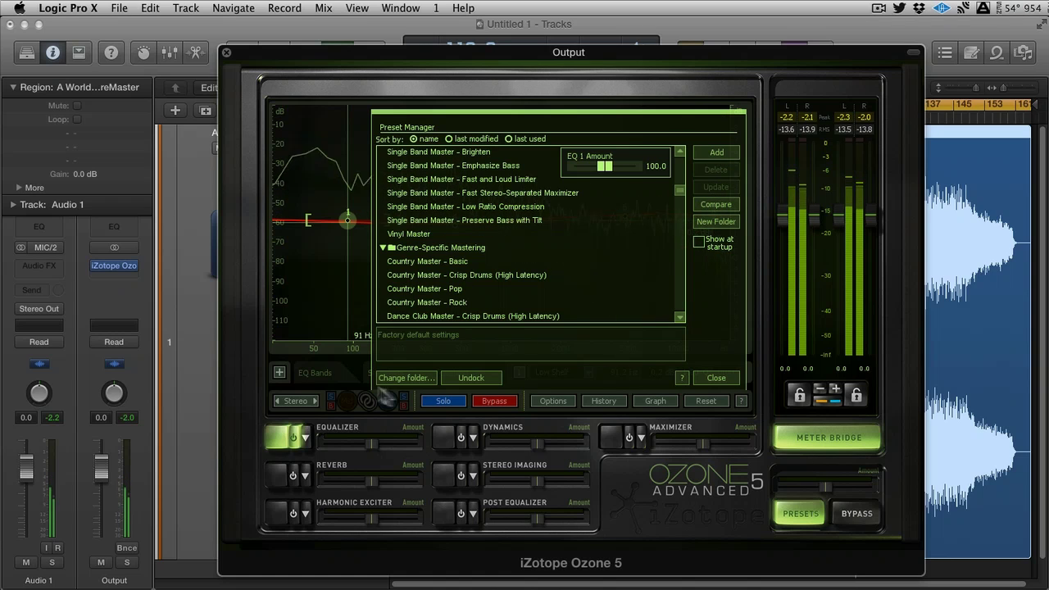
# Step: Set Ozone's reverb to Plate mode with about 45% wet mix, auditioning it soloed
pyautogui.click(795, 513)
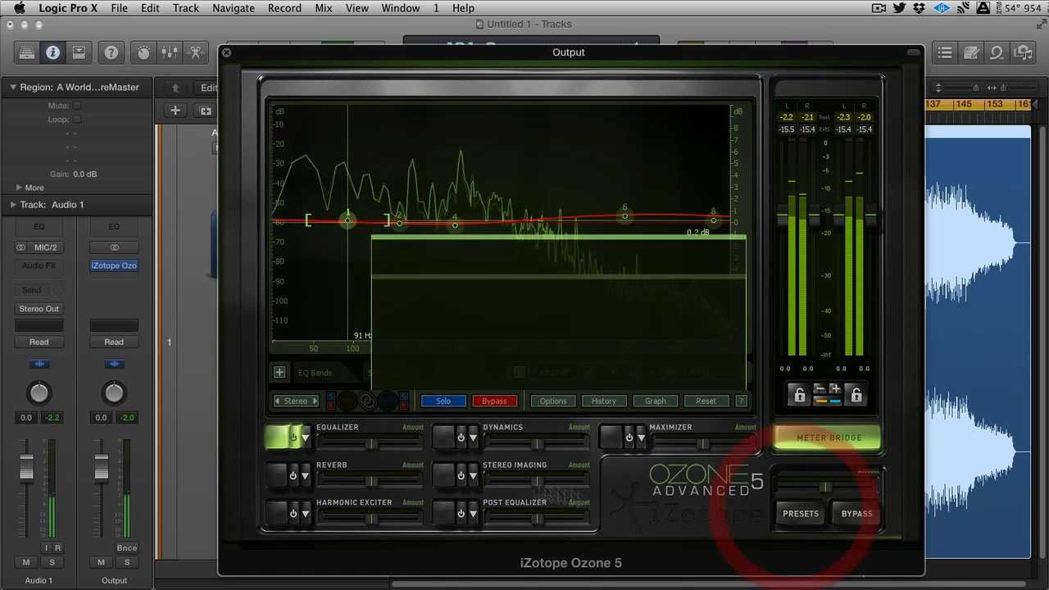
pyautogui.click(277, 477)
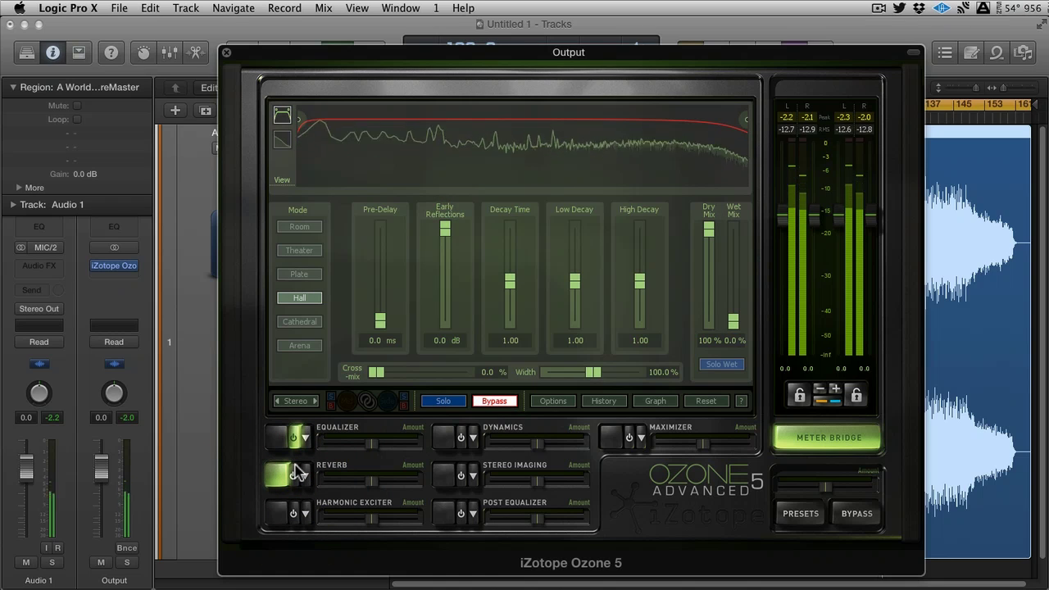
pyautogui.click(299, 473)
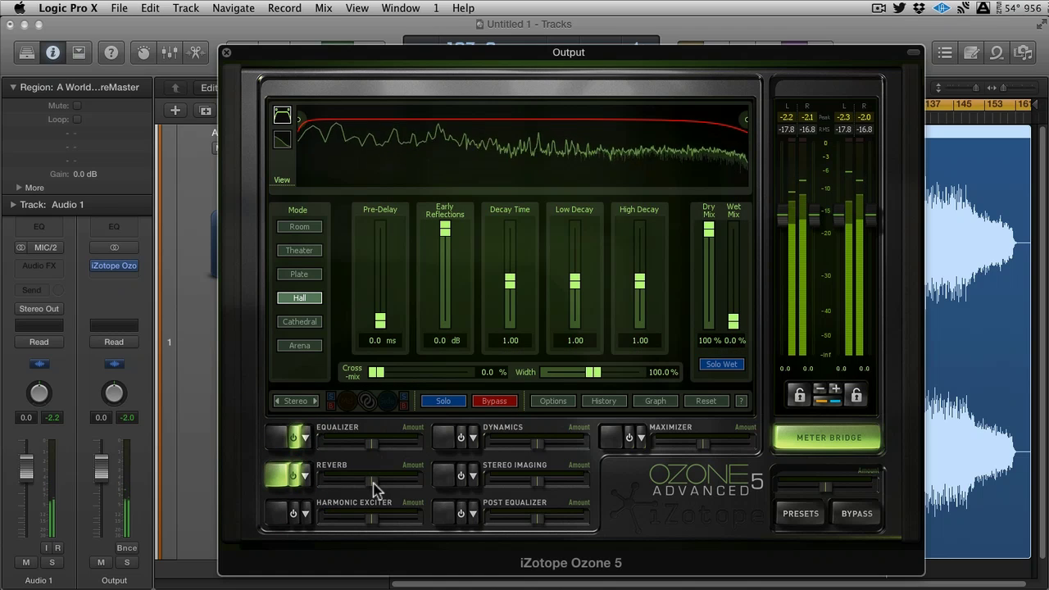
pyautogui.click(444, 403)
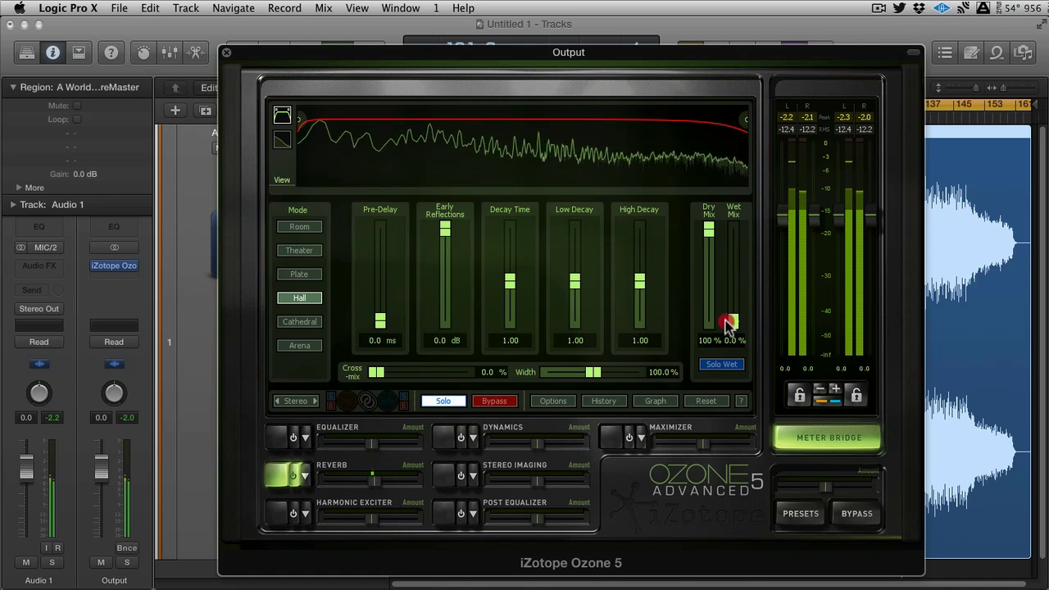
pyautogui.moveTo(731, 321); pyautogui.dragTo(734, 310)
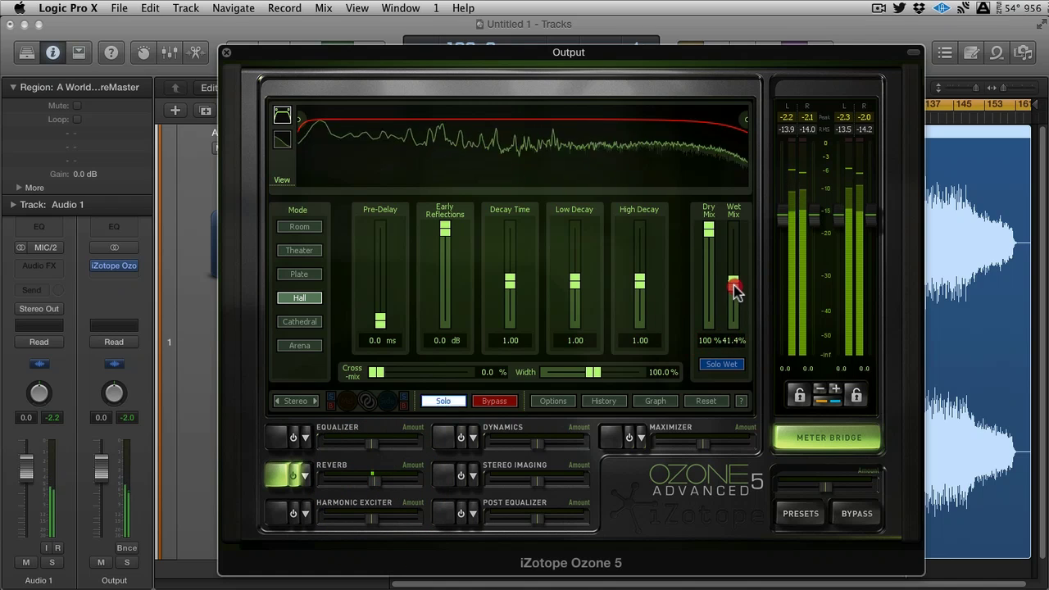
pyautogui.click(299, 274)
pyautogui.click(453, 400)
pyautogui.click(451, 402)
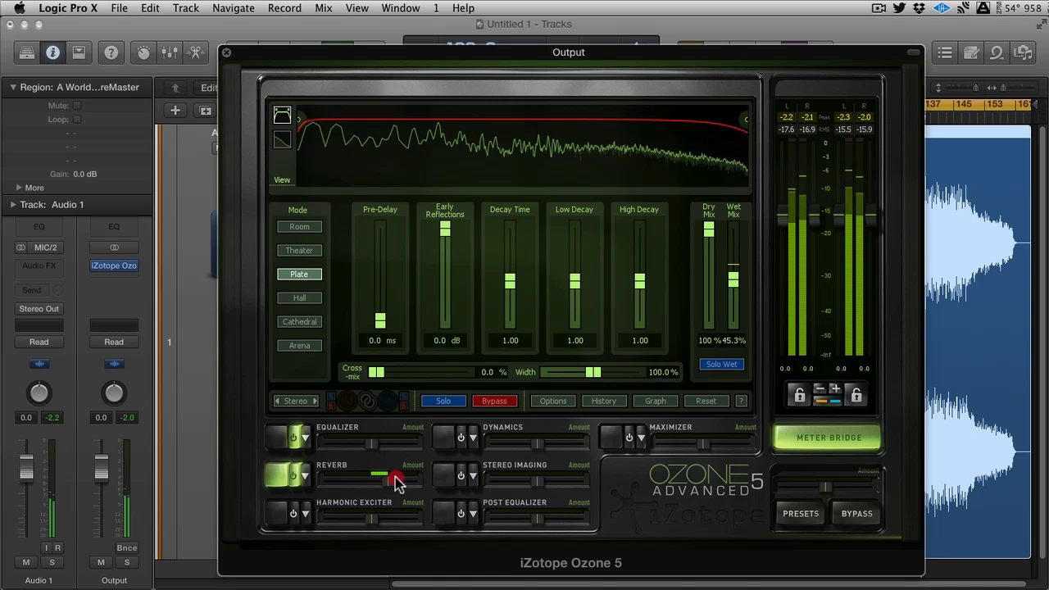
# Step: Compare the track with and without reverb, then lower the Reverb Amount to a subtle blend
pyautogui.click(292, 475)
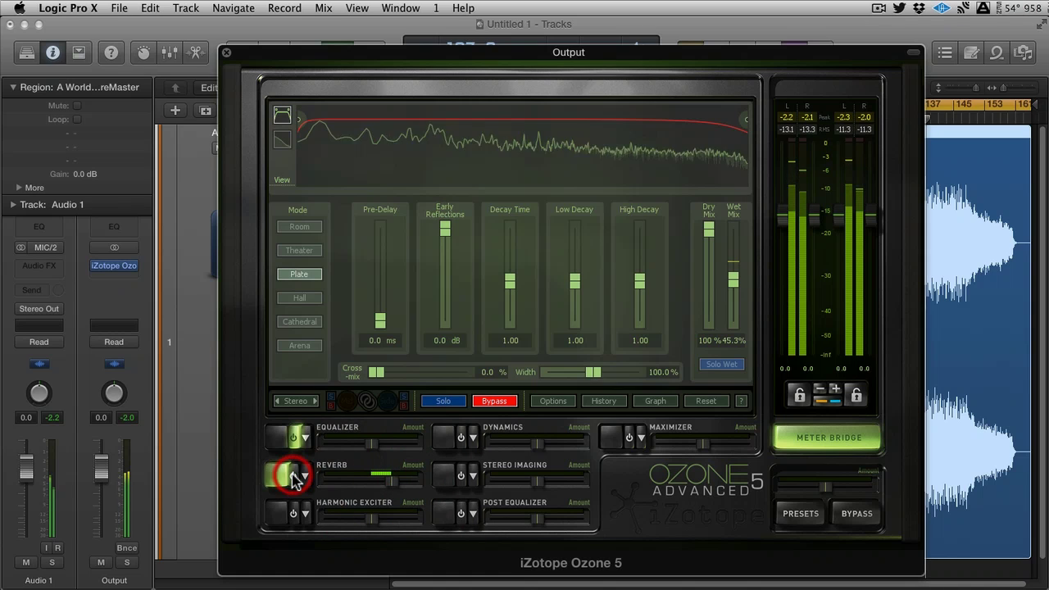
pyautogui.click(293, 475)
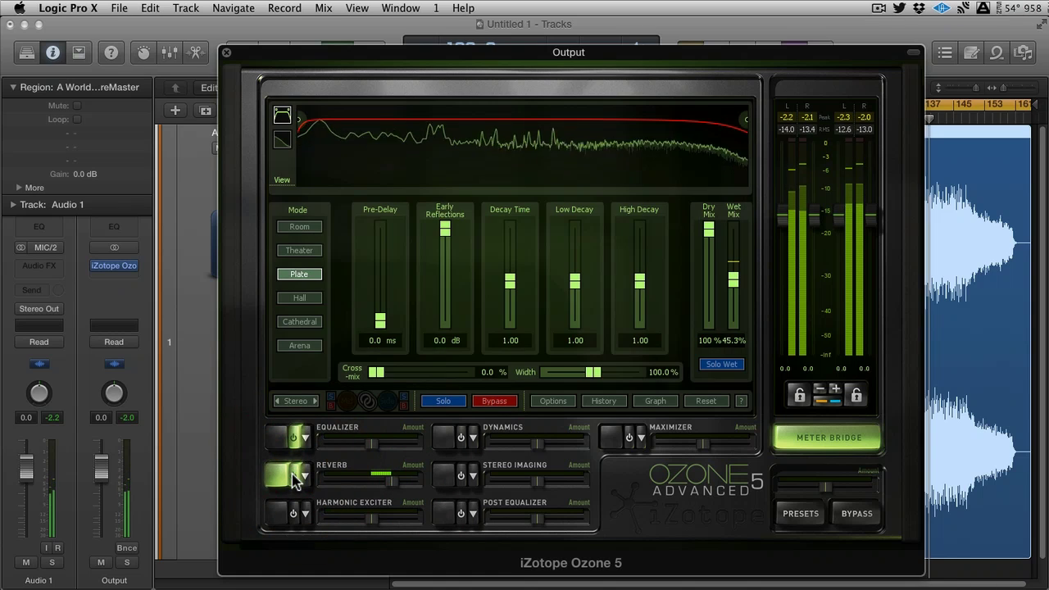
pyautogui.click(292, 475)
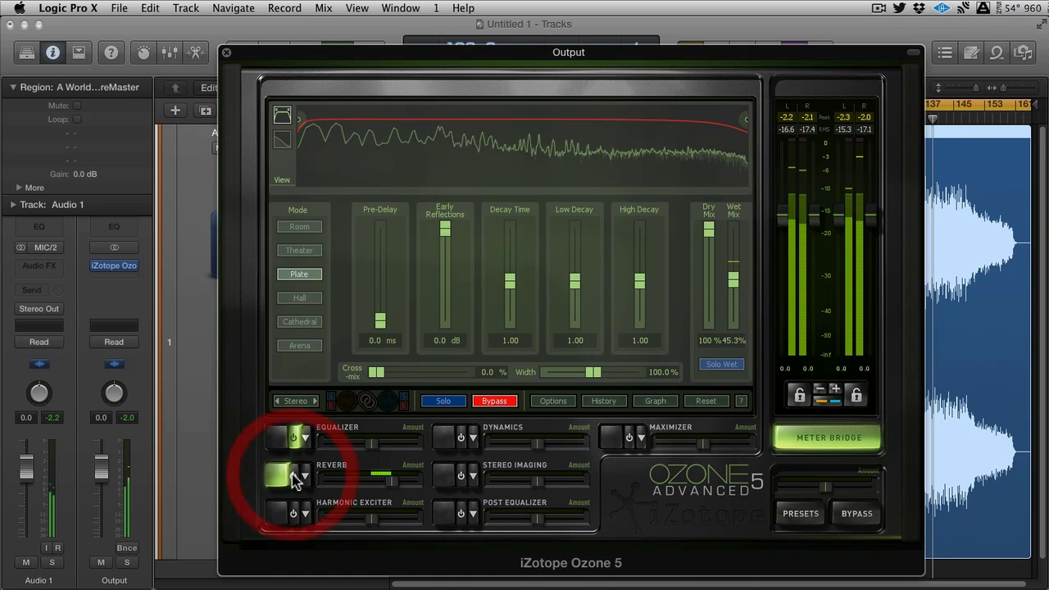
pyautogui.click(293, 475)
pyautogui.click(293, 476)
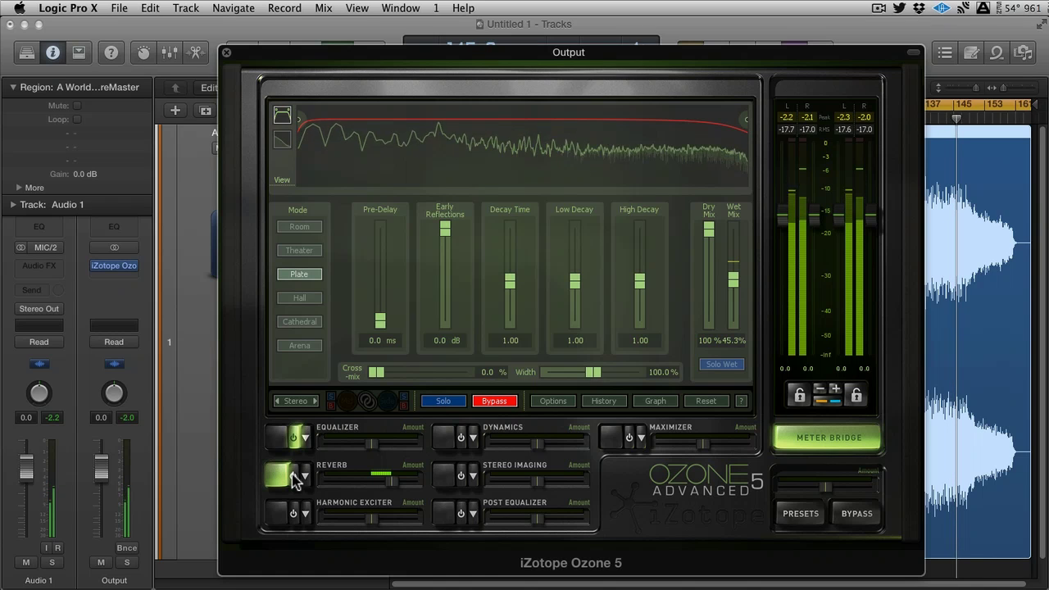
pyautogui.moveTo(393, 484); pyautogui.dragTo(377, 482)
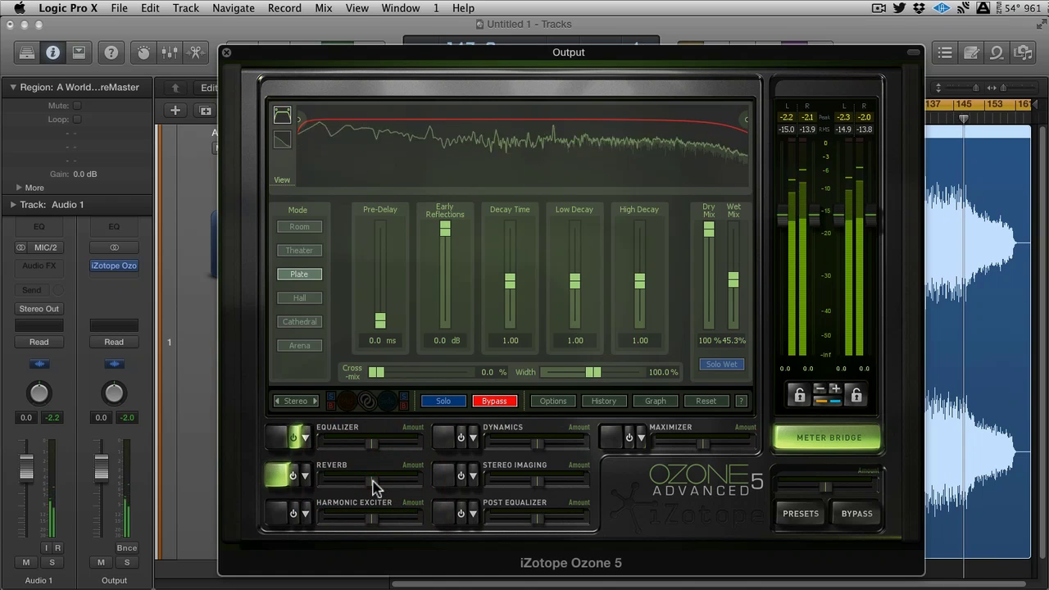
pyautogui.moveTo(374, 487); pyautogui.dragTo(371, 487)
# Step: Audition the Tape, Retro, Warm, Triode and Tube exciter modes and settle on Tape
pyautogui.click(283, 515)
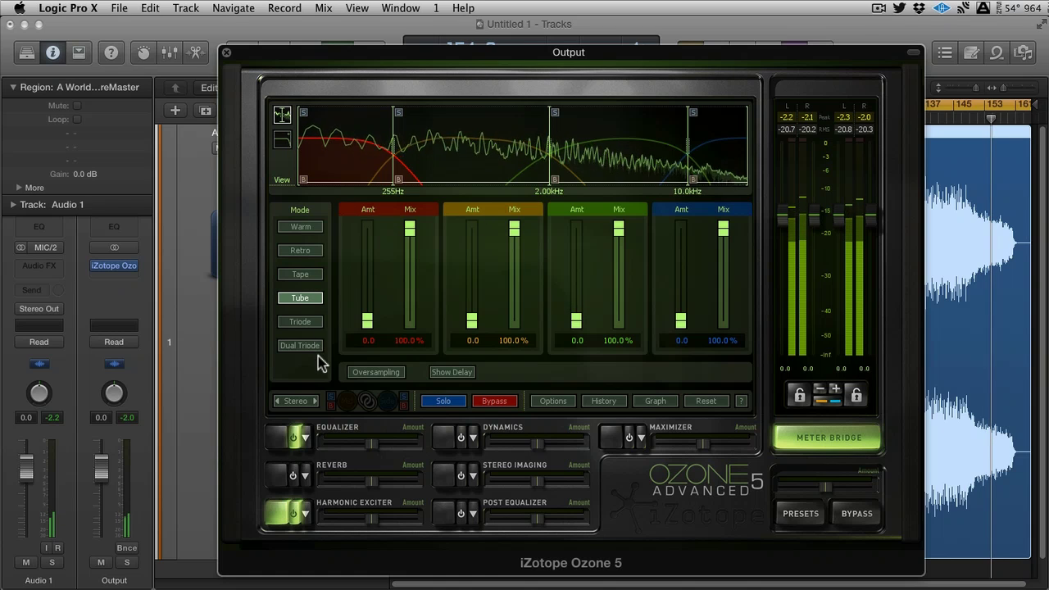
pyautogui.click(314, 274)
pyautogui.click(304, 251)
pyautogui.click(305, 226)
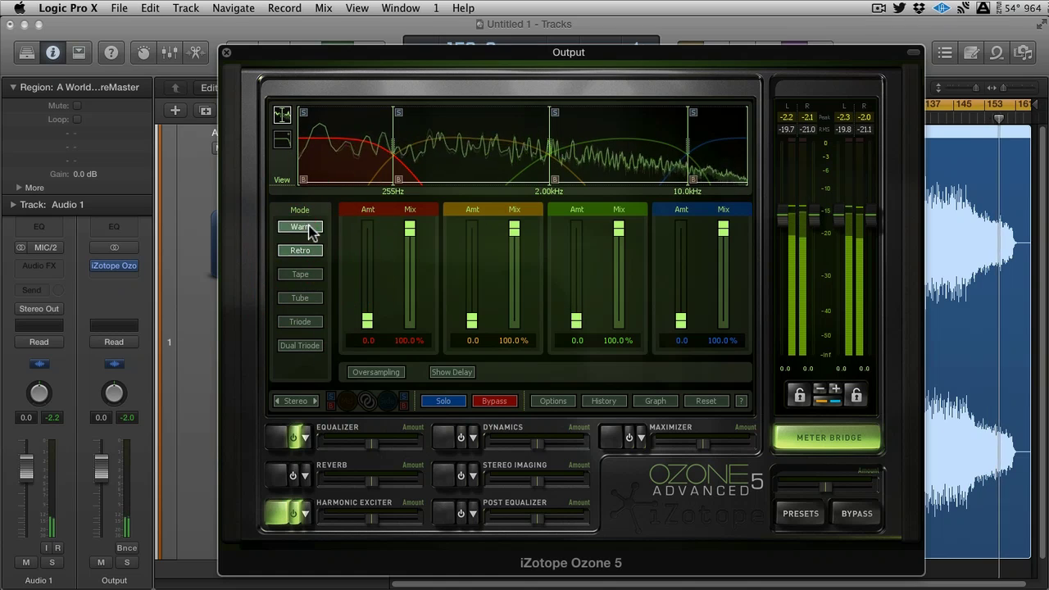
pyautogui.click(305, 322)
pyautogui.click(305, 301)
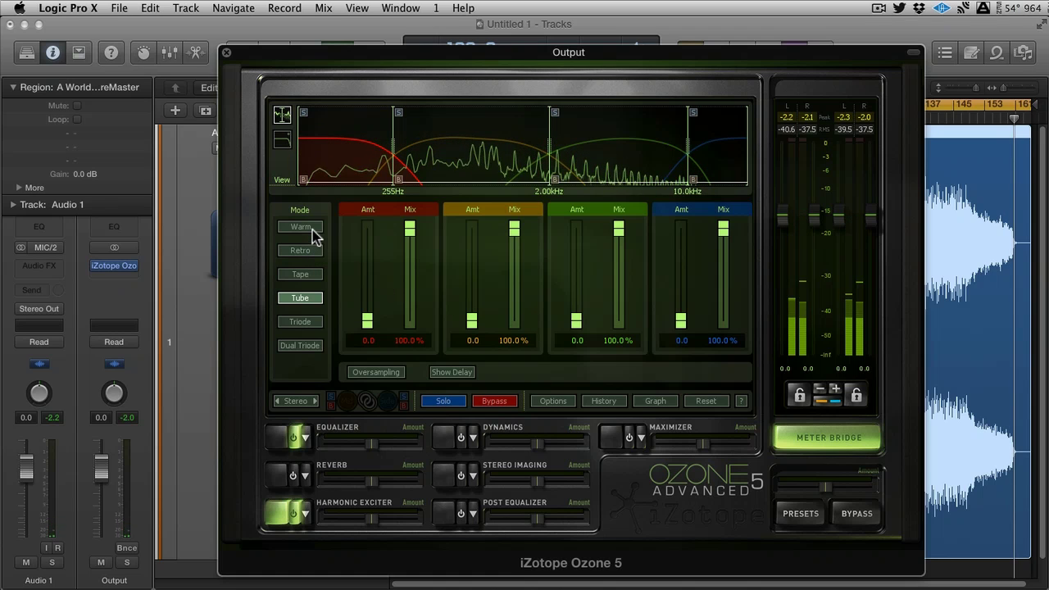
pyautogui.click(310, 276)
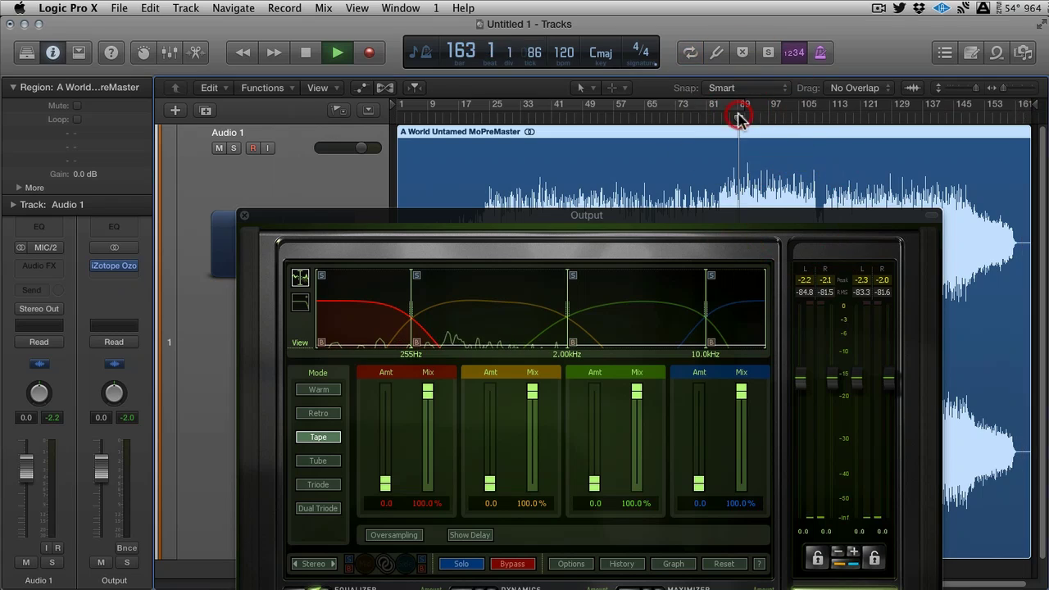
# Step: Loop playback over a song section and add excitation to the top band, soloing it to listen
pyautogui.click(741, 113)
pyautogui.click(721, 107)
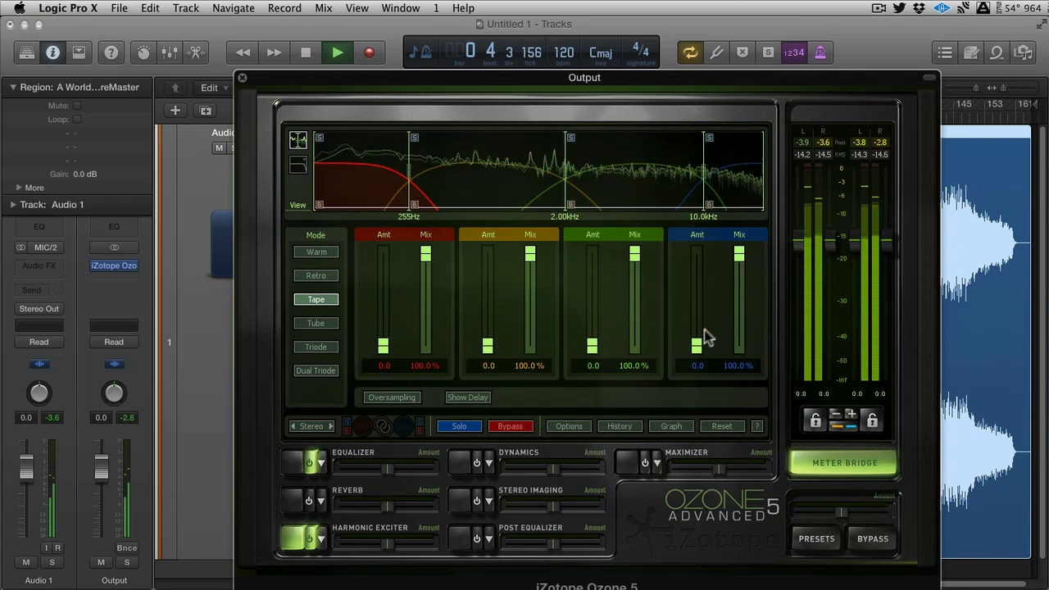
pyautogui.moveTo(698, 344); pyautogui.dragTo(697, 303)
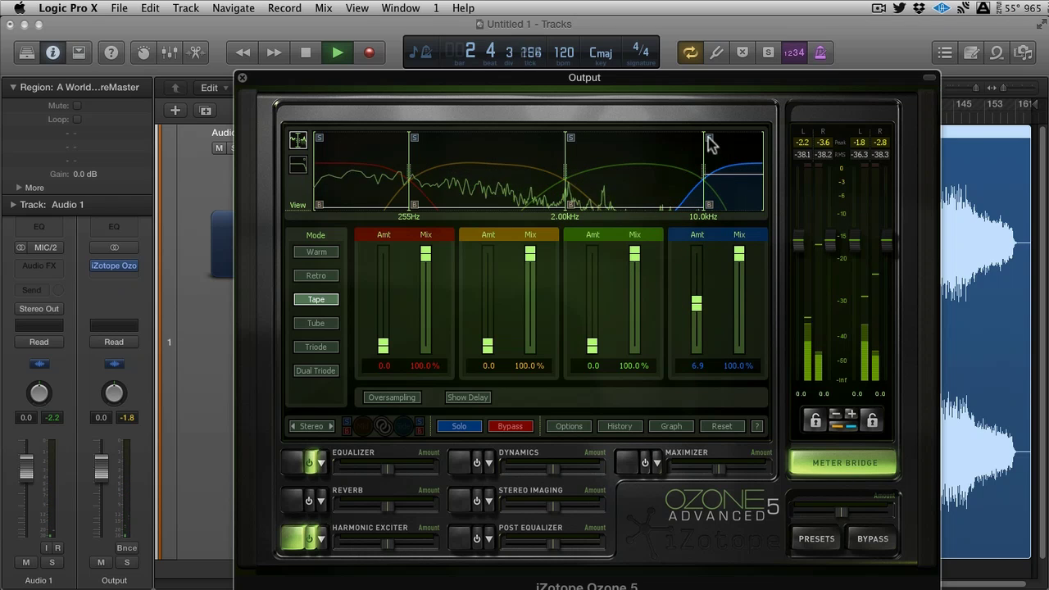
pyautogui.click(710, 206)
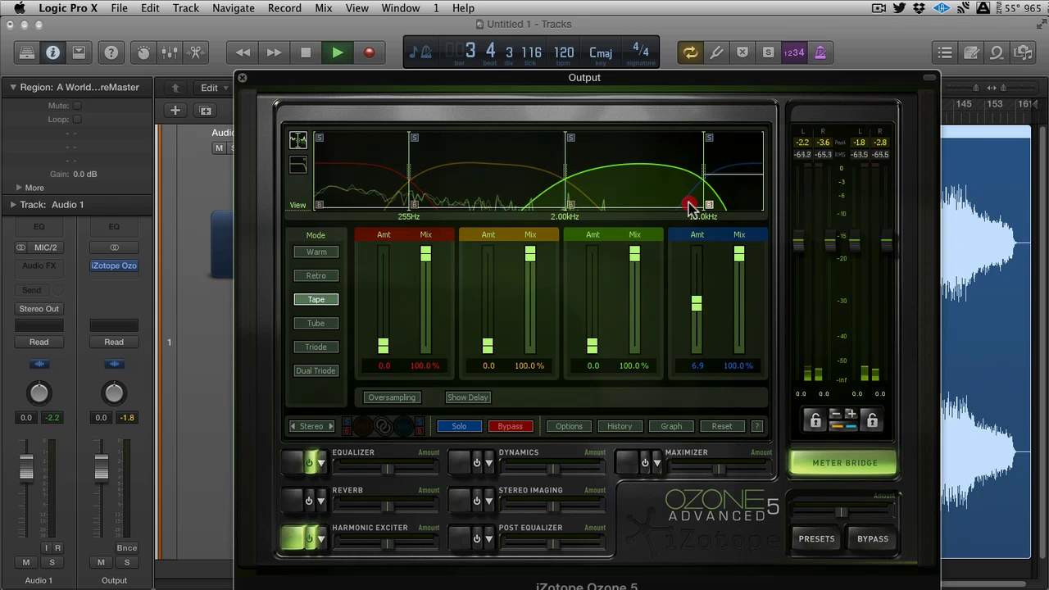
pyautogui.click(711, 140)
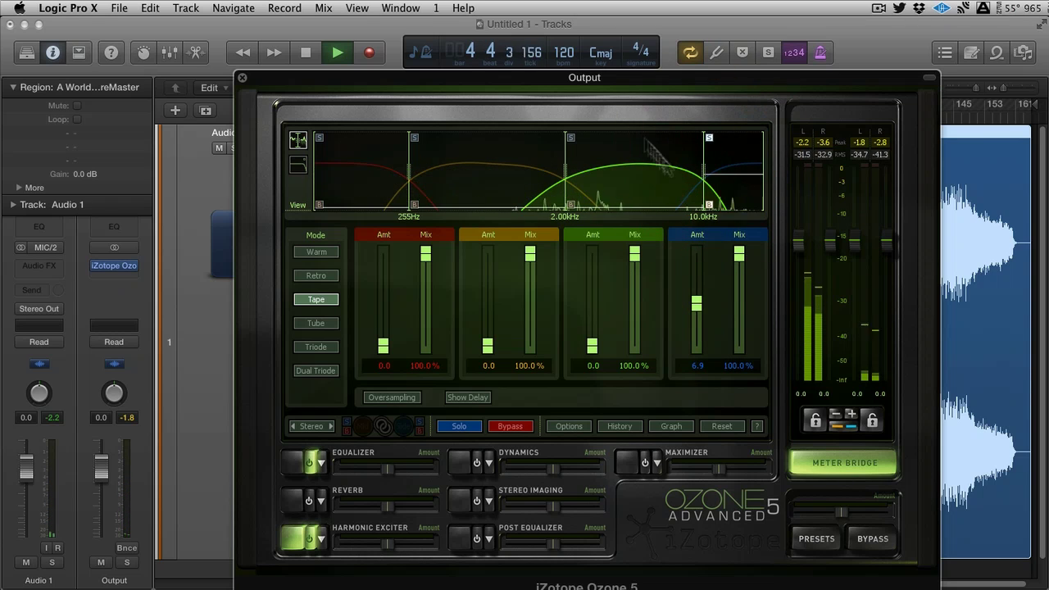
pyautogui.moveTo(615, 79); pyautogui.dragTo(621, 218)
pyautogui.click(697, 117)
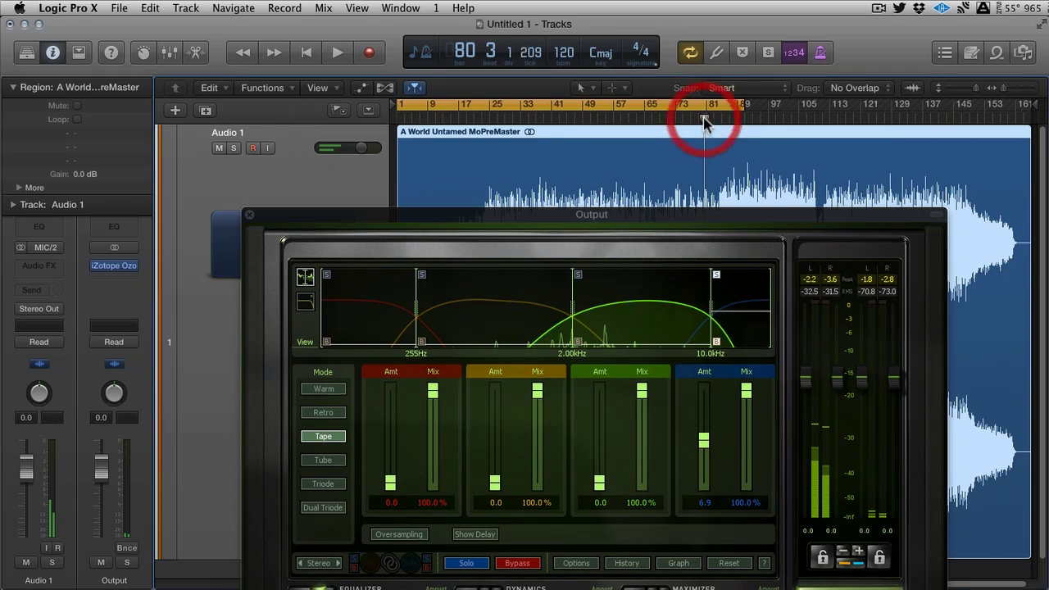
pyautogui.click(707, 113)
pyautogui.click(742, 113)
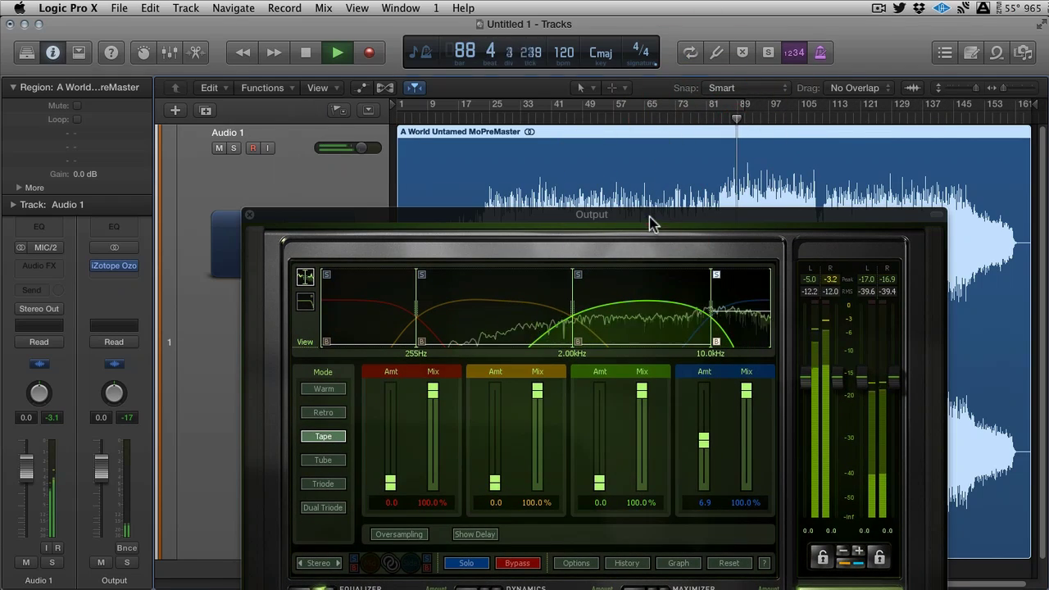
pyautogui.moveTo(651, 218); pyautogui.dragTo(650, 75)
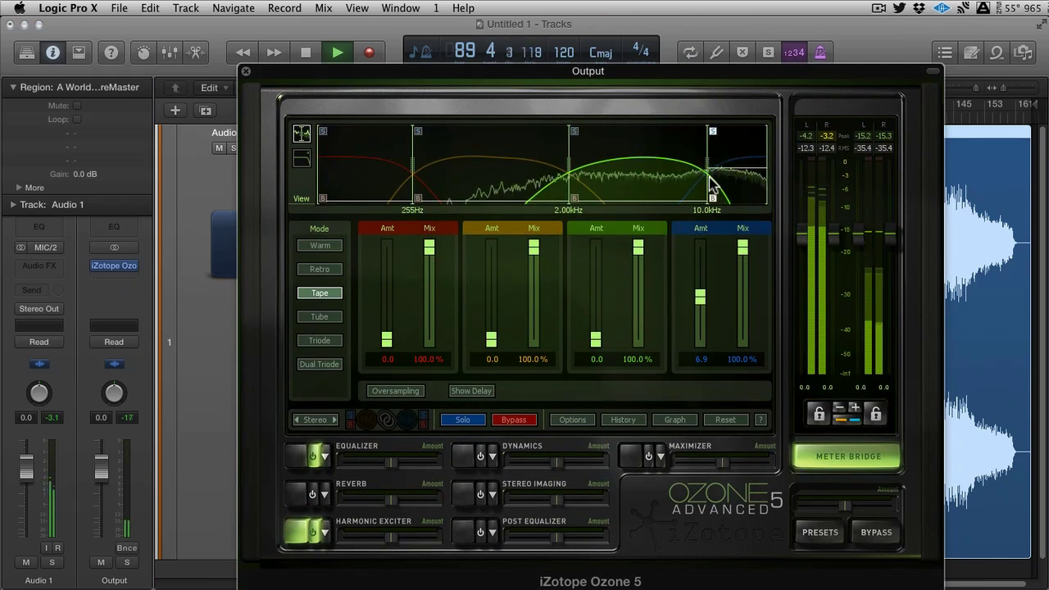
# Step: Move the top crossover to 5.85 kHz, set band 3 to 4.7 and band 4 to 4.3
pyautogui.moveTo(707, 162); pyautogui.dragTo(661, 160)
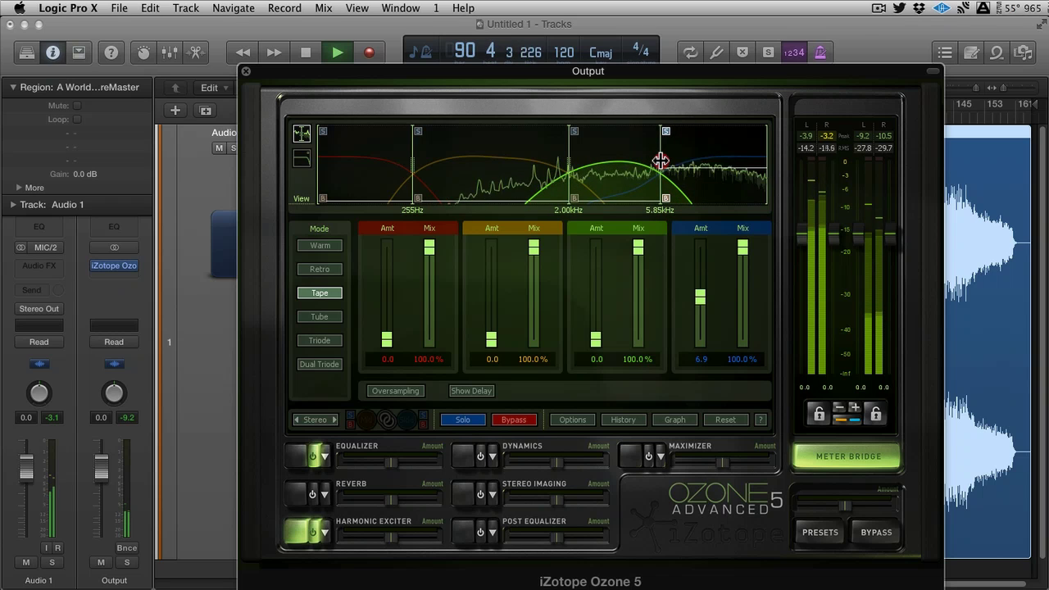
pyautogui.moveTo(651, 70); pyautogui.dragTo(649, 62)
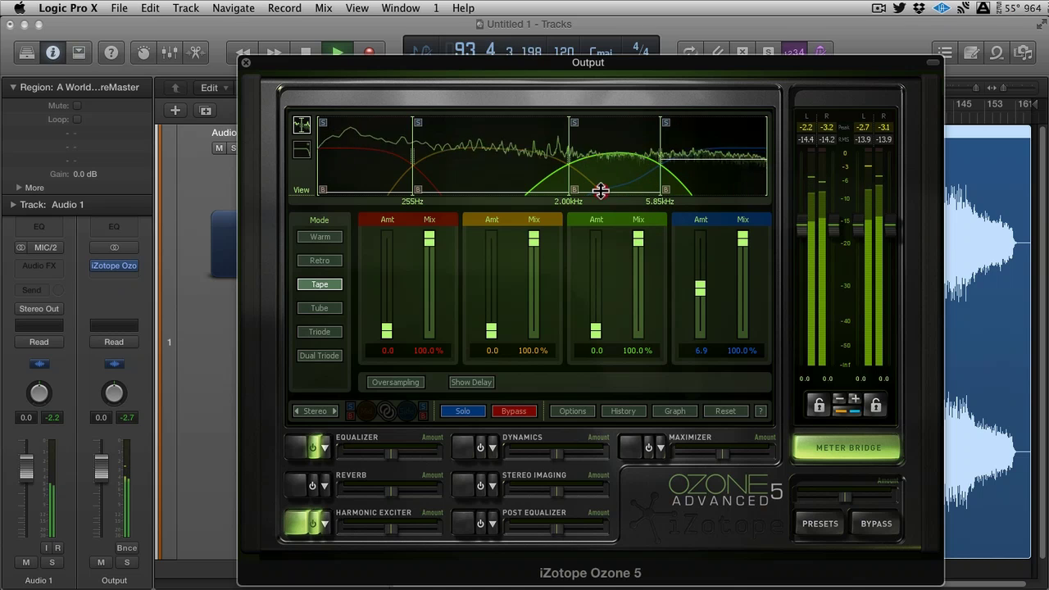
pyautogui.moveTo(599, 192); pyautogui.dragTo(602, 168)
pyautogui.moveTo(692, 164); pyautogui.dragTo(637, 177)
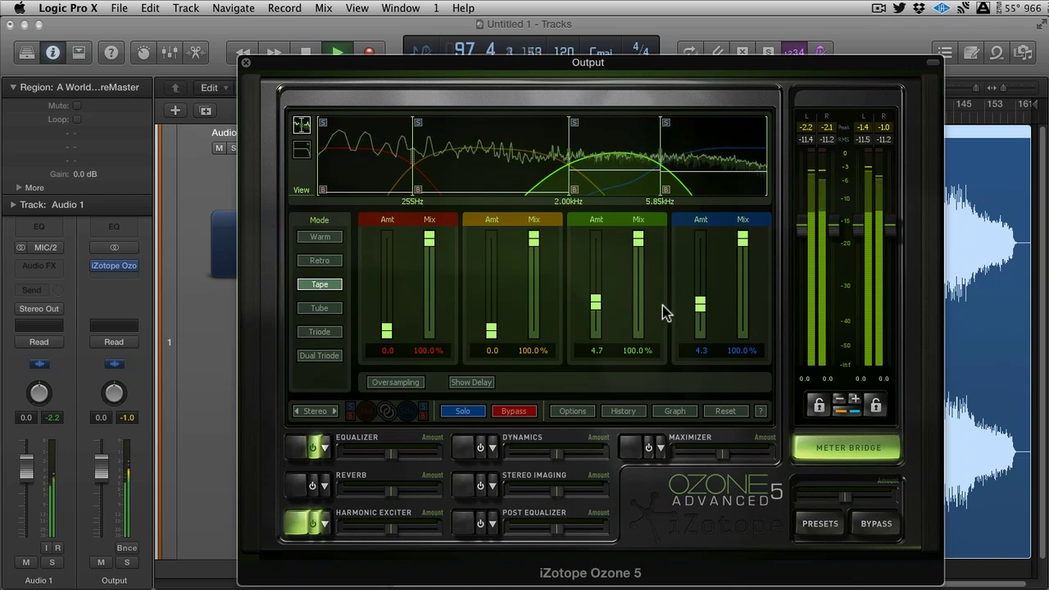
pyautogui.moveTo(392, 524); pyautogui.dragTo(360, 529)
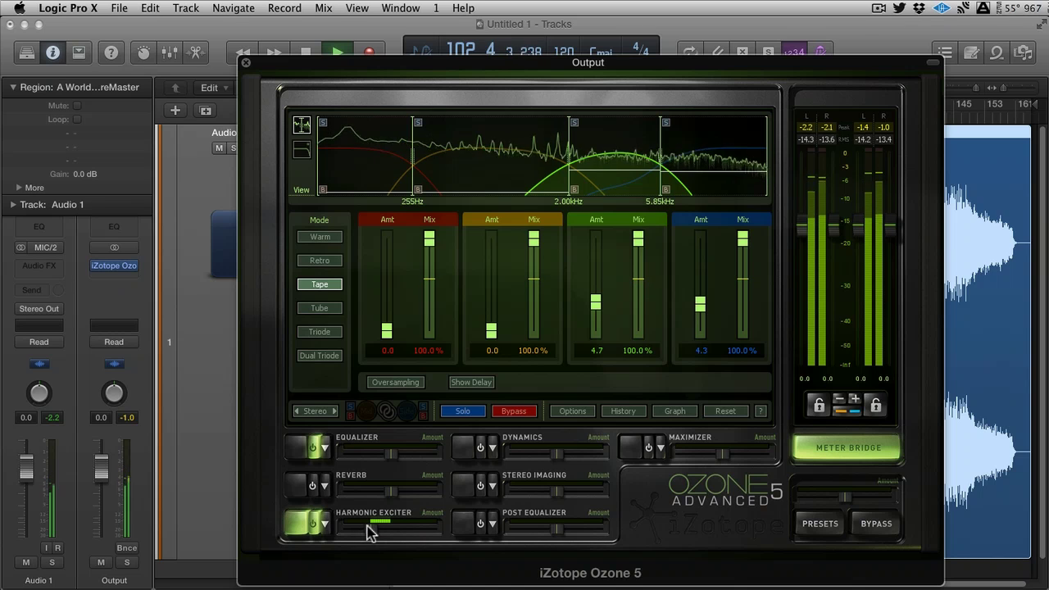
# Step: Lower exciter band mixes (band 1 82.8%, band 2 73.4%, band 4 95.3%) and raise band 1 amount to 5.2
pyautogui.moveTo(368, 533); pyautogui.dragTo(371, 529)
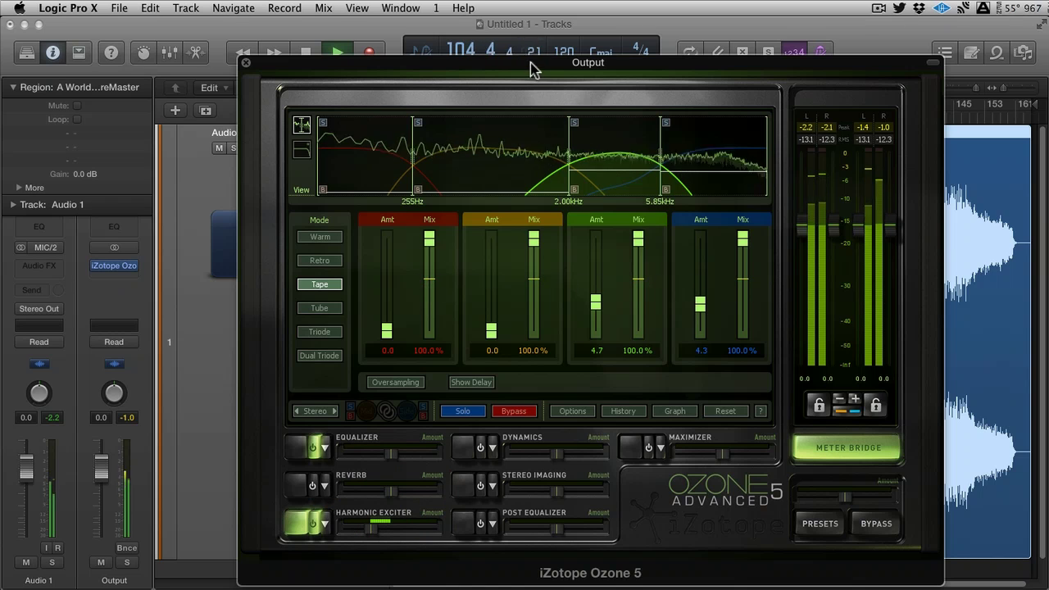
pyautogui.moveTo(529, 68); pyautogui.dragTo(509, 47)
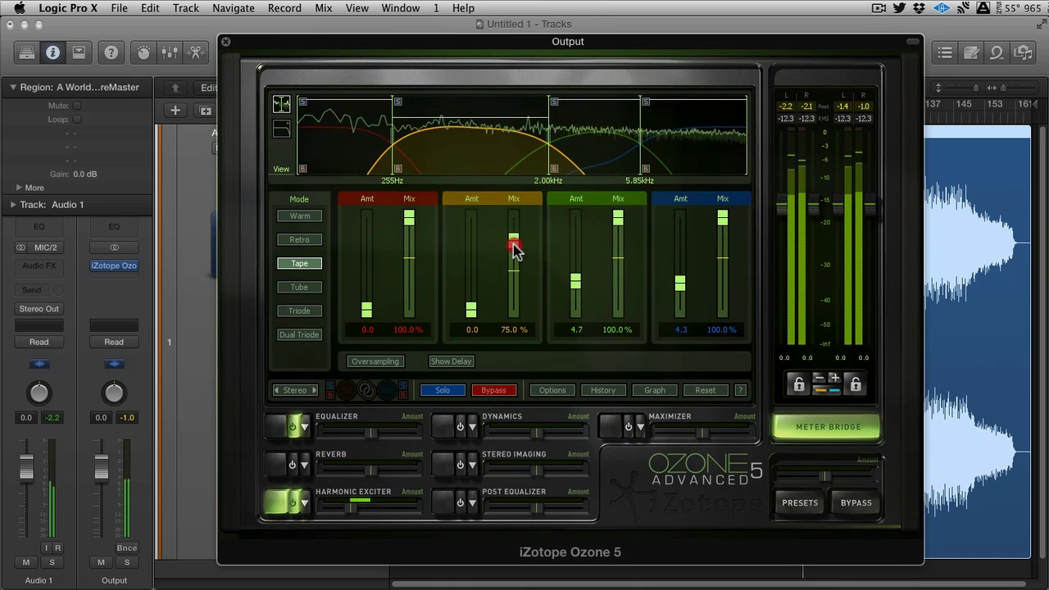
pyautogui.moveTo(514, 250); pyautogui.dragTo(515, 248)
pyautogui.moveTo(409, 217); pyautogui.dragTo(410, 233)
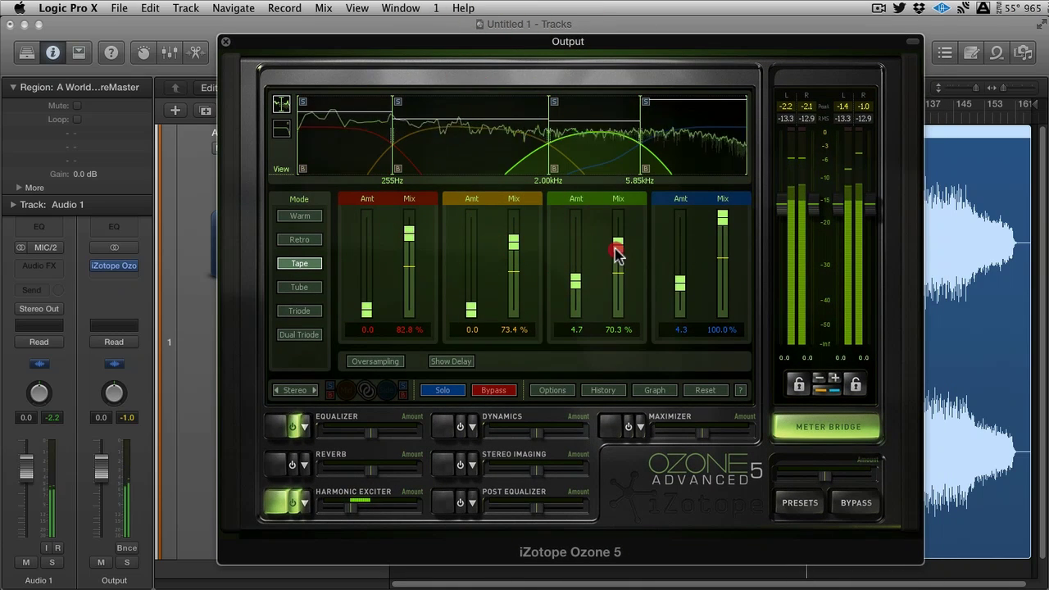
pyautogui.moveTo(722, 216); pyautogui.dragTo(722, 221)
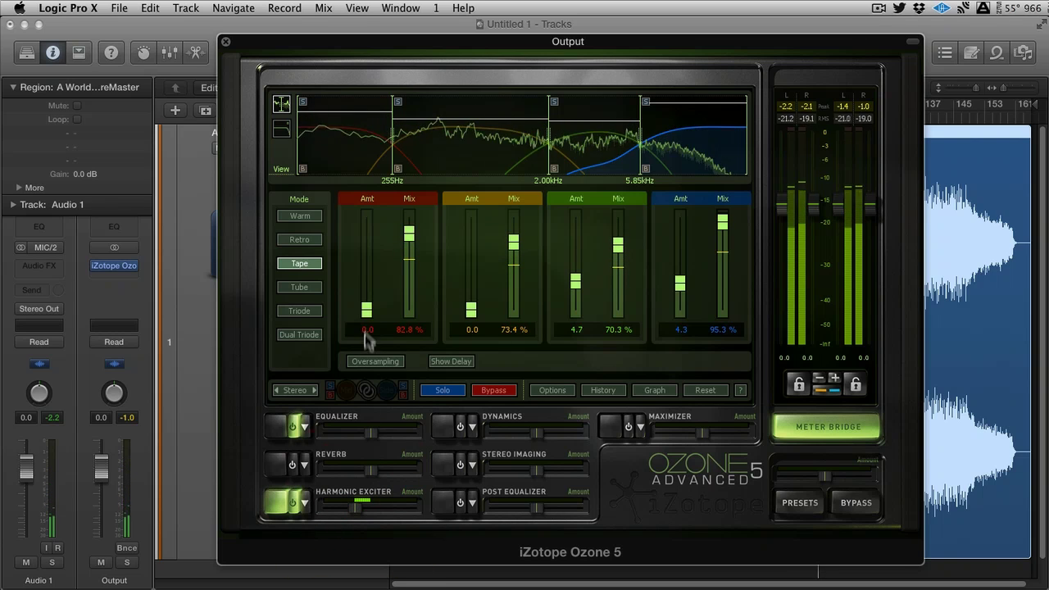
pyautogui.moveTo(366, 310); pyautogui.dragTo(367, 295)
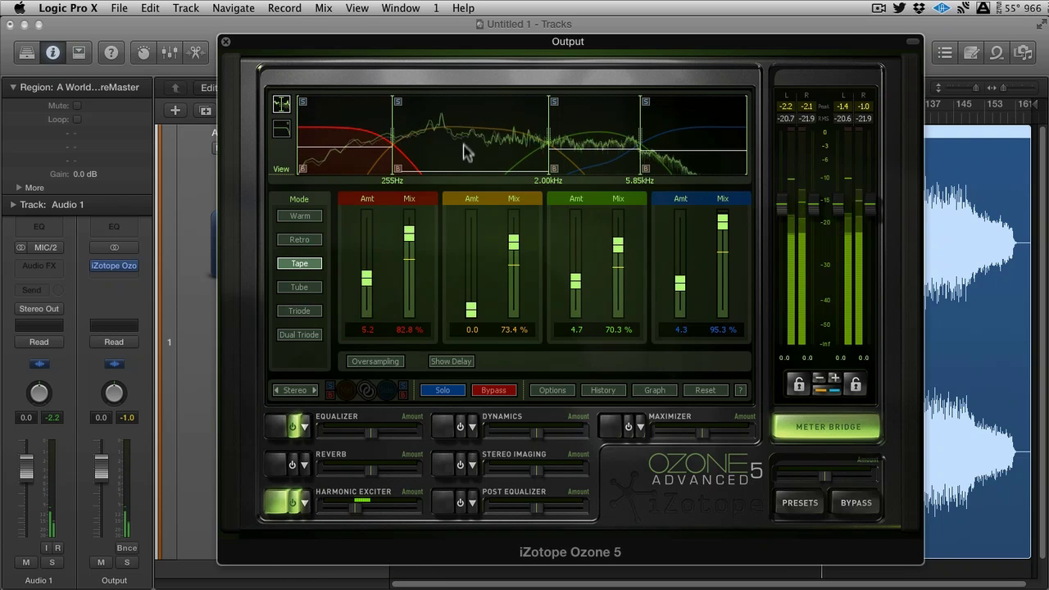
pyautogui.moveTo(448, 43); pyautogui.dragTo(443, 198)
# Step: Enable Cycle with the loop running from bar 78 to about bar 149
pyautogui.click(647, 106)
pyautogui.moveTo(596, 105)
pyautogui.mouseDown()
pyautogui.moveTo(1010, 109)
pyautogui.moveTo(948, 106)
pyautogui.mouseUp()
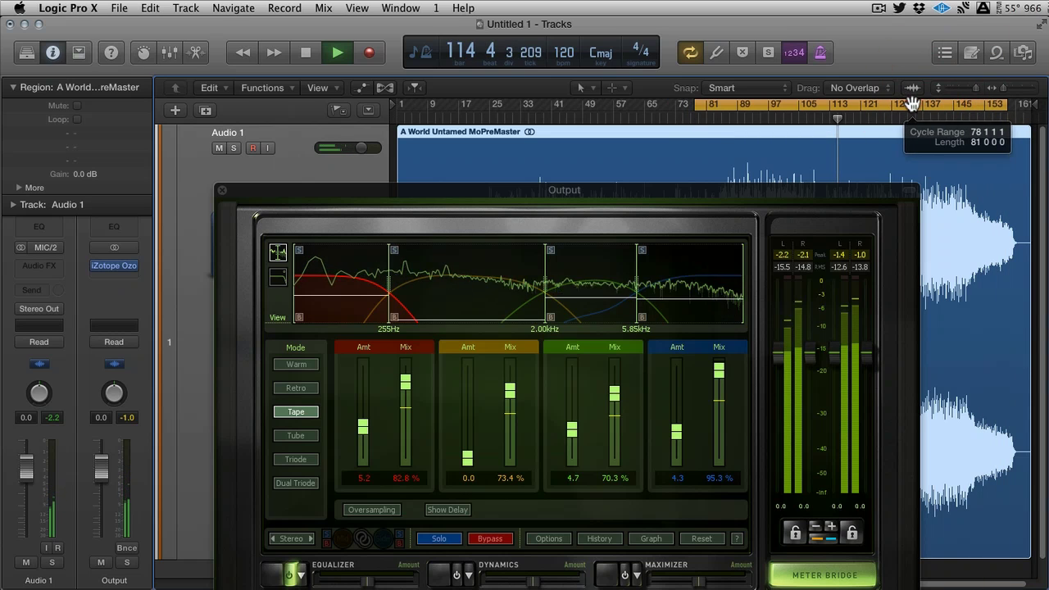
pyautogui.moveTo(1007, 109); pyautogui.dragTo(979, 108)
pyautogui.moveTo(783, 185); pyautogui.dragTo(780, 64)
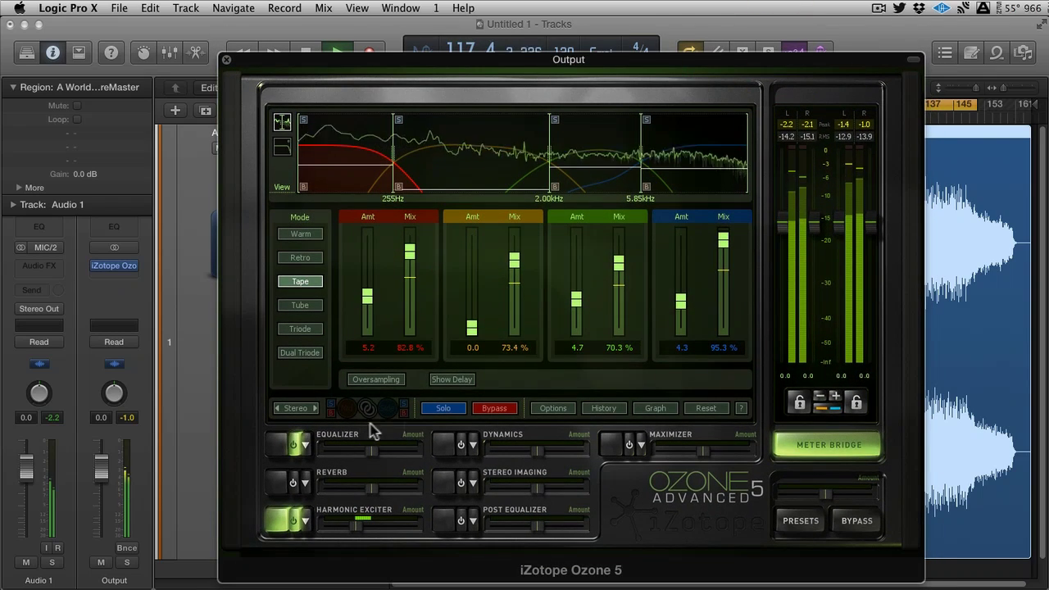
# Step: Set the exciter to Retro, band mixes 24.2%, 14.8%, 21.9%, 28.9%, and band 1 amount 4.9
pyautogui.click(301, 305)
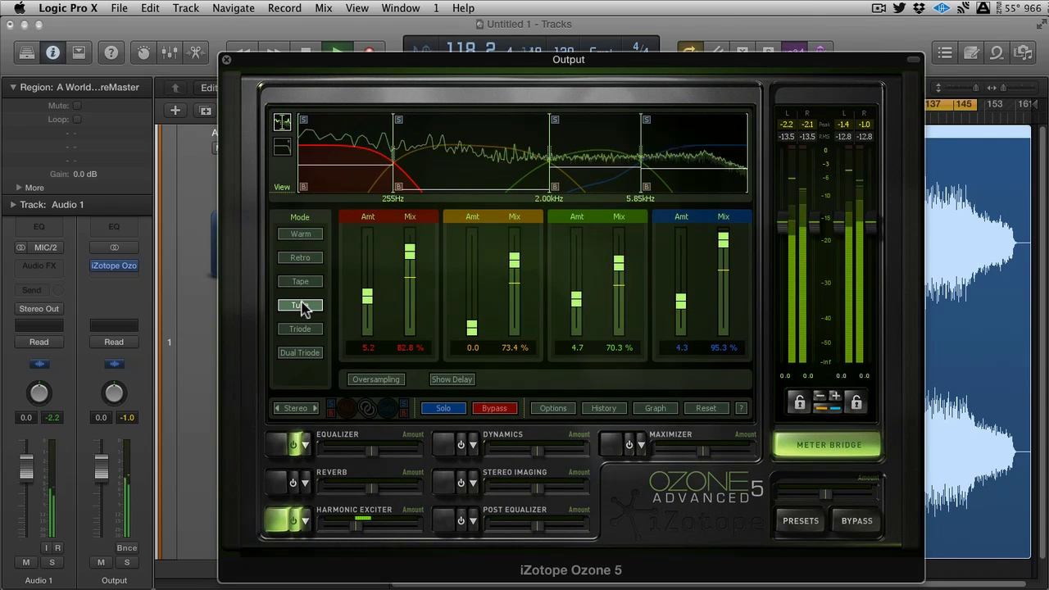
pyautogui.click(301, 259)
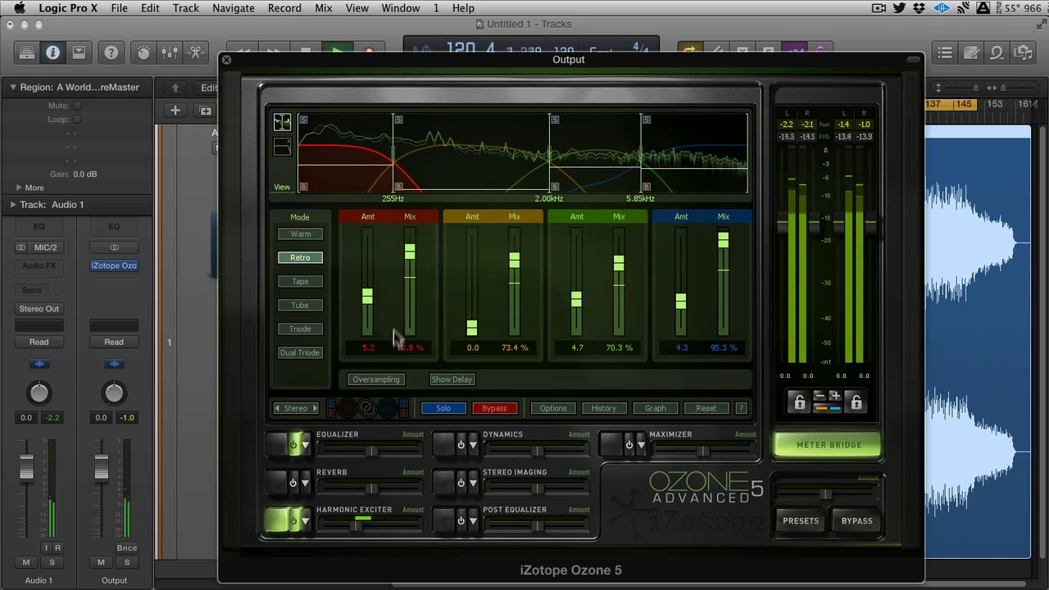
pyautogui.moveTo(408, 268); pyautogui.dragTo(414, 314)
pyautogui.moveTo(515, 262); pyautogui.dragTo(517, 326)
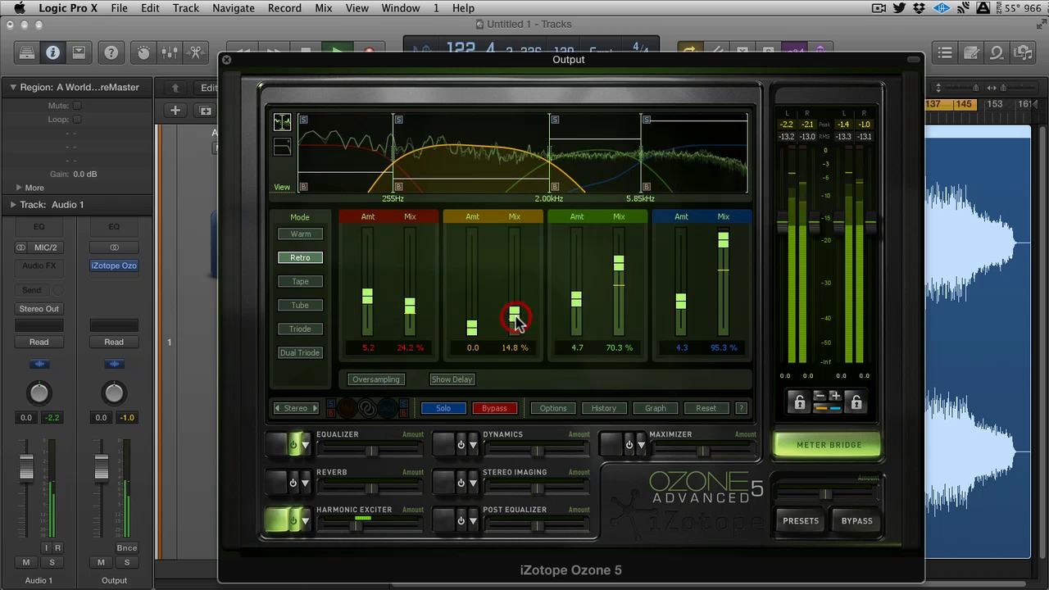
pyautogui.moveTo(725, 309); pyautogui.dragTo(724, 305)
pyautogui.moveTo(617, 267); pyautogui.dragTo(619, 301)
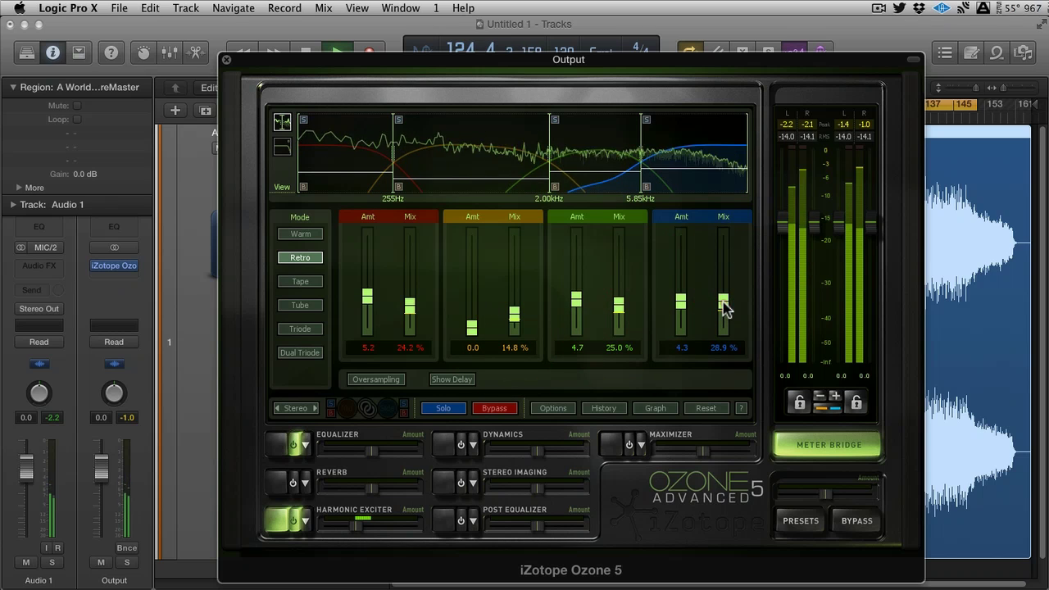
pyautogui.moveTo(725, 305); pyautogui.dragTo(725, 302)
pyautogui.moveTo(619, 305); pyautogui.dragTo(619, 310)
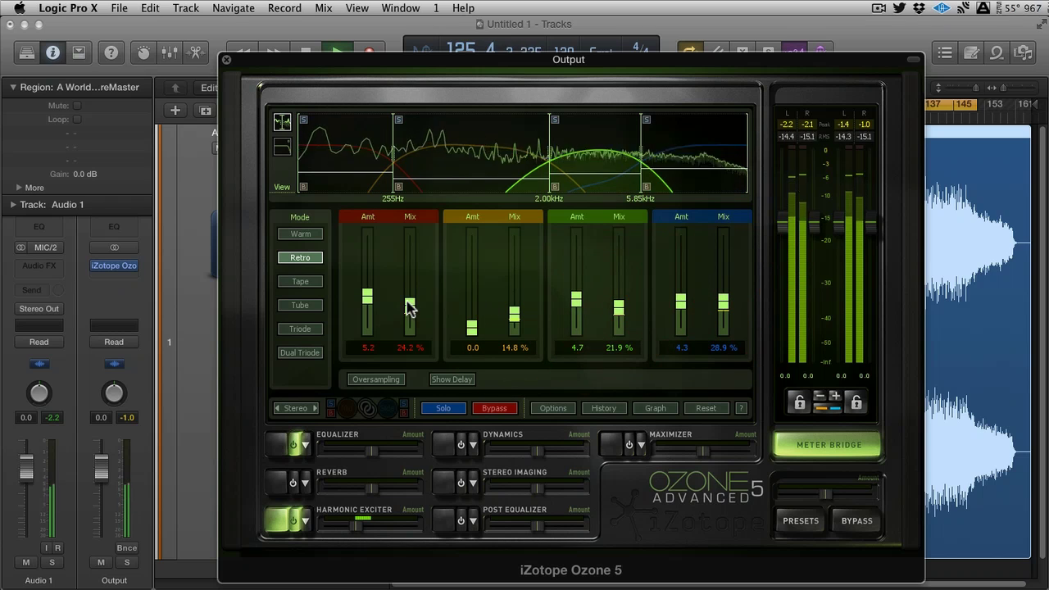
pyautogui.moveTo(370, 300); pyautogui.dragTo(368, 300)
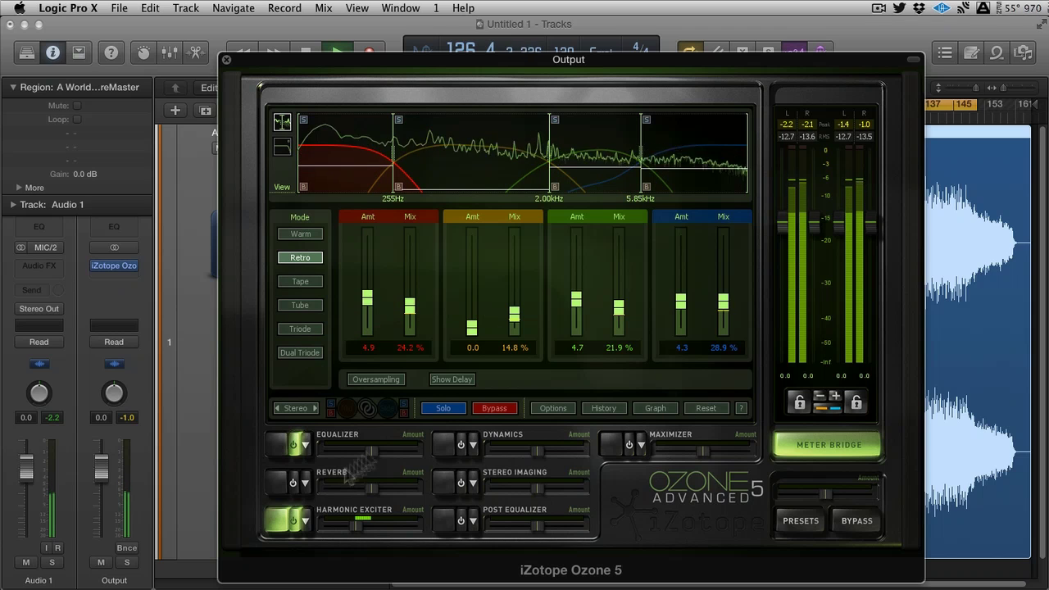
pyautogui.click(274, 525)
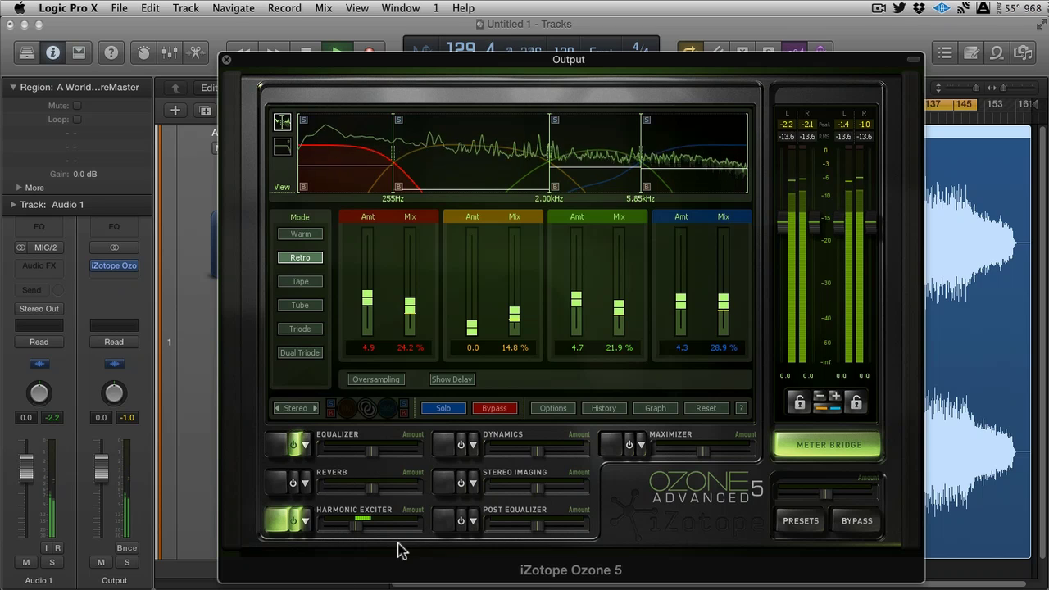
# Step: Open Ozone's Dynamics module and switch its processing on
pyautogui.click(455, 442)
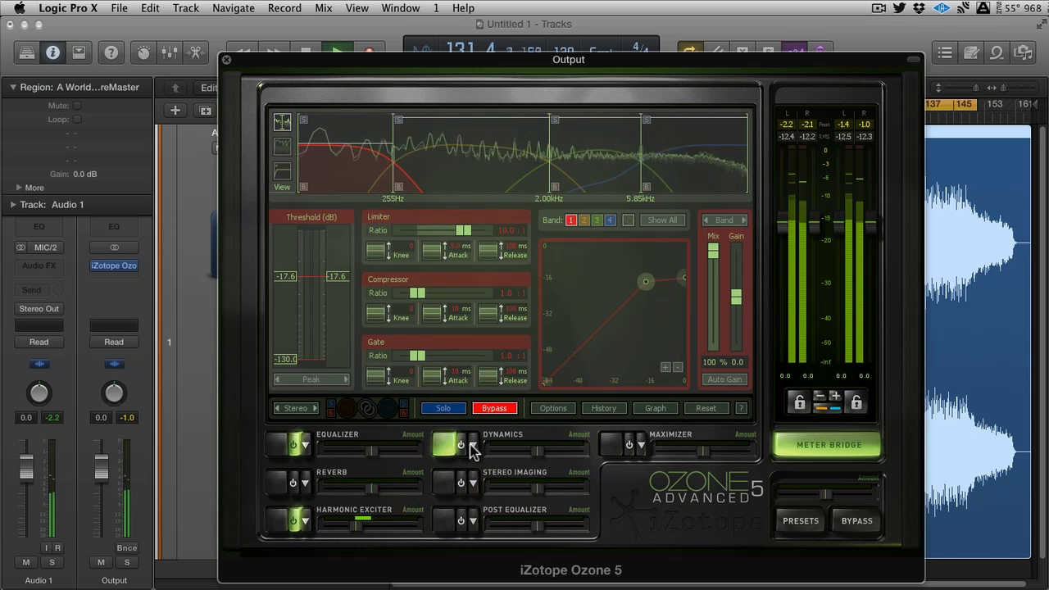
pyautogui.click(465, 443)
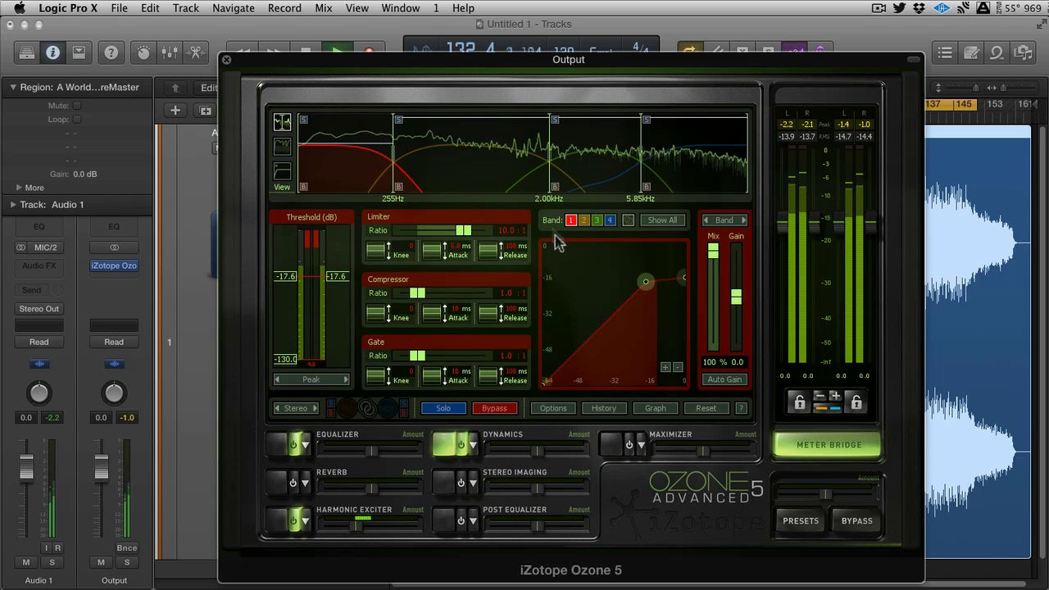
pyautogui.moveTo(514, 55); pyautogui.dragTo(510, 54)
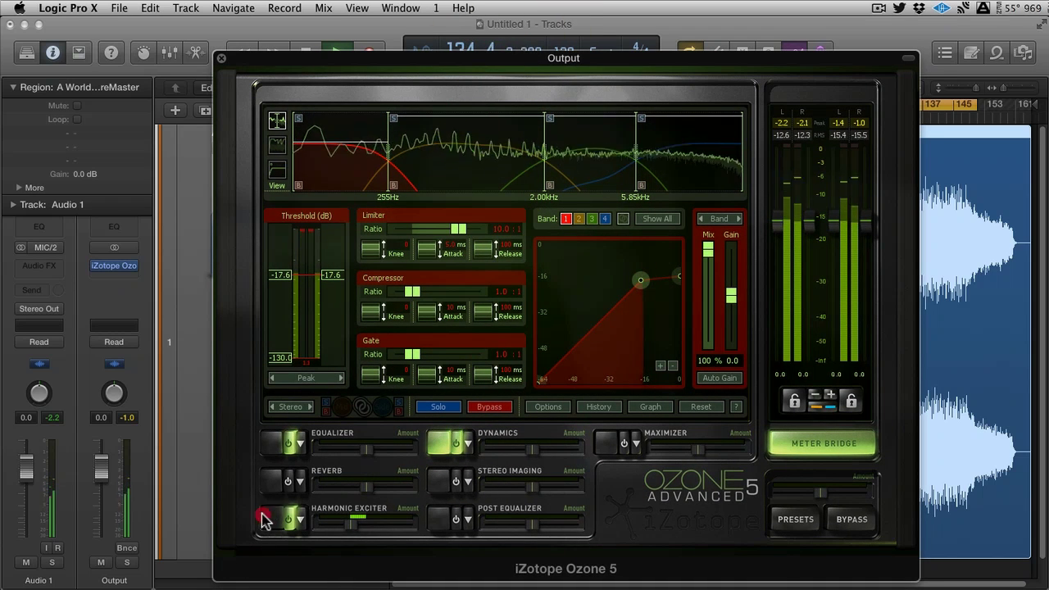
pyautogui.click(441, 483)
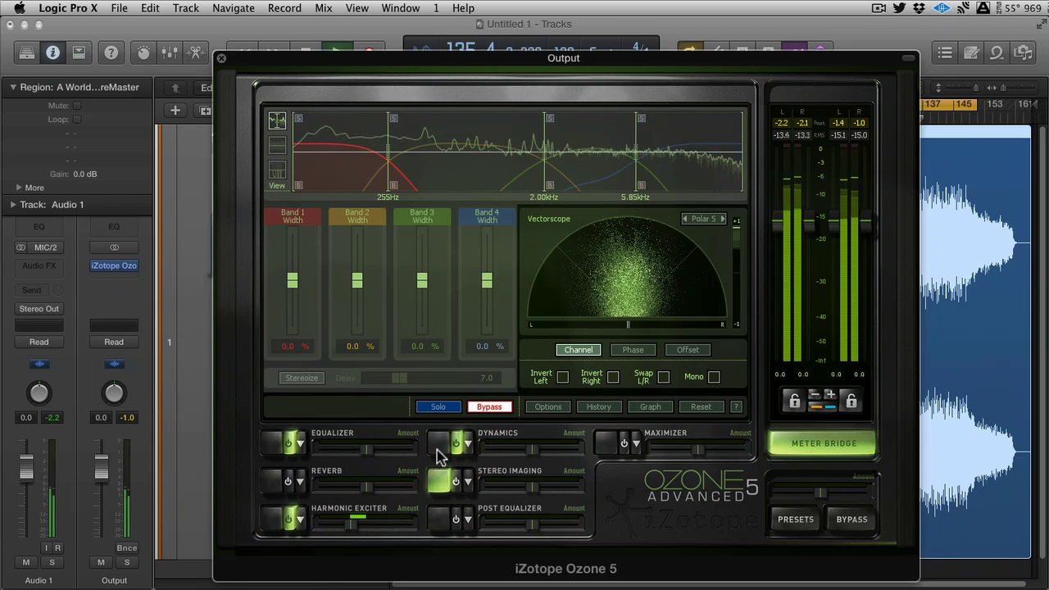
pyautogui.click(441, 443)
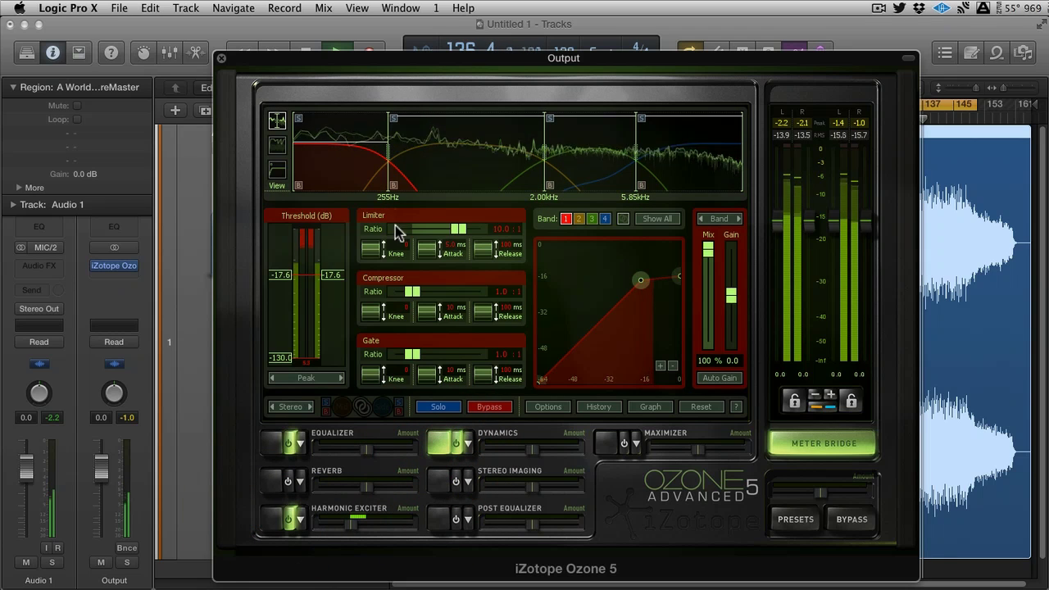
# Step: Move the dynamics crossovers to 4.05 kHz and 305 Hz, soloing bands to audition them
pyautogui.click(642, 117)
pyautogui.moveTo(639, 141); pyautogui.dragTo(603, 150)
pyautogui.click(605, 123)
pyautogui.click(550, 120)
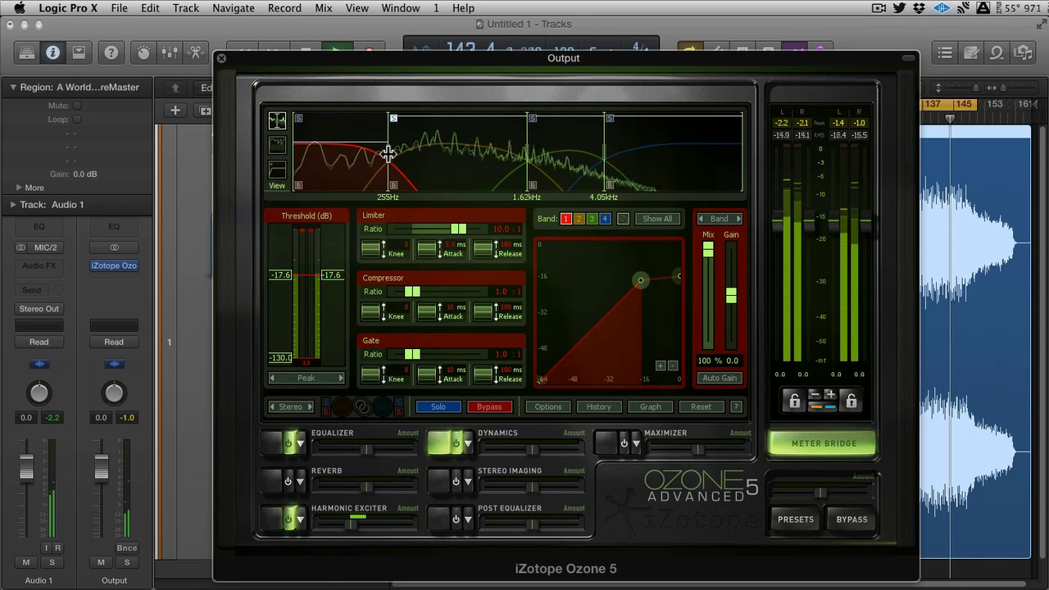
pyautogui.moveTo(410, 154); pyautogui.dragTo(411, 156)
pyautogui.click(298, 118)
pyautogui.moveTo(411, 119); pyautogui.dragTo(399, 148)
pyautogui.click(405, 119)
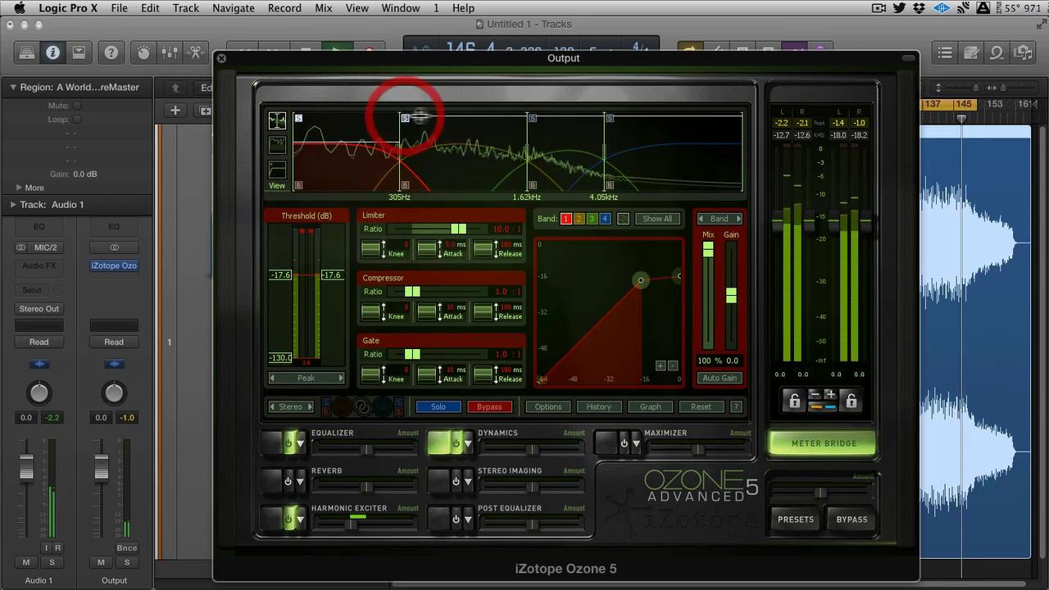
pyautogui.click(298, 118)
pyautogui.click(405, 119)
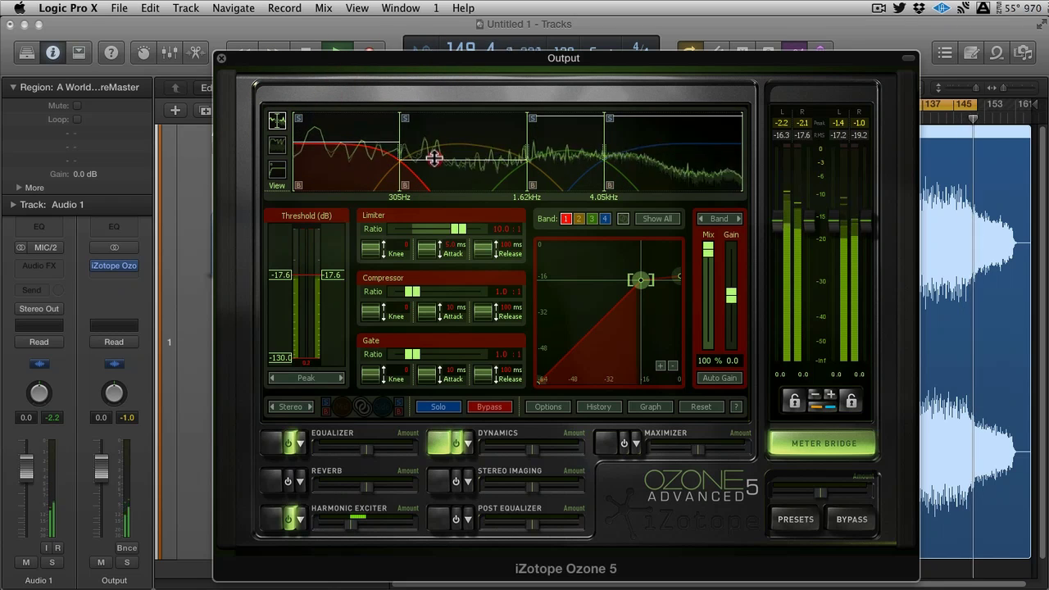
pyautogui.click(435, 123)
pyautogui.click(375, 141)
# Step: Set dynamics band 2's threshold to -11.7 dB and its ratio to 1.6:1
pyautogui.click(449, 160)
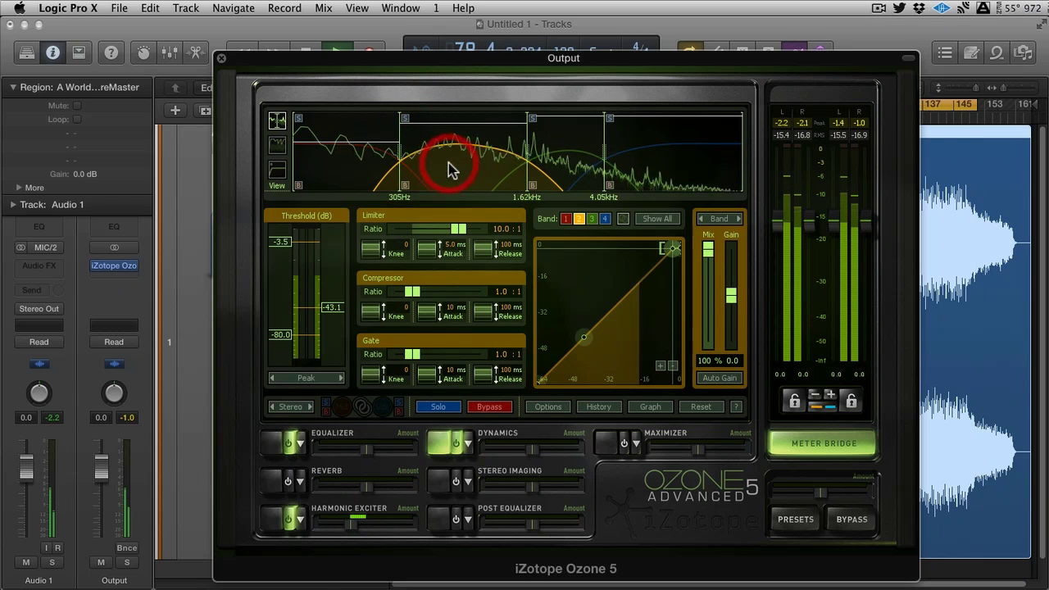
pyautogui.moveTo(283, 246)
pyautogui.mouseDown()
pyautogui.moveTo(280, 291)
pyautogui.moveTo(282, 270)
pyautogui.mouseUp()
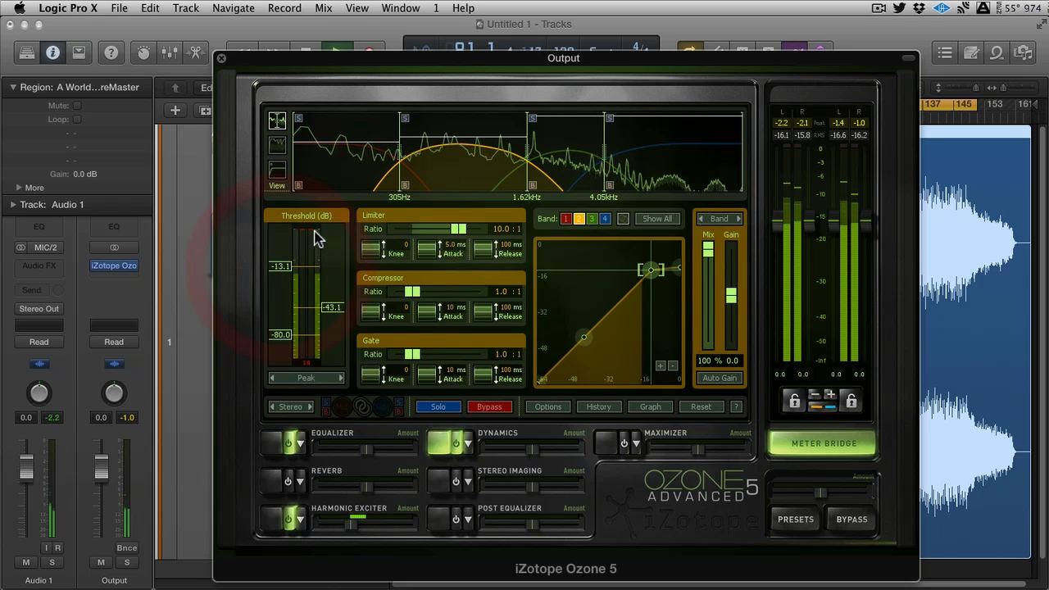
pyautogui.click(314, 365)
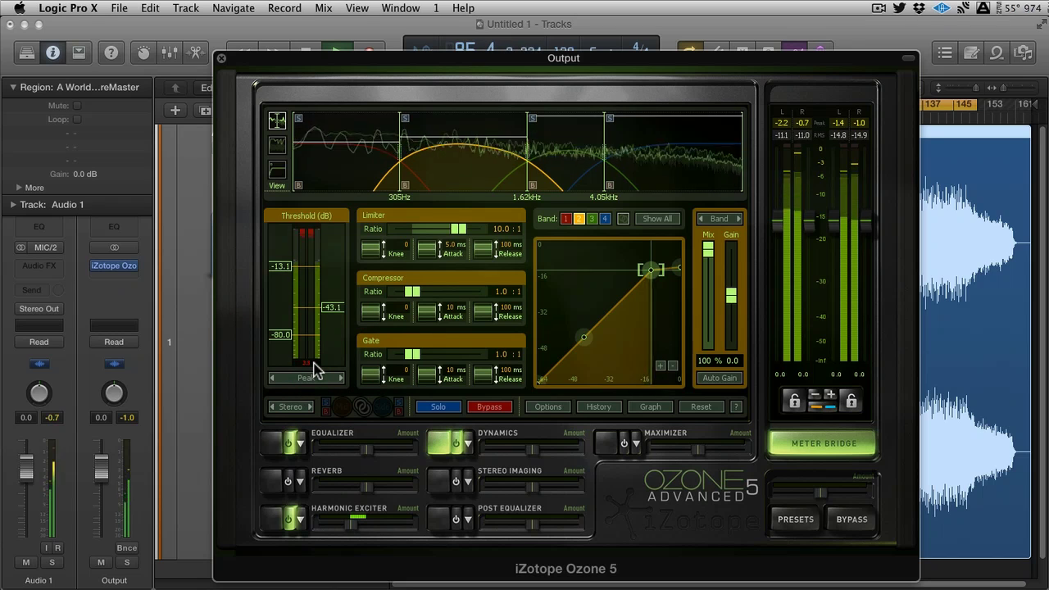
pyautogui.click(281, 266)
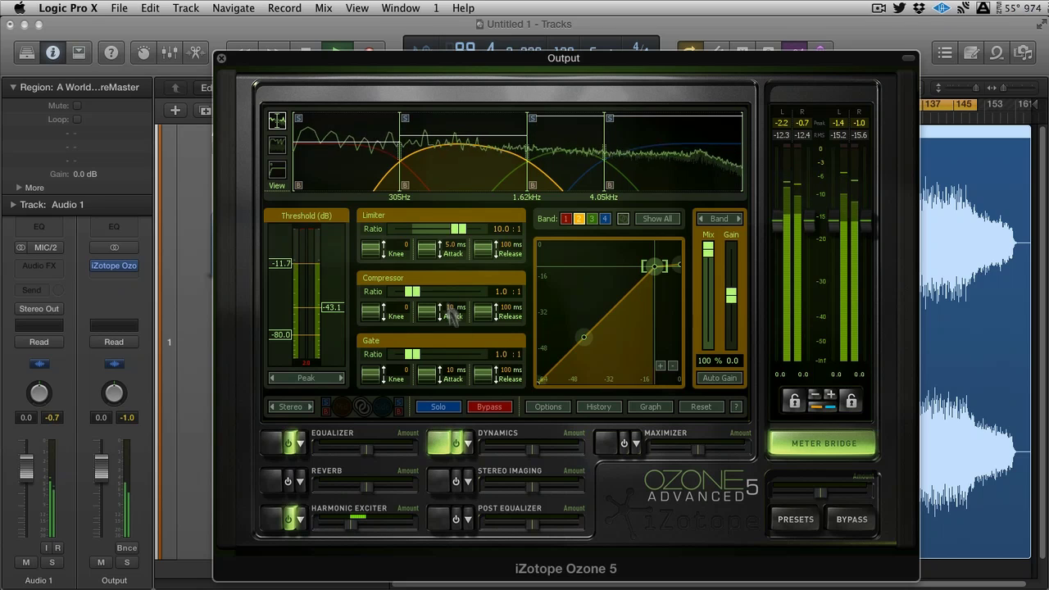
pyautogui.moveTo(414, 295); pyautogui.dragTo(410, 296)
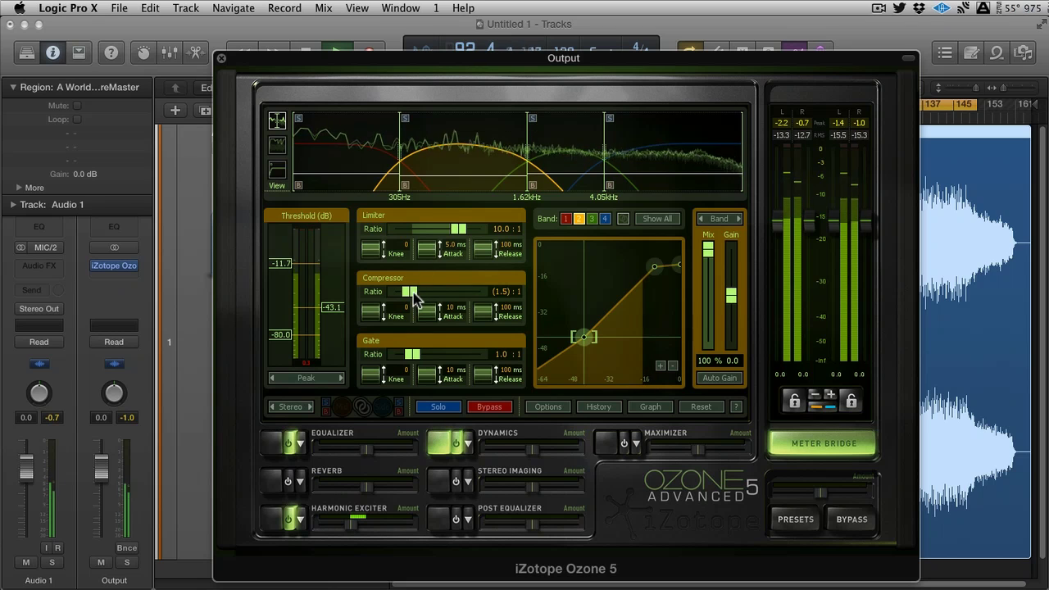
pyautogui.click(410, 297)
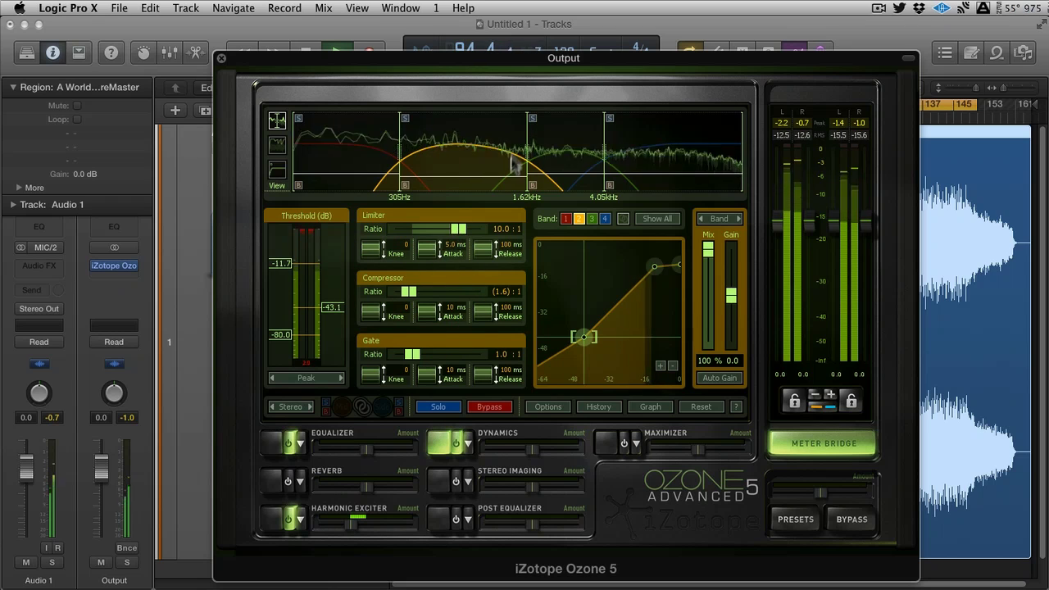
# Step: Lower band 3's threshold to about -19.8 dB and its mix to 90.5%
pyautogui.click(572, 150)
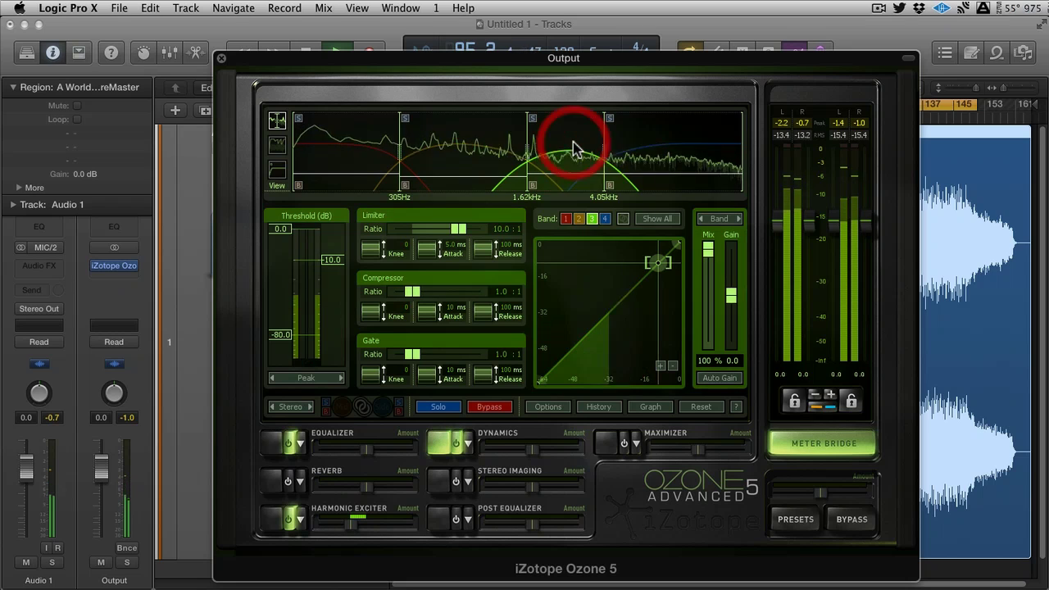
pyautogui.click(410, 292)
pyautogui.moveTo(279, 229); pyautogui.dragTo(273, 240)
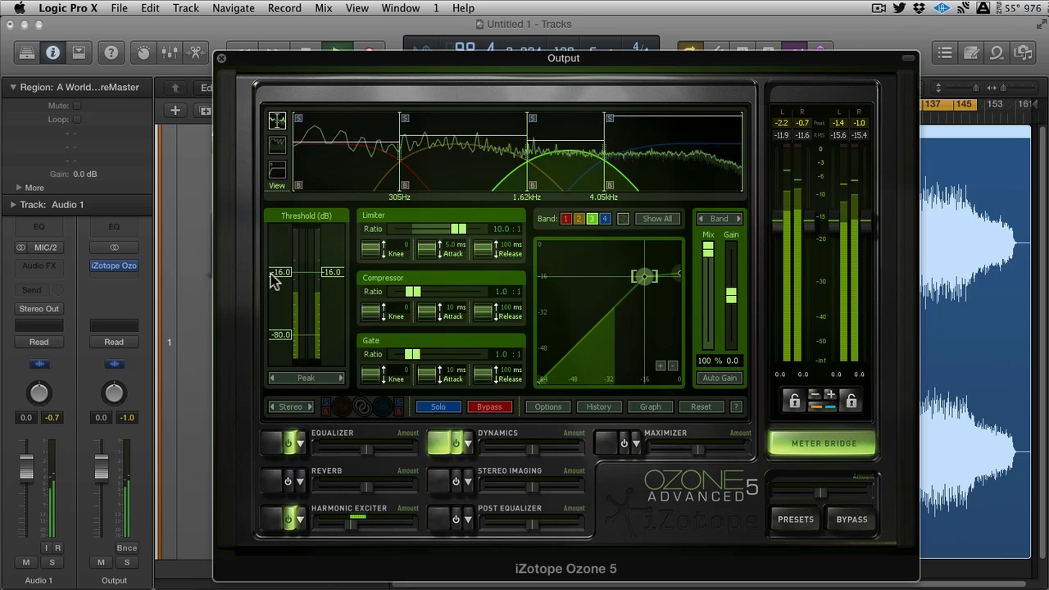
pyautogui.moveTo(270, 274); pyautogui.dragTo(271, 278)
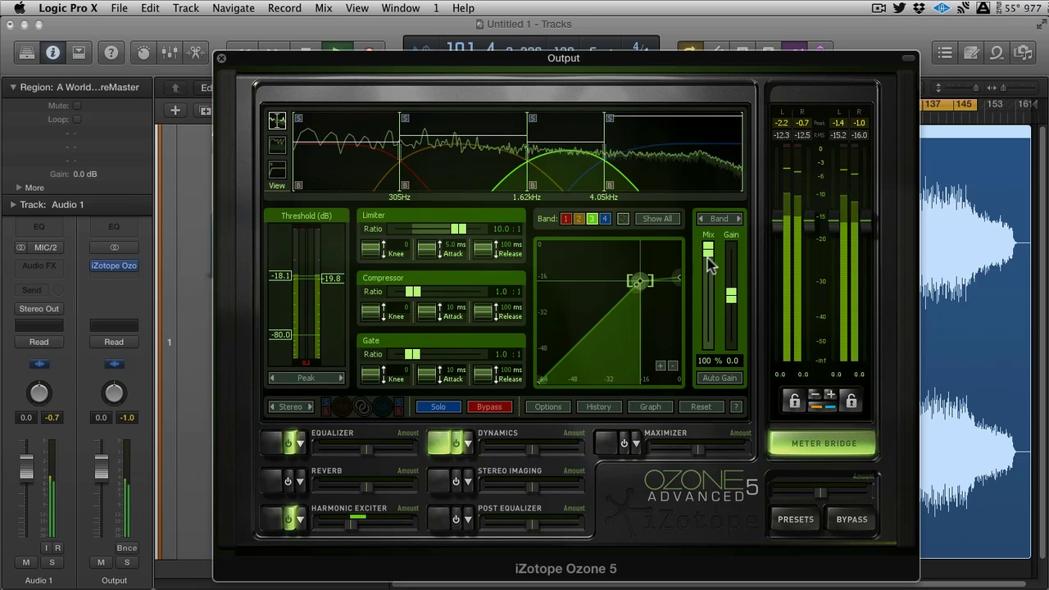
pyautogui.moveTo(709, 259)
pyautogui.mouseDown()
pyautogui.moveTo(708, 331)
pyautogui.moveTo(707, 253)
pyautogui.mouseUp()
# Step: Step through dynamics bands 1–4 and toggle the module's solo and bypass to compare
pyautogui.click(567, 219)
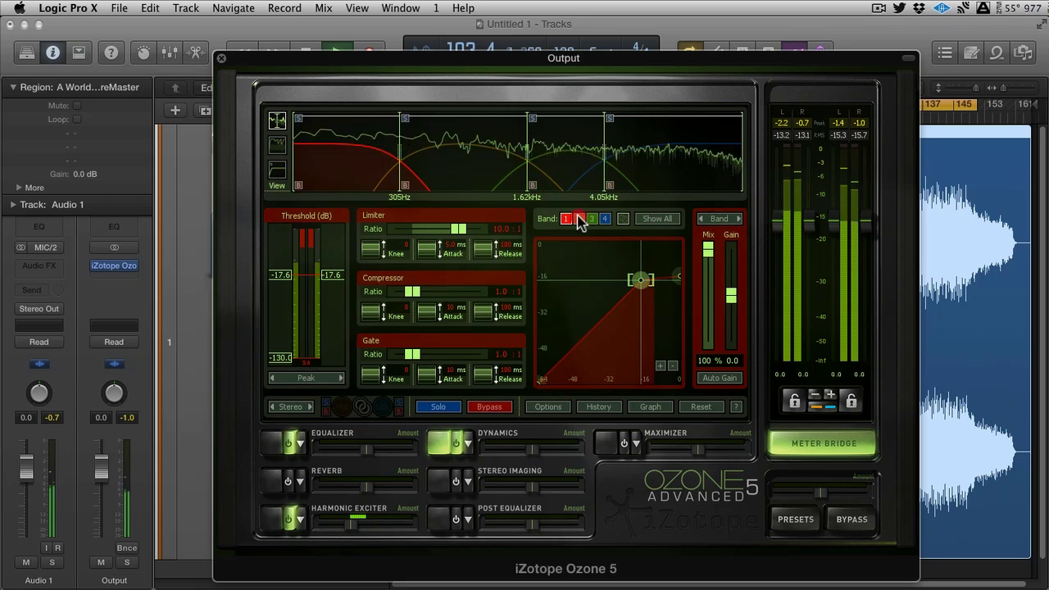
pyautogui.click(580, 220)
pyautogui.click(541, 152)
pyautogui.click(679, 164)
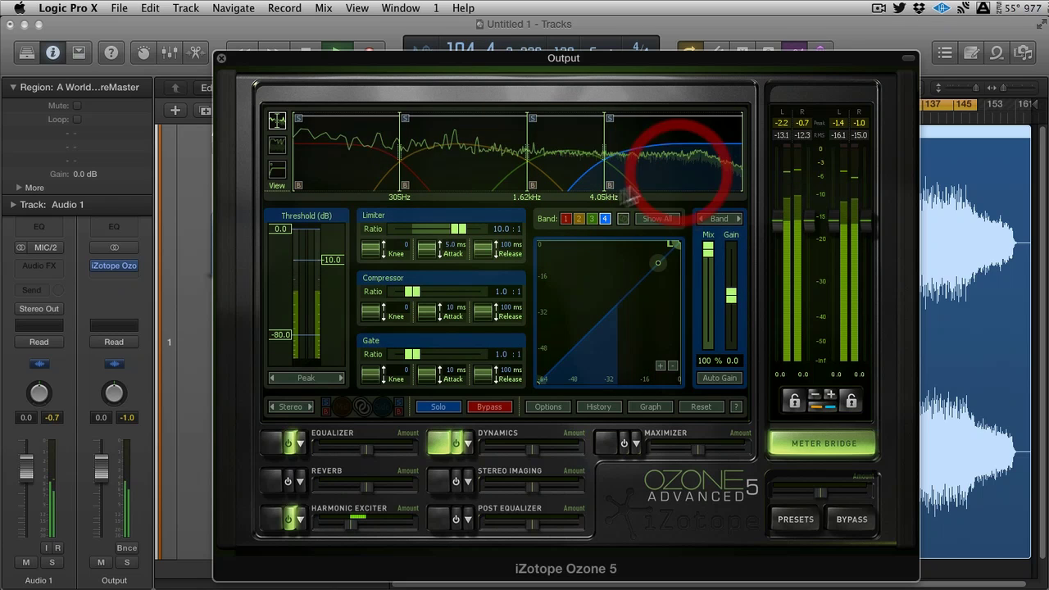
pyautogui.click(566, 219)
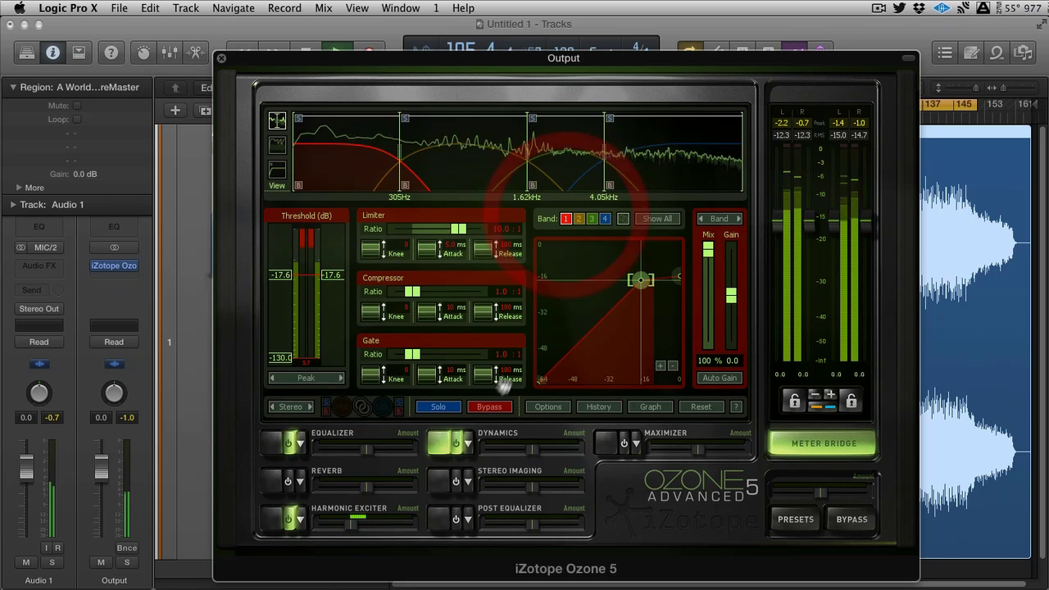
pyautogui.click(437, 406)
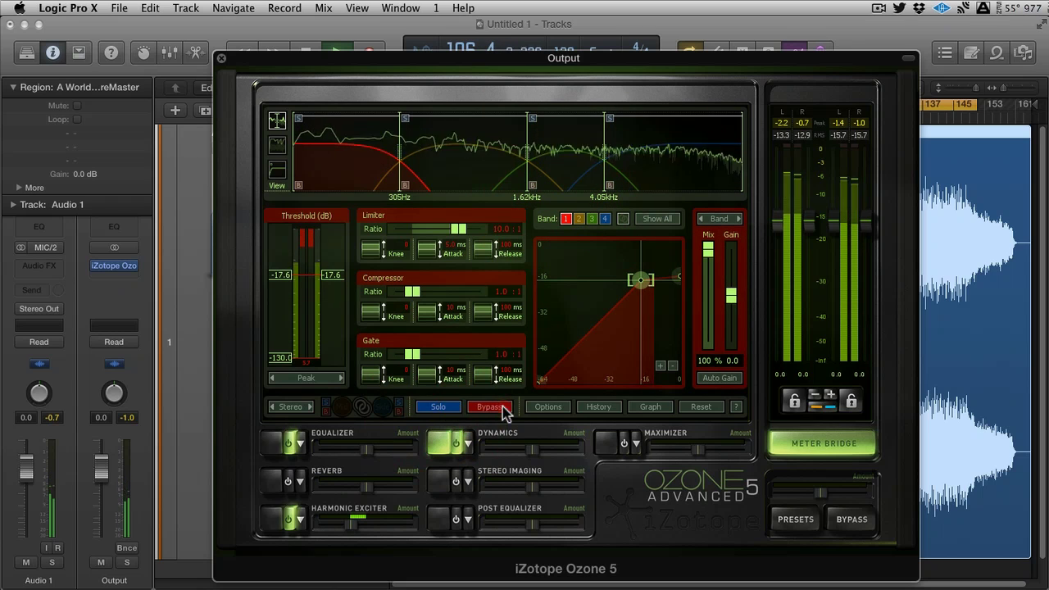
pyautogui.click(498, 407)
pyautogui.click(439, 406)
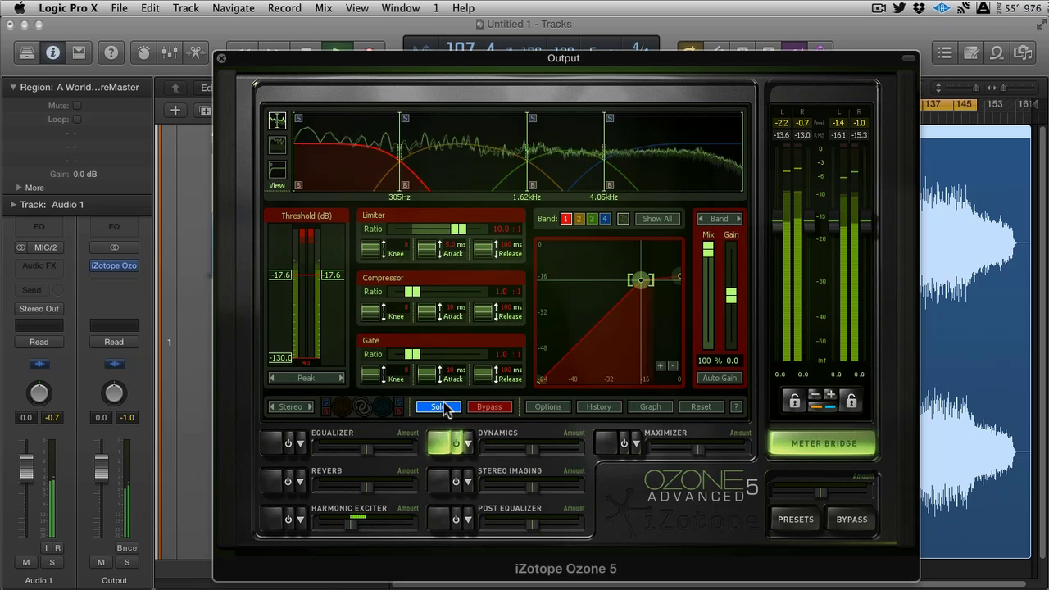
pyautogui.click(441, 407)
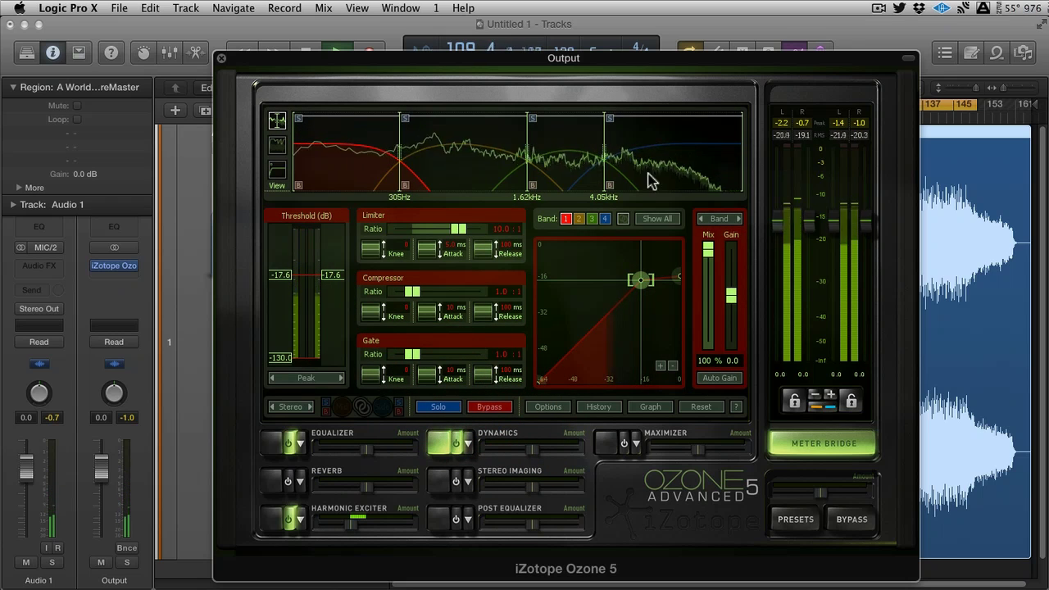
# Step: Set band 4's threshold to -34 dB then about -16 dB, and start the cycle at bar 86
pyautogui.click(646, 136)
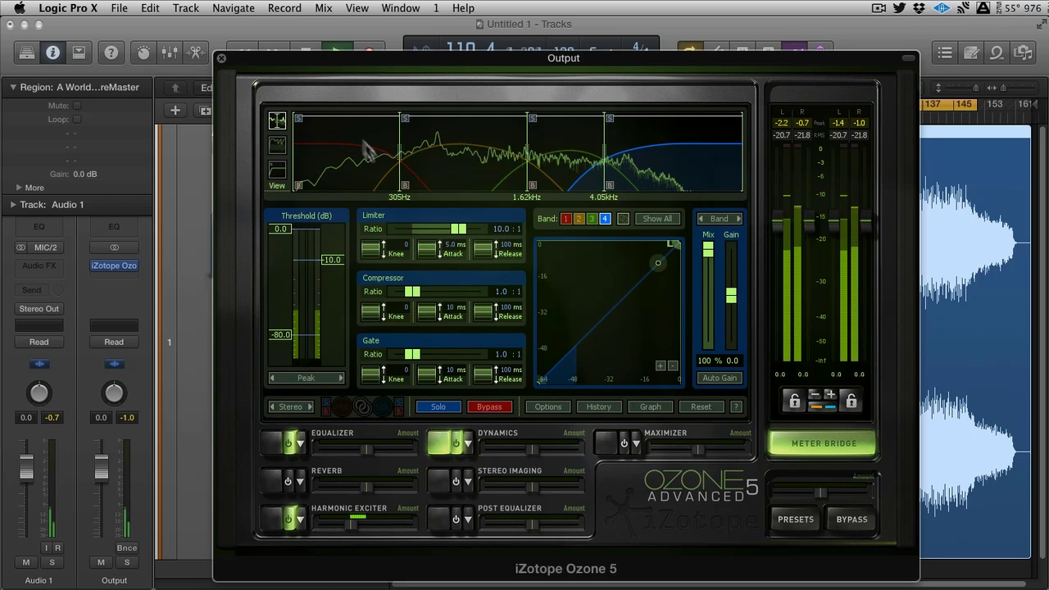
pyautogui.click(283, 262)
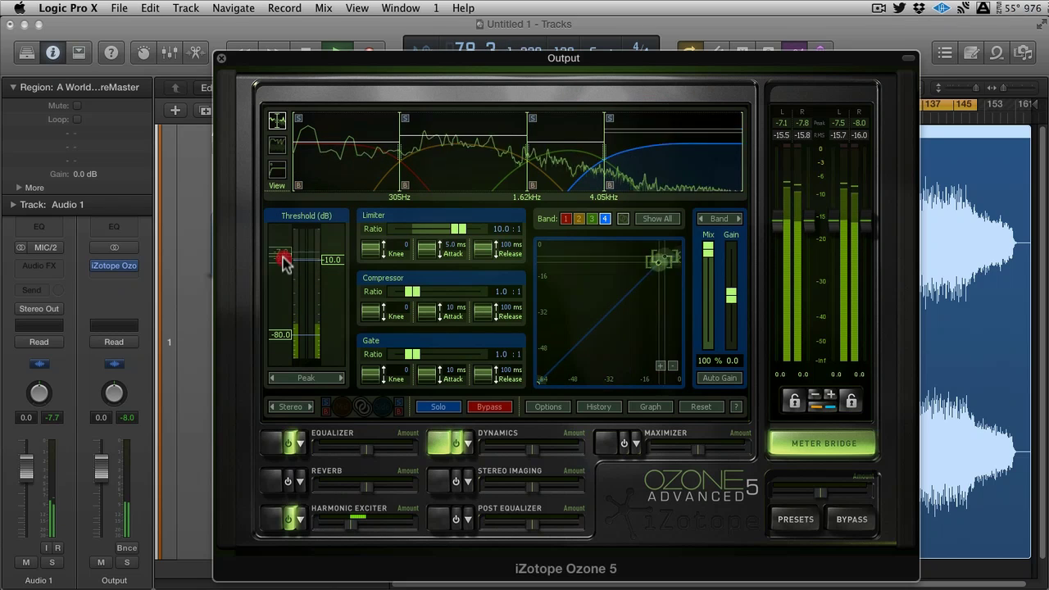
pyautogui.moveTo(283, 263); pyautogui.dragTo(281, 298)
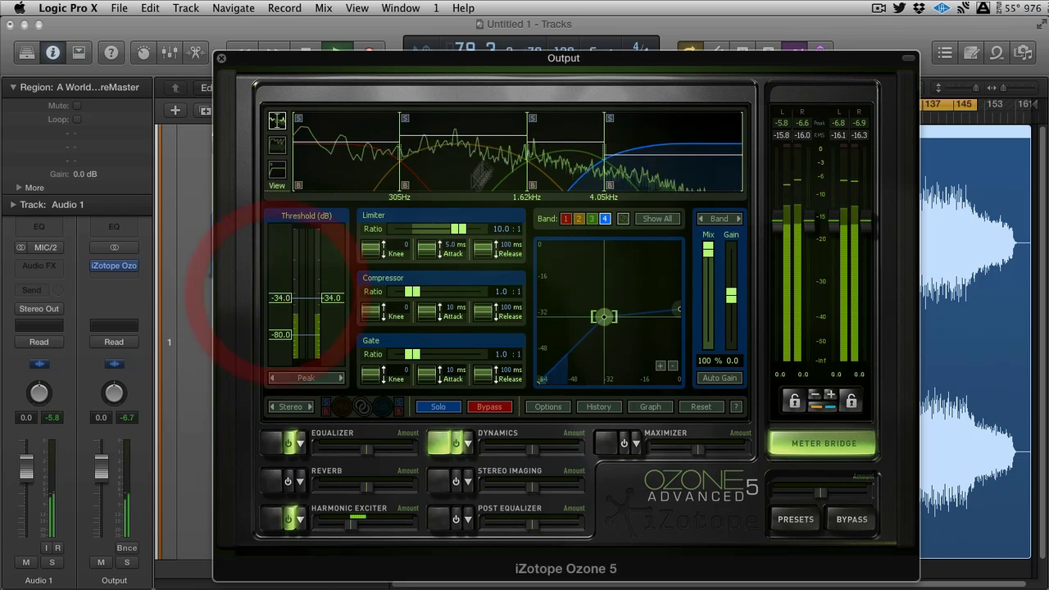
pyautogui.moveTo(498, 64); pyautogui.dragTo(511, 211)
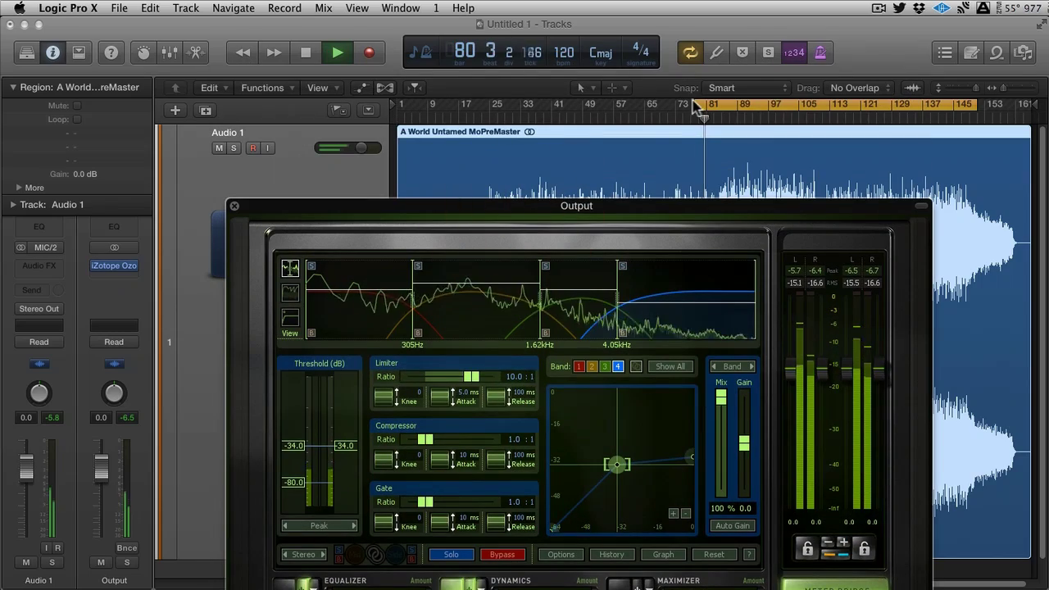
pyautogui.moveTo(697, 105); pyautogui.dragTo(730, 103)
pyautogui.moveTo(655, 213); pyautogui.dragTo(640, 67)
pyautogui.click(279, 302)
pyautogui.moveTo(278, 301); pyautogui.dragTo(279, 272)
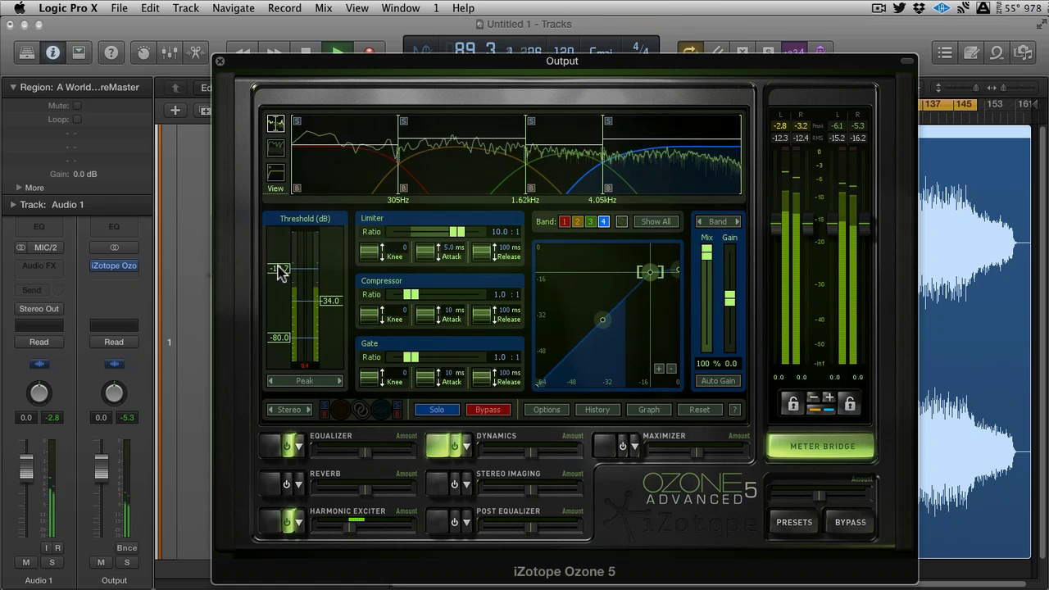
# Step: Open Stereo Imaging, cycle vectorscope views Polar S, Polar L and Lissajous, and check the Phase options
pyautogui.click(278, 272)
pyautogui.click(438, 484)
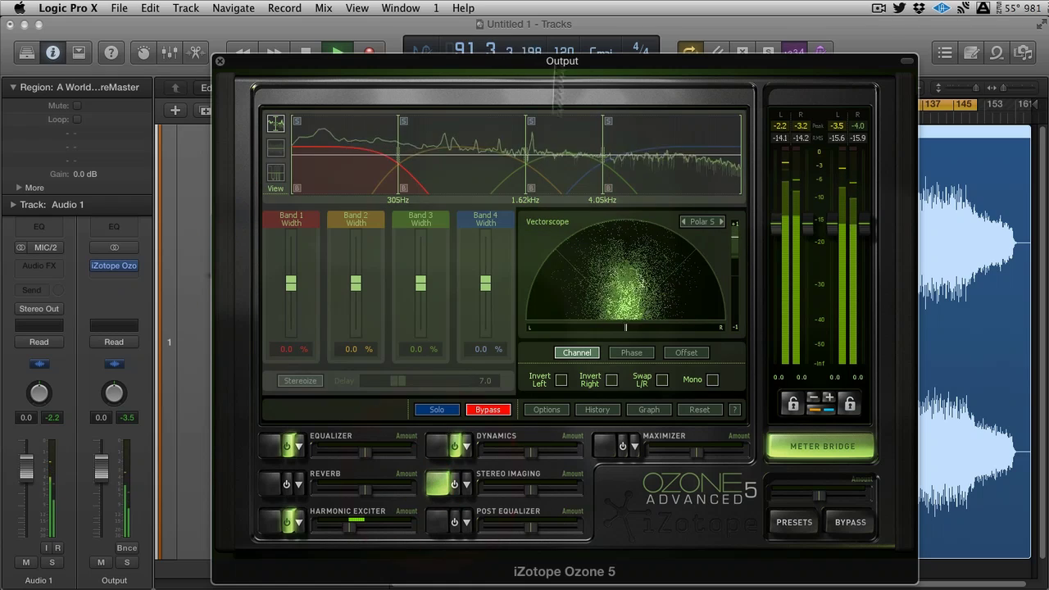
pyautogui.moveTo(556, 62); pyautogui.dragTo(524, 44)
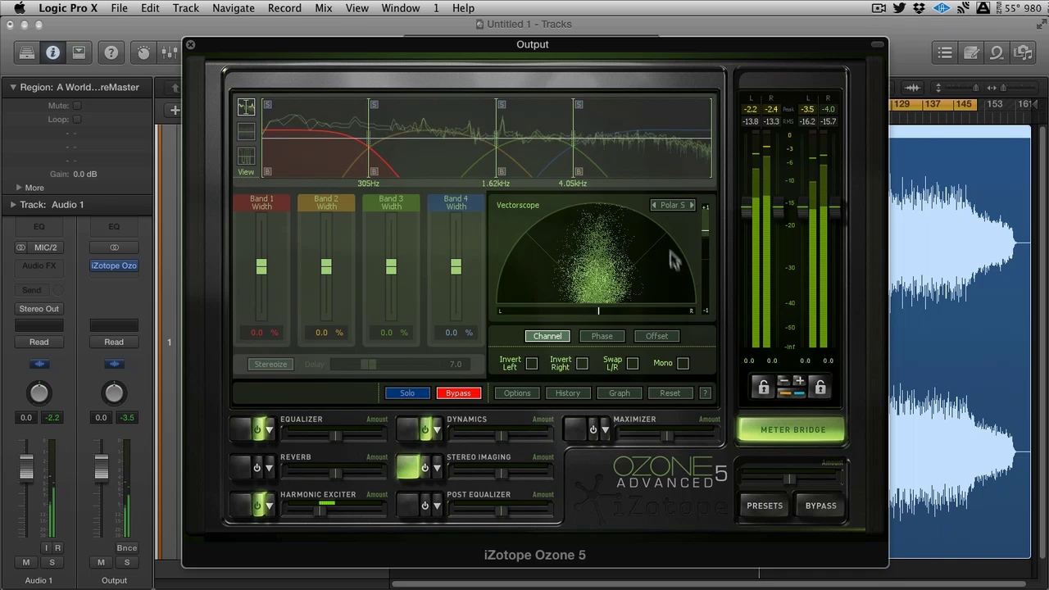
pyautogui.click(672, 206)
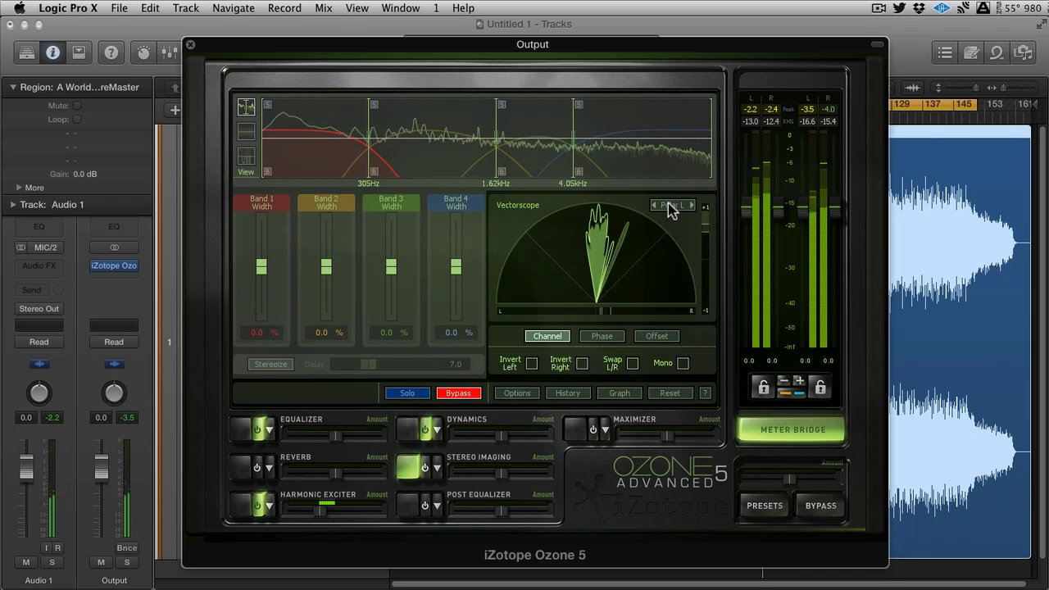
pyautogui.click(669, 207)
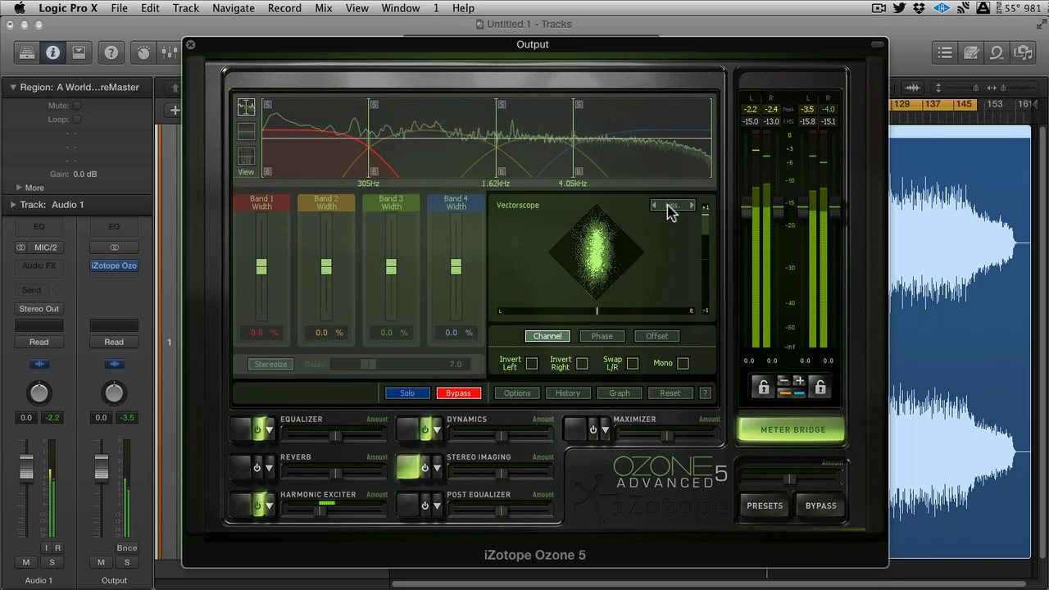
pyautogui.click(678, 208)
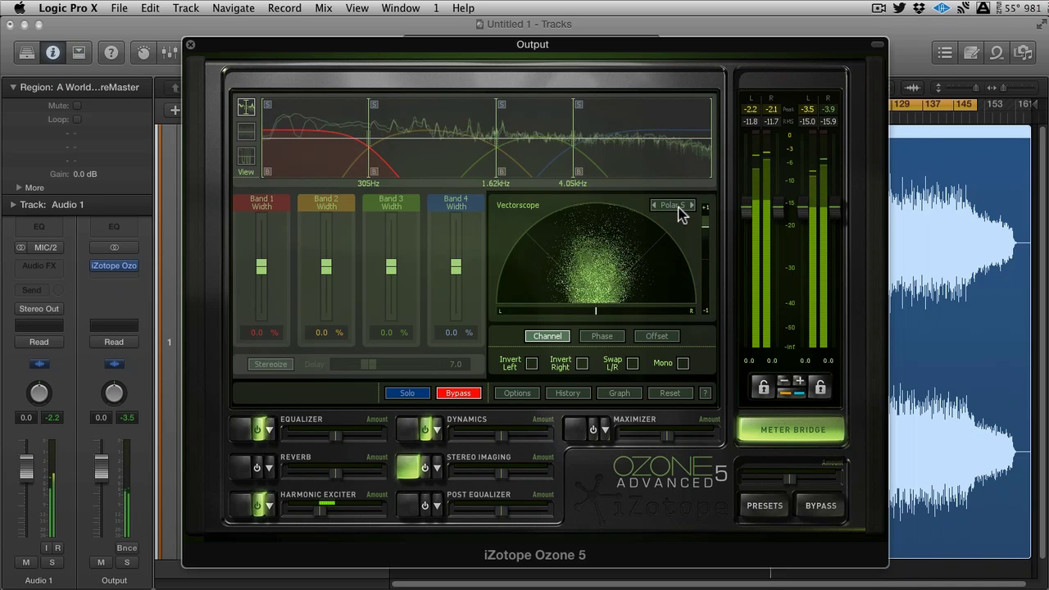
pyautogui.click(678, 209)
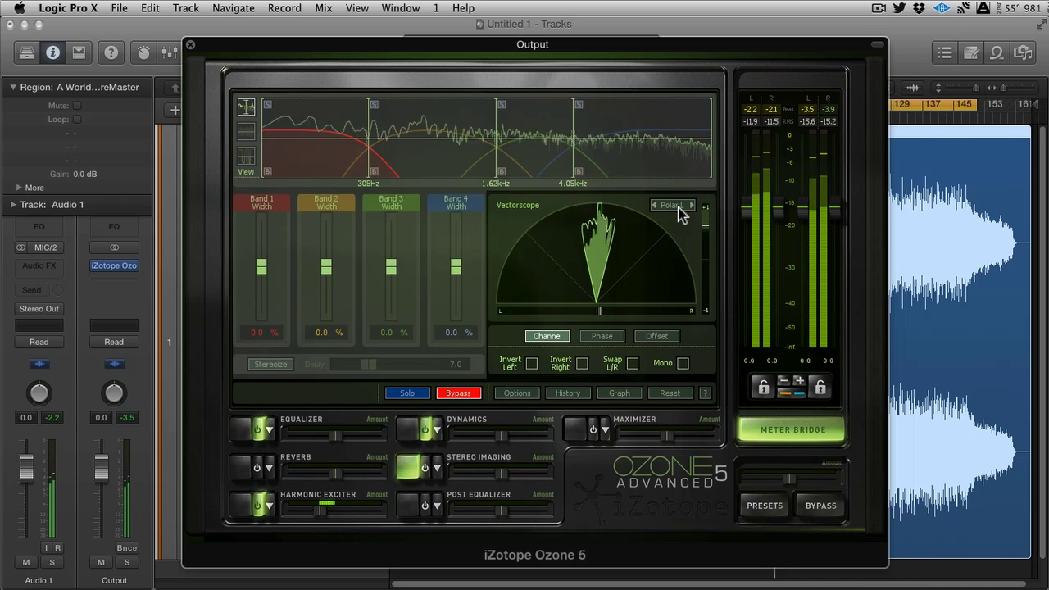
pyautogui.click(605, 337)
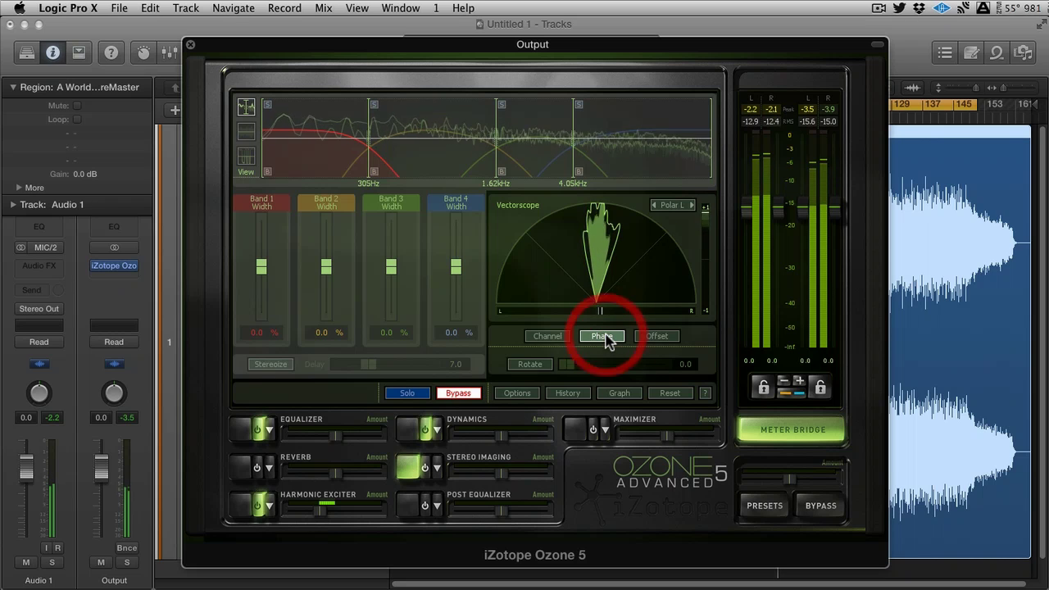
pyautogui.click(549, 337)
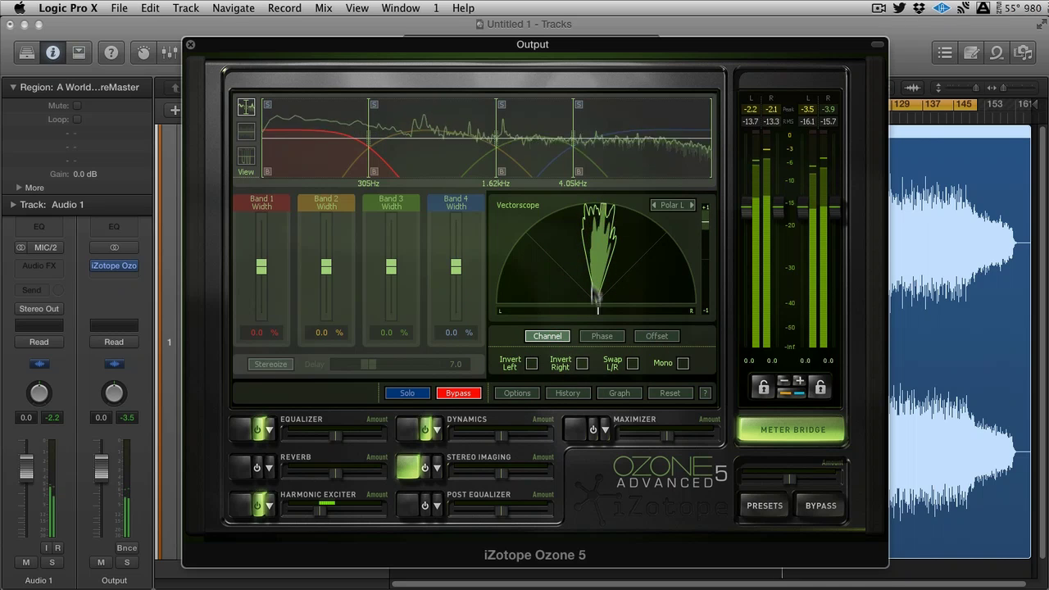
pyautogui.click(672, 205)
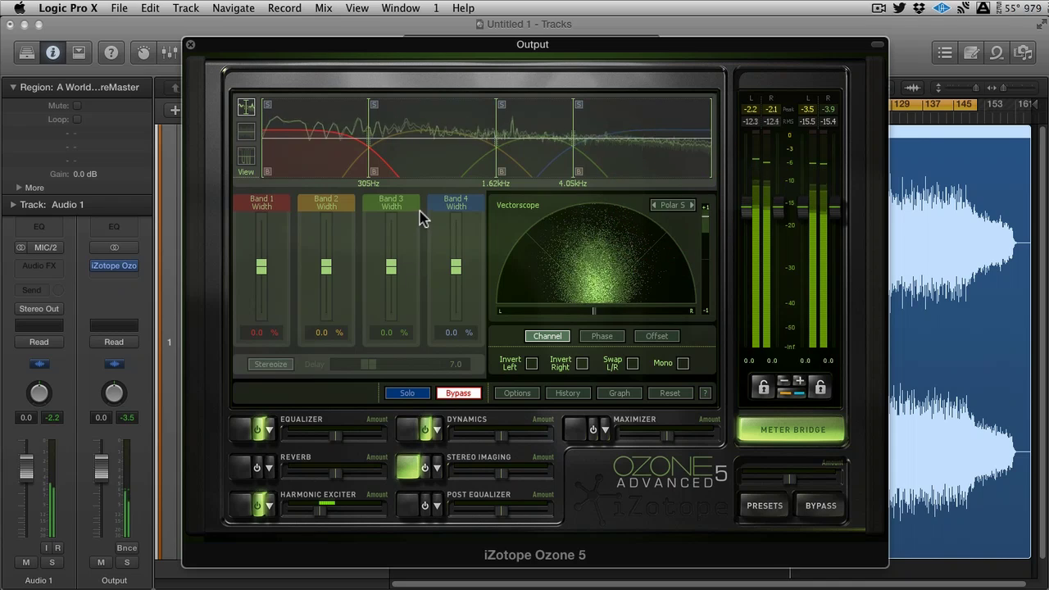
pyautogui.click(461, 394)
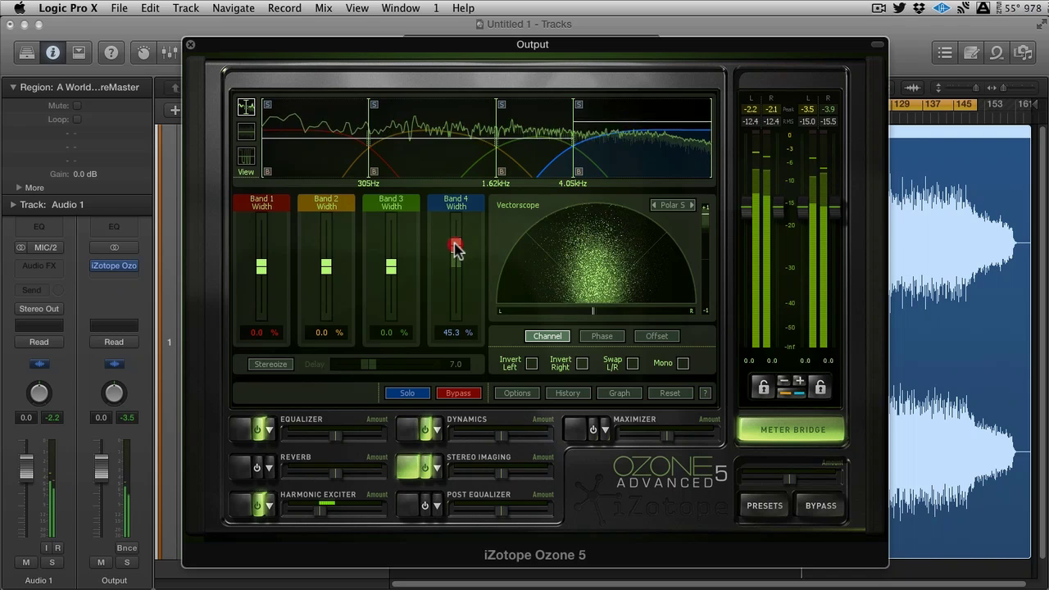
# Step: Turn on stereoize and narrow imaging band 3 to 26.6% and band 4 to 43.8%, soloing bands to listen
pyautogui.moveTo(456, 250); pyautogui.dragTo(455, 253)
pyautogui.click(394, 261)
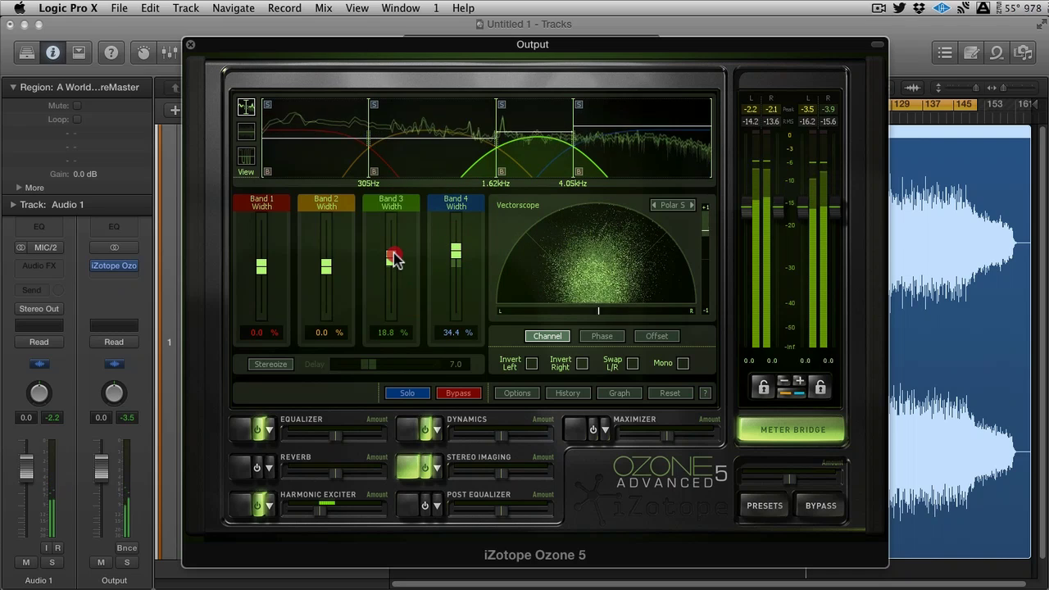
pyautogui.click(270, 364)
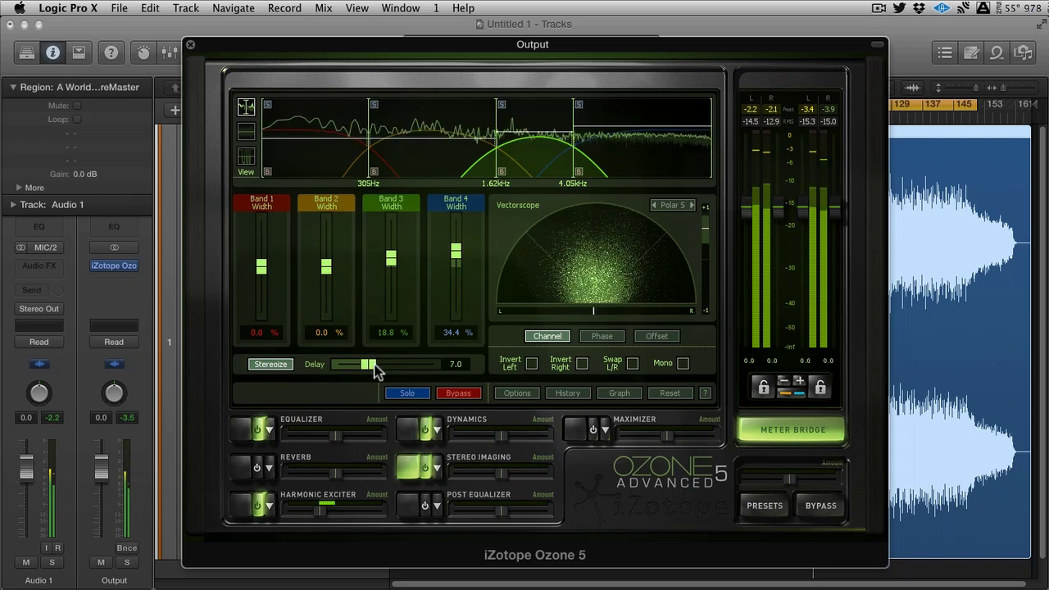
pyautogui.click(453, 249)
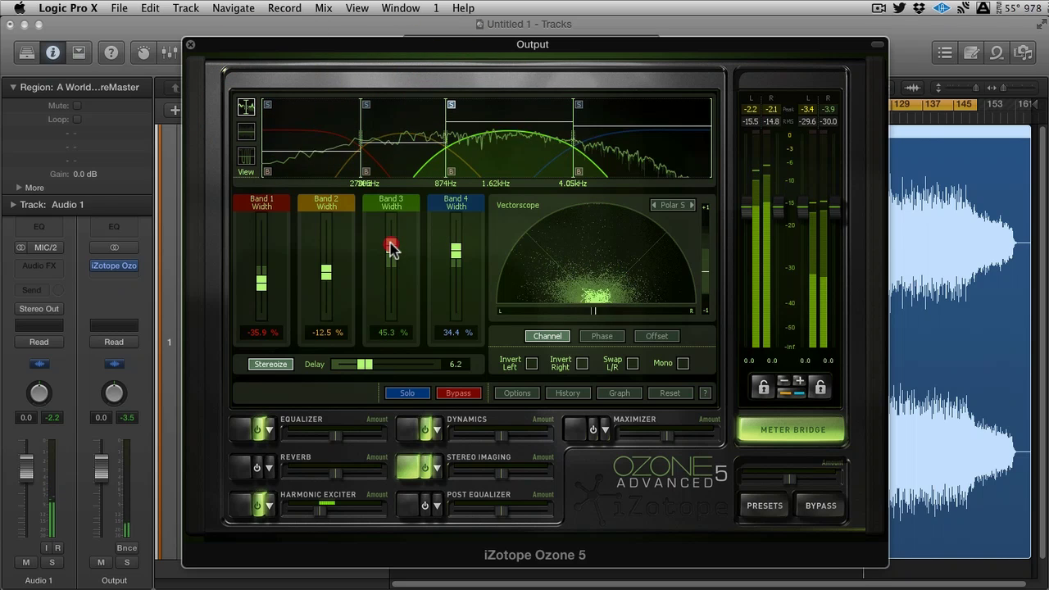
pyautogui.moveTo(392, 254); pyautogui.dragTo(393, 258)
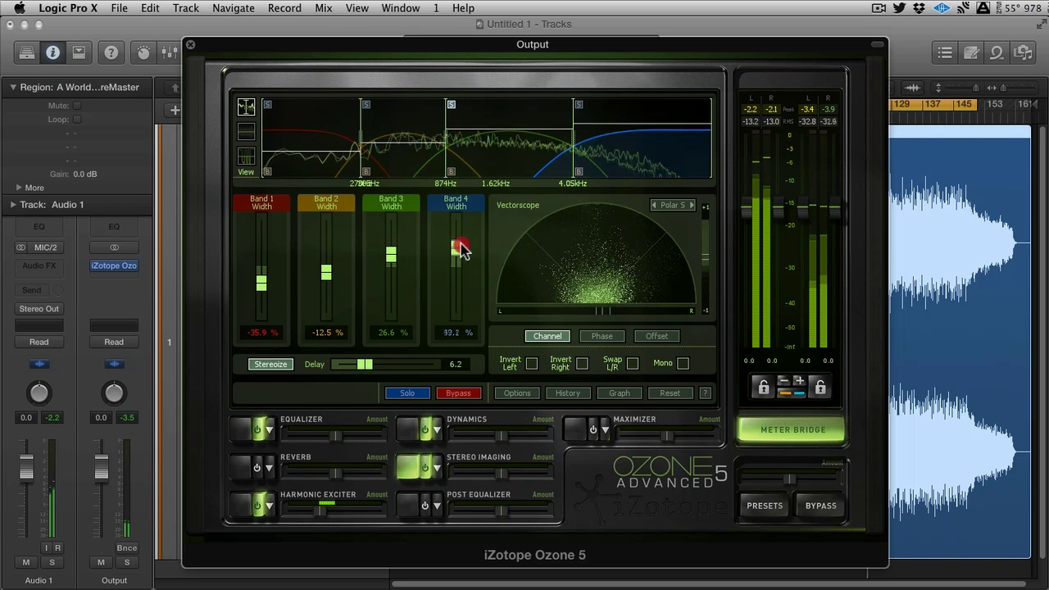
pyautogui.moveTo(461, 248); pyautogui.dragTo(461, 246)
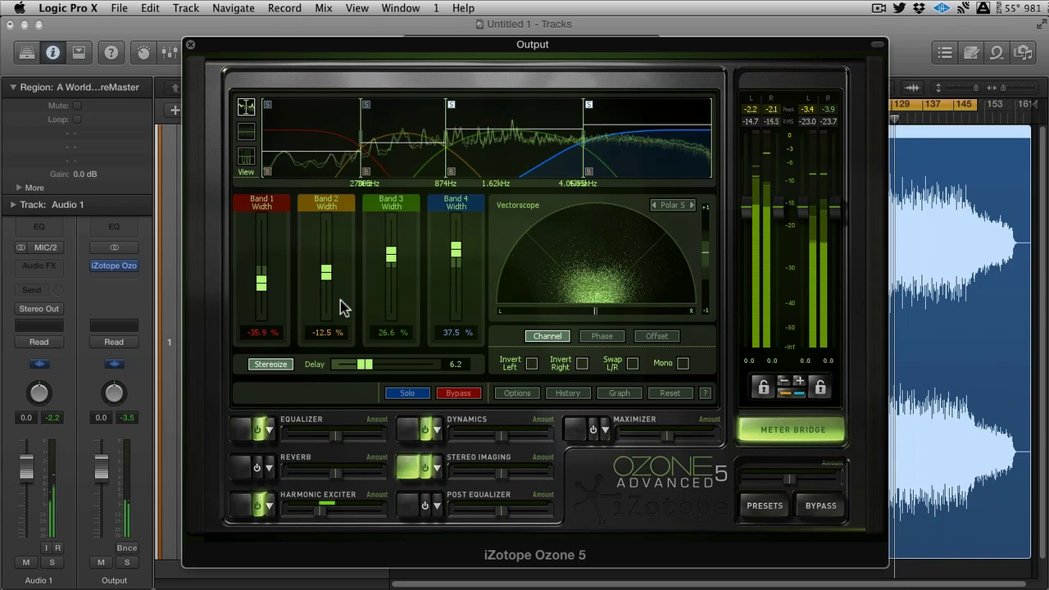
pyautogui.click(588, 104)
pyautogui.click(450, 104)
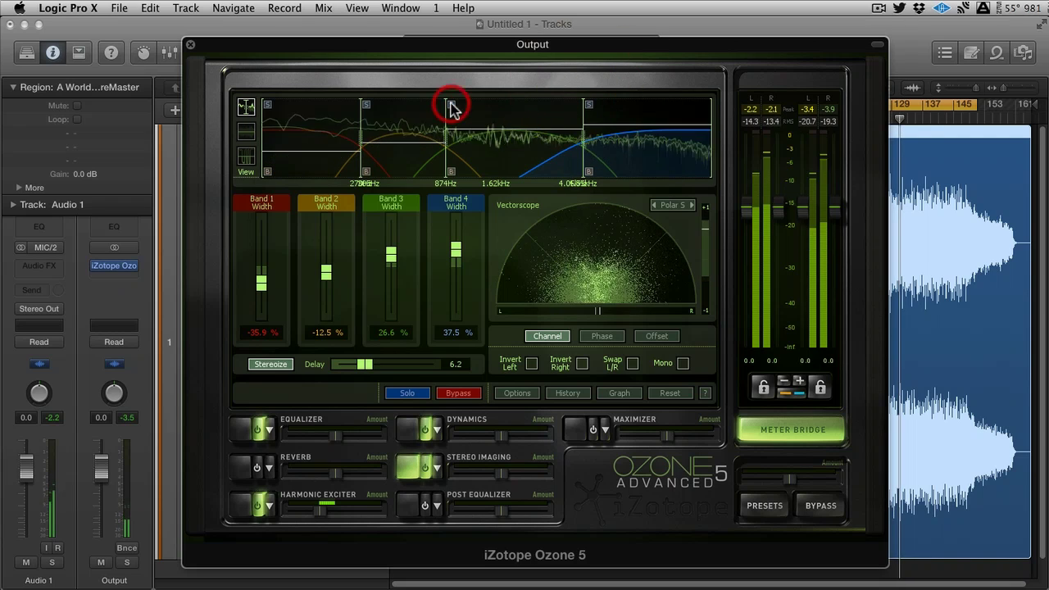
# Step: Bypass and restore stereo imaging to compare, then enable the Post Equalizer
pyautogui.click(428, 466)
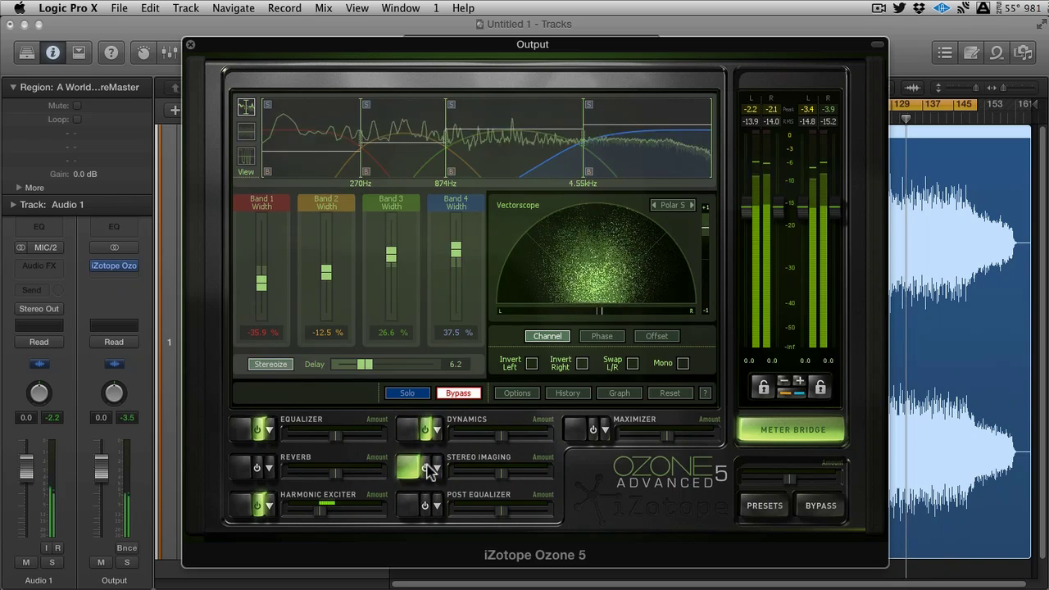
pyautogui.click(427, 467)
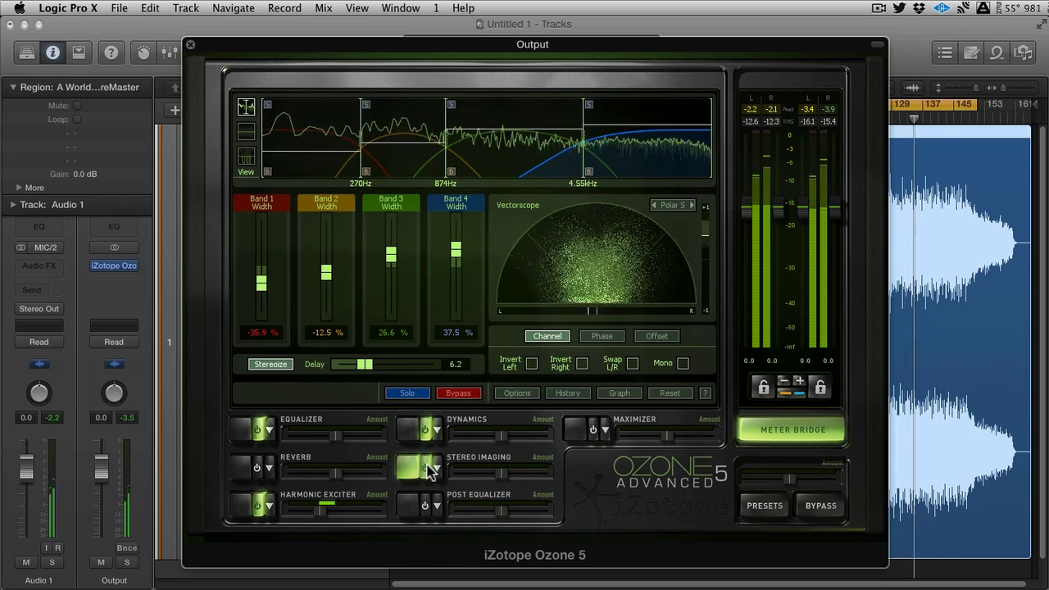
pyautogui.click(408, 509)
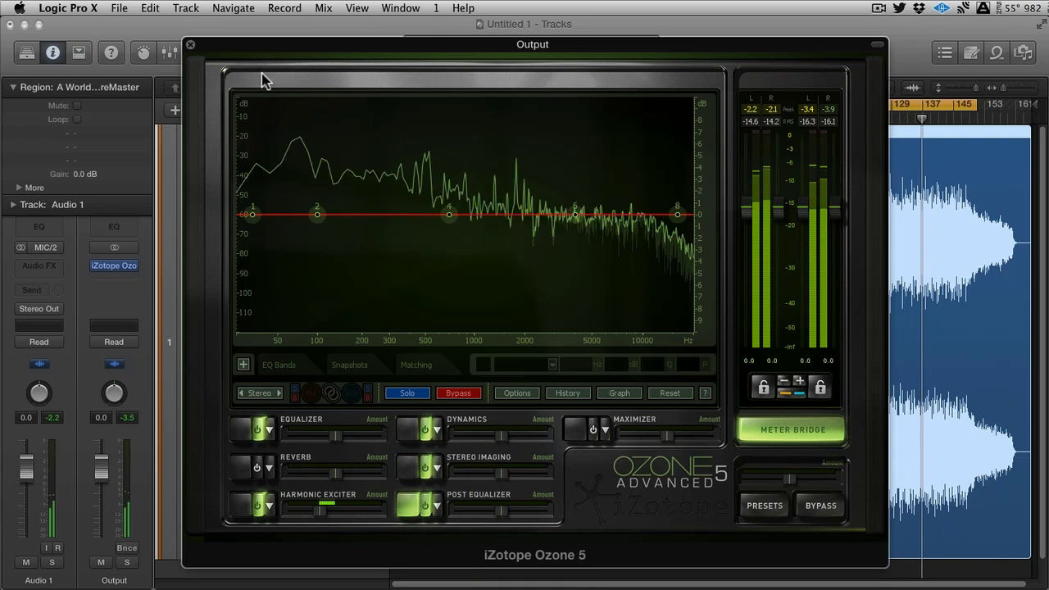
# Step: Make post EQ band 1 a flat high-pass filter with its cutoff at about 37 Hz
pyautogui.moveTo(250, 212); pyautogui.dragTo(288, 213)
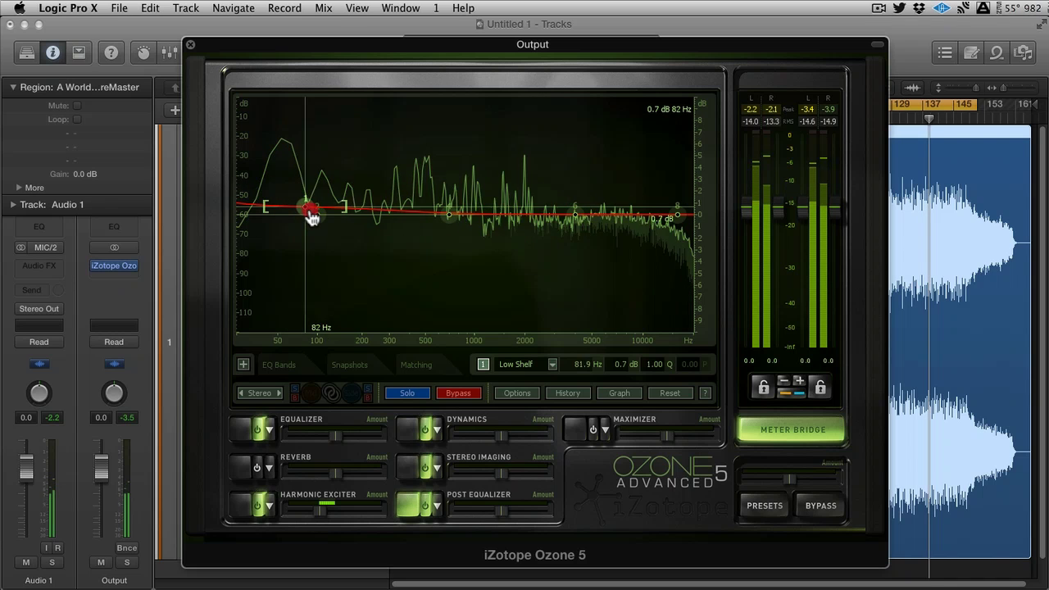
pyautogui.moveTo(313, 217); pyautogui.dragTo(317, 215)
pyautogui.click(516, 363)
pyautogui.moveTo(529, 336)
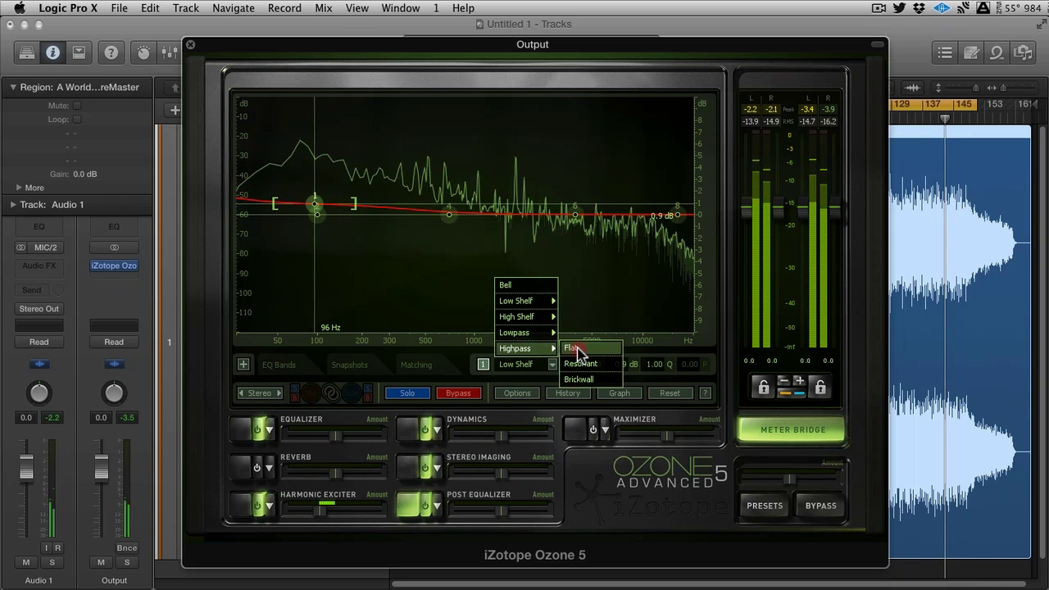
pyautogui.click(576, 350)
pyautogui.moveTo(317, 215); pyautogui.dragTo(244, 214)
# Step: Make band 2 an analog low shelf at 110 Hz with a slight boost of about 0.6 dB
pyautogui.click(316, 214)
pyautogui.moveTo(319, 215); pyautogui.dragTo(317, 207)
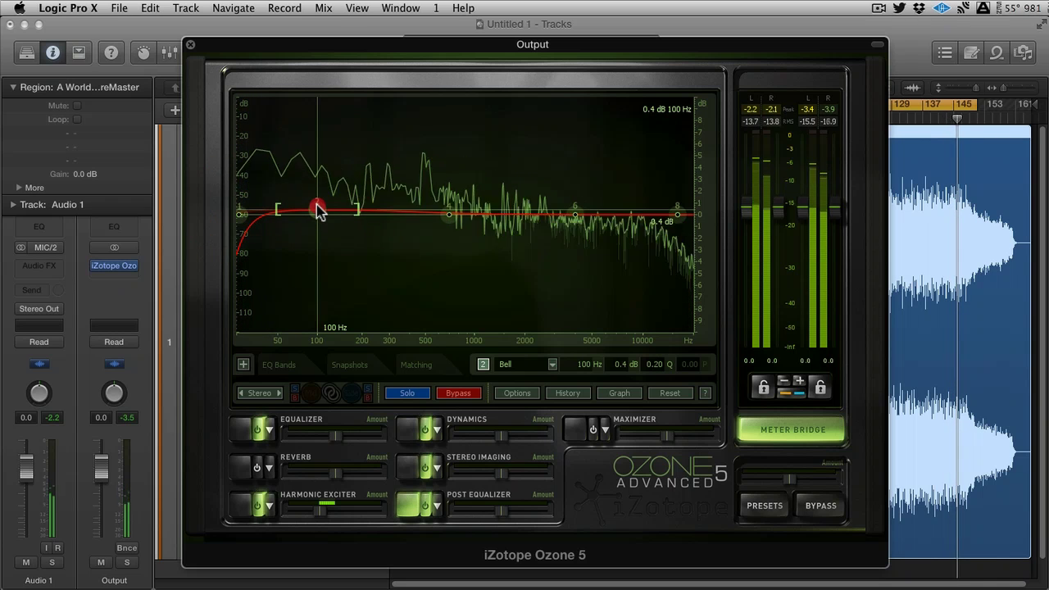
pyautogui.click(553, 364)
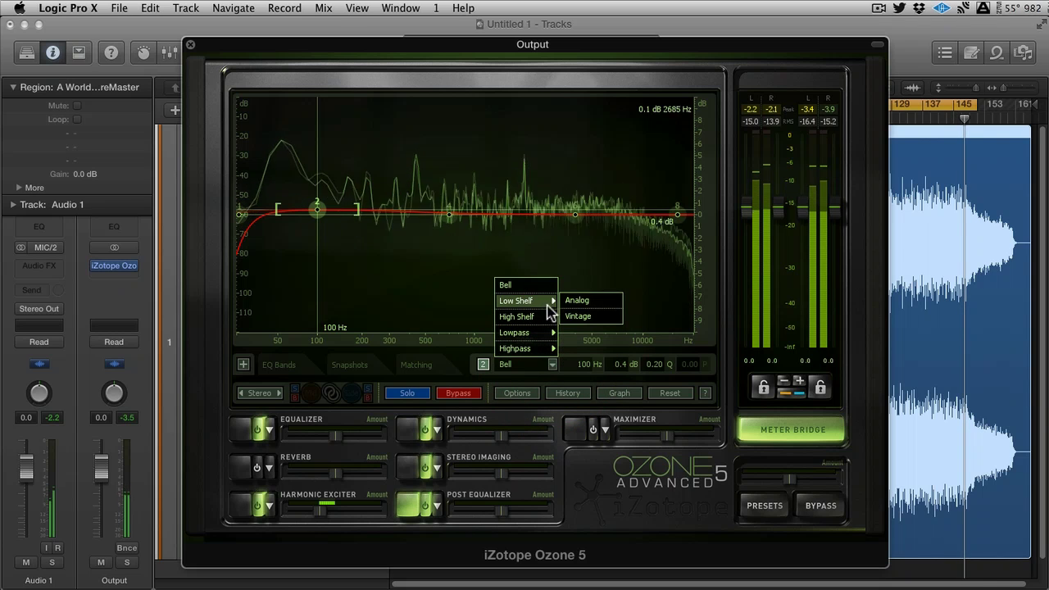
pyautogui.click(574, 301)
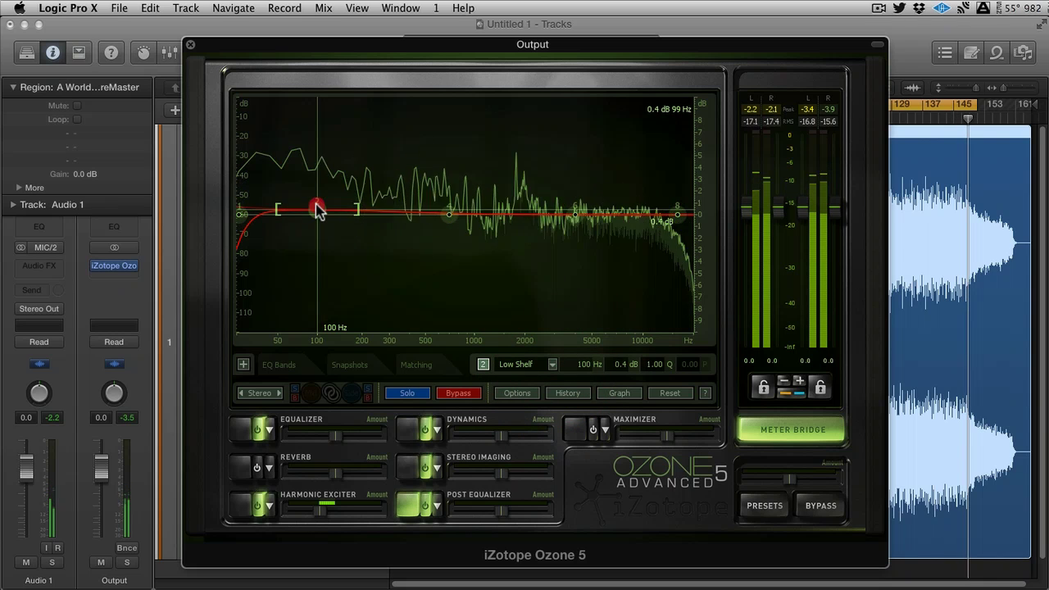
pyautogui.moveTo(318, 208); pyautogui.dragTo(324, 210)
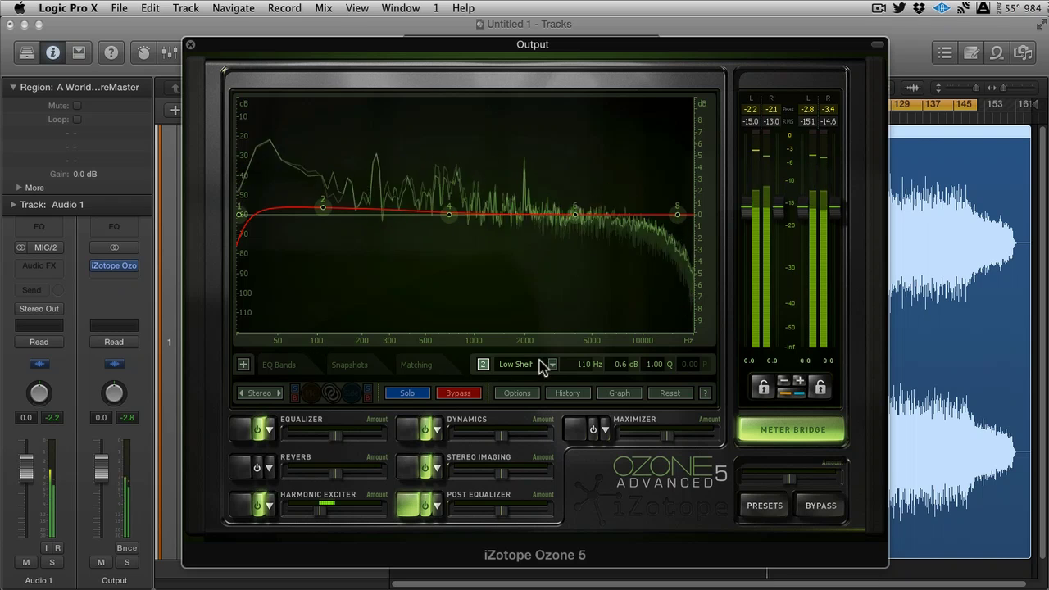
# Step: Switch on the Maximizer and move its character toward a more transparent 2.5
pyautogui.click(574, 431)
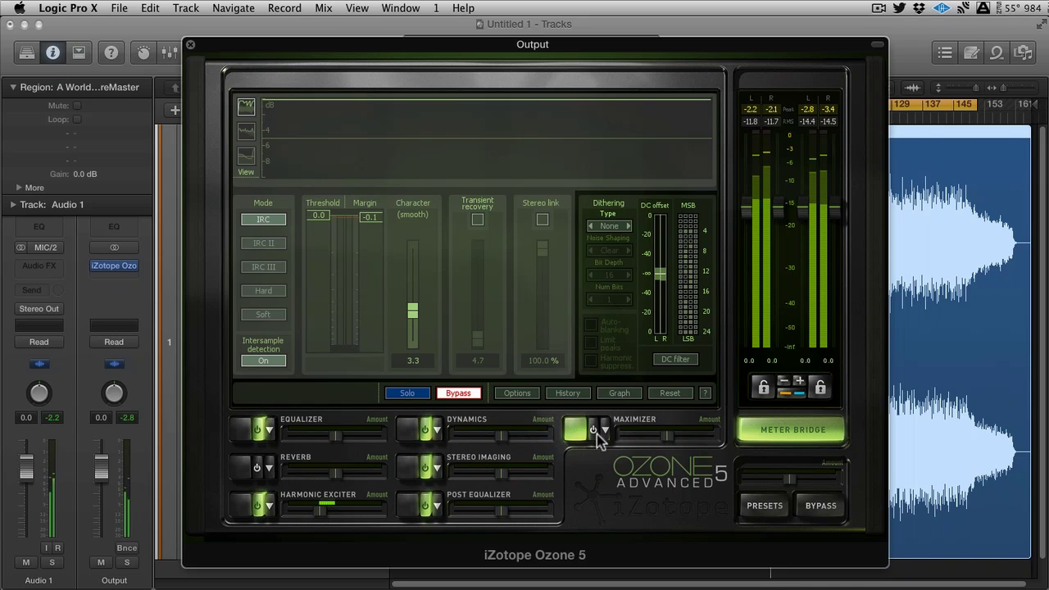
pyautogui.click(595, 431)
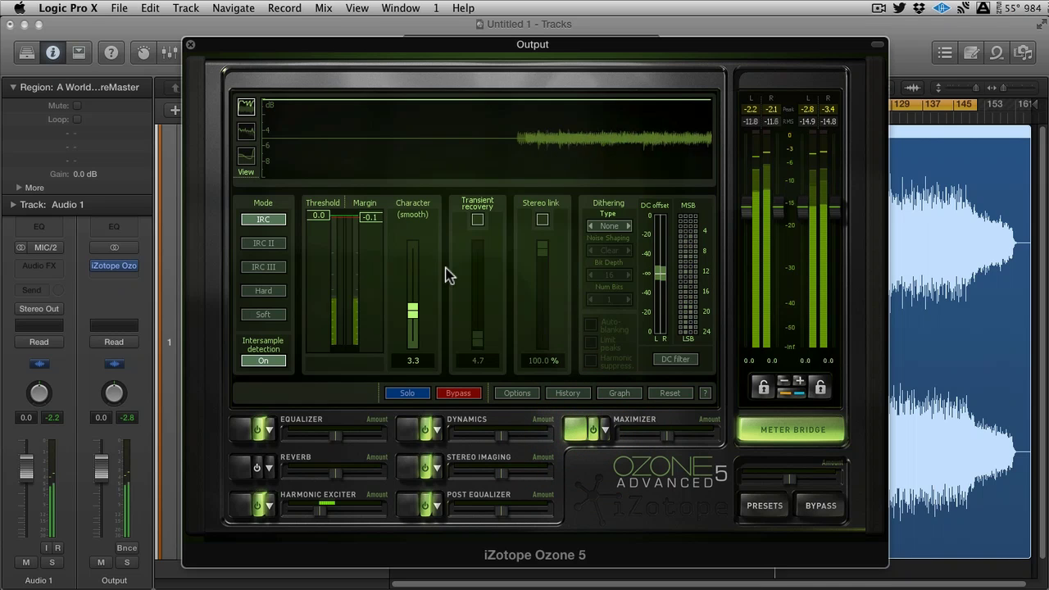
pyautogui.moveTo(416, 309)
pyautogui.mouseDown()
pyautogui.moveTo(416, 286)
pyautogui.moveTo(412, 338)
pyautogui.moveTo(413, 238)
pyautogui.moveTo(413, 314)
pyautogui.moveTo(413, 276)
pyautogui.moveTo(412, 297)
pyautogui.mouseUp()
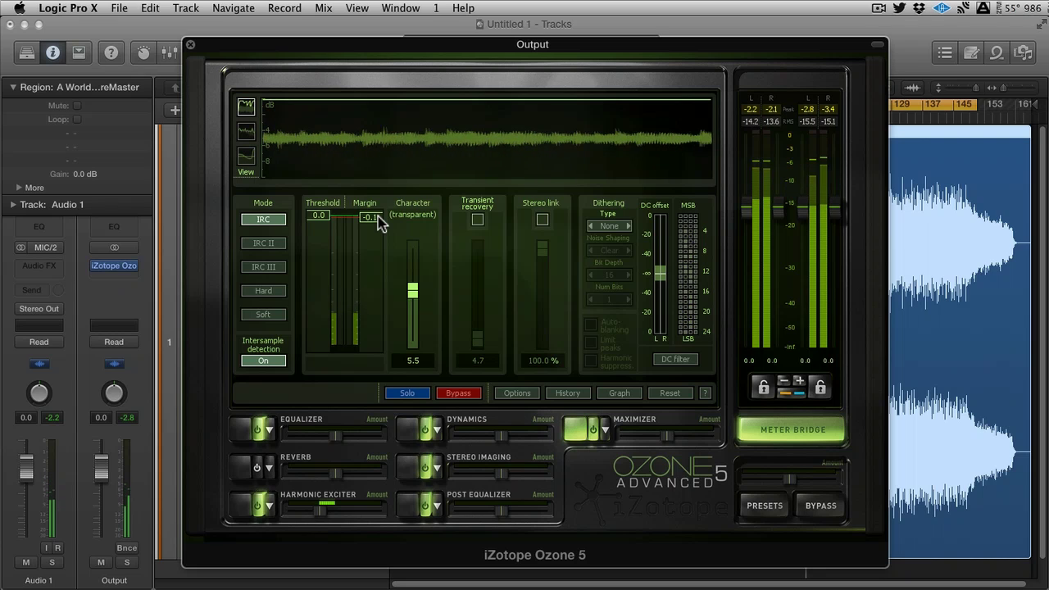
# Step: Pull the Maximizer threshold down to -9.1 and lower the margin to -0.9
pyautogui.click(316, 216)
pyautogui.moveTo(316, 218)
pyautogui.mouseDown()
pyautogui.moveTo(317, 293)
pyautogui.moveTo(315, 276)
pyautogui.mouseUp()
pyautogui.click(127, 417)
pyautogui.click(376, 220)
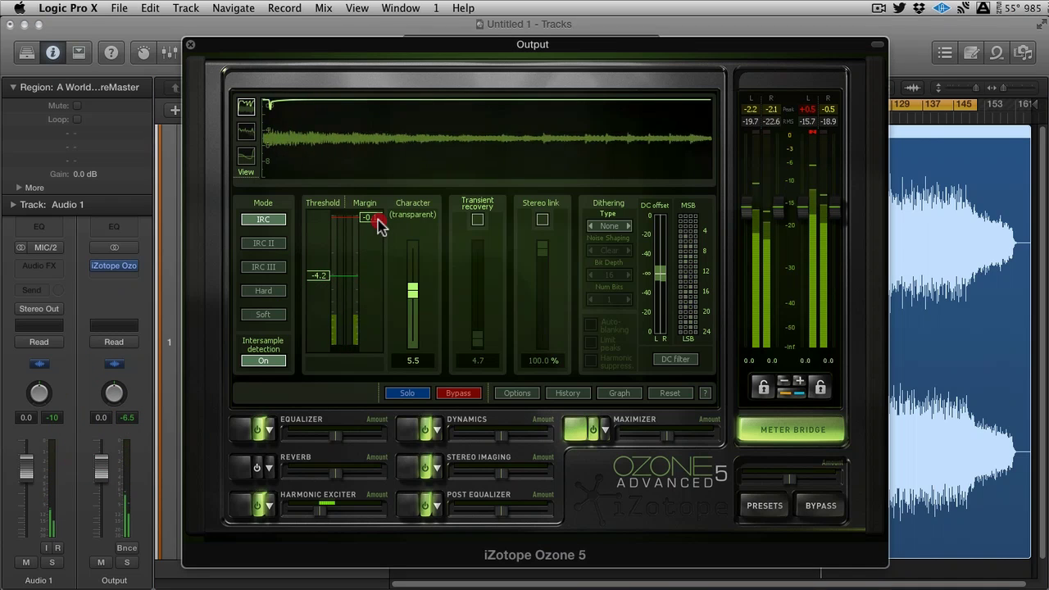
pyautogui.moveTo(379, 226); pyautogui.dragTo(379, 229)
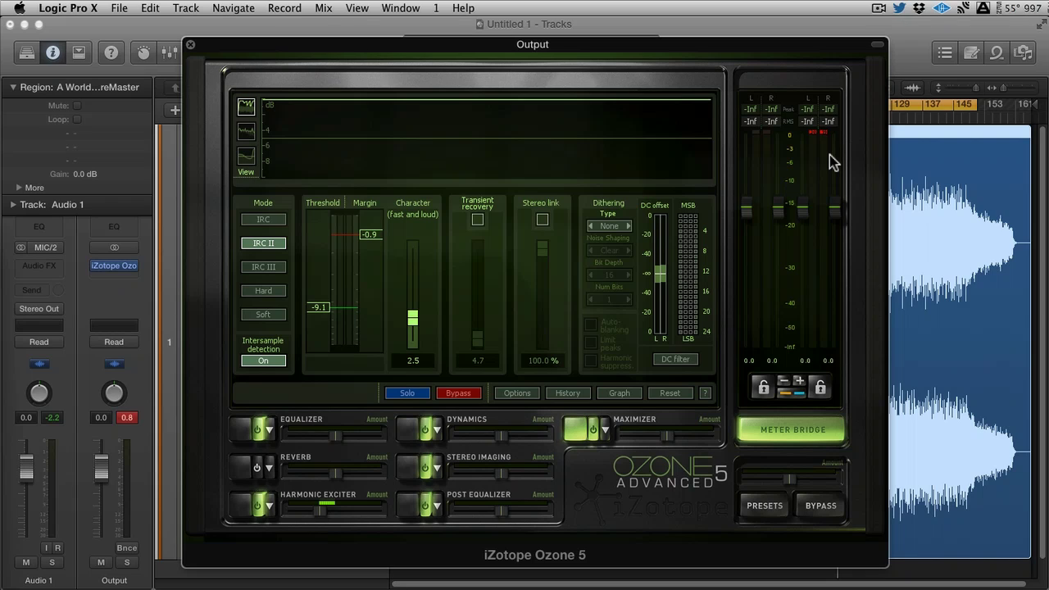
# Step: Play the track and lower the Maximizer margin from -0.9 to -1.5 while listening
pyautogui.press('space')
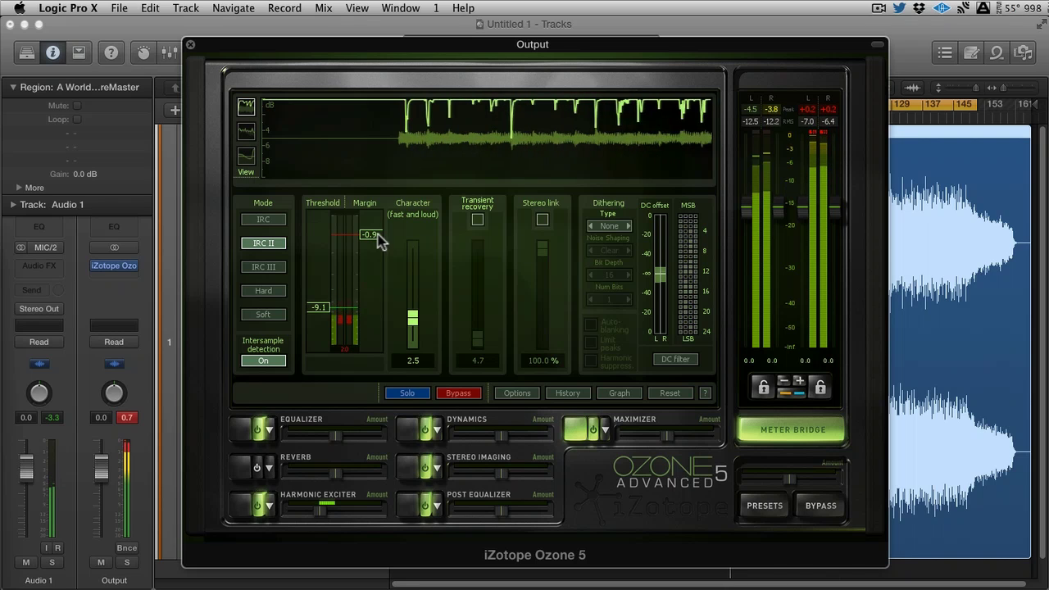
pyautogui.moveTo(367, 235); pyautogui.dragTo(368, 242)
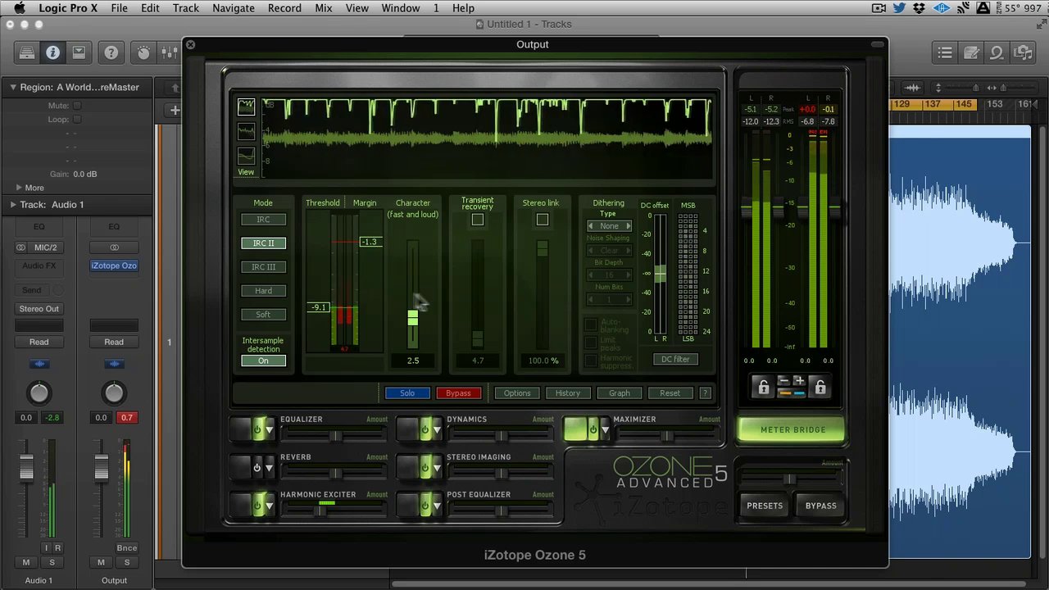
pyautogui.moveTo(370, 243); pyautogui.dragTo(371, 244)
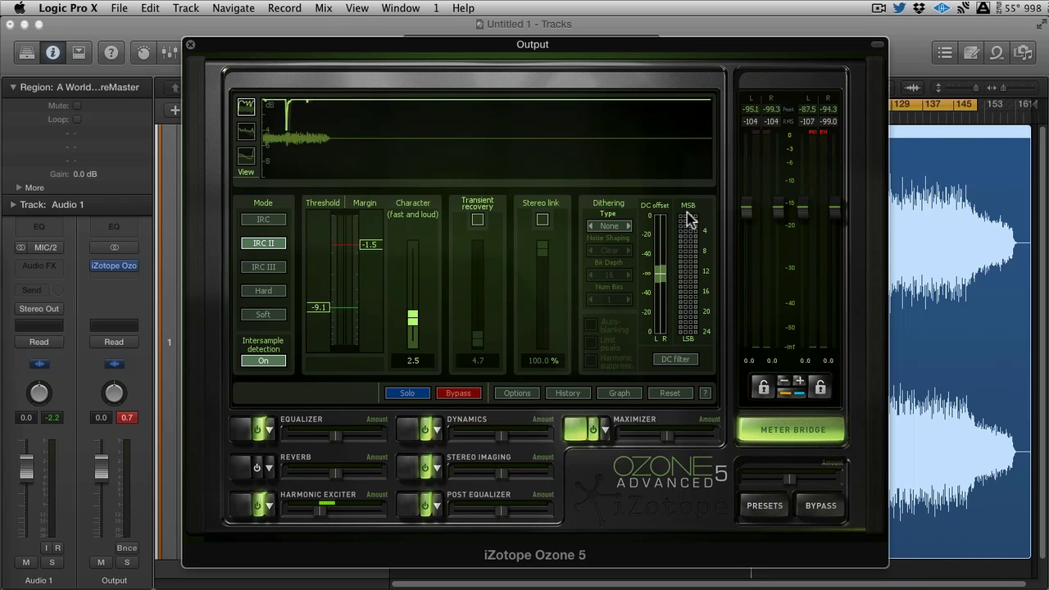
# Step: Check Logic's bounce dithering options, then choose MBIT+ dithering in Ozone and test the global Amount slider
pyautogui.press('super+b')
pyautogui.click(785, 240)
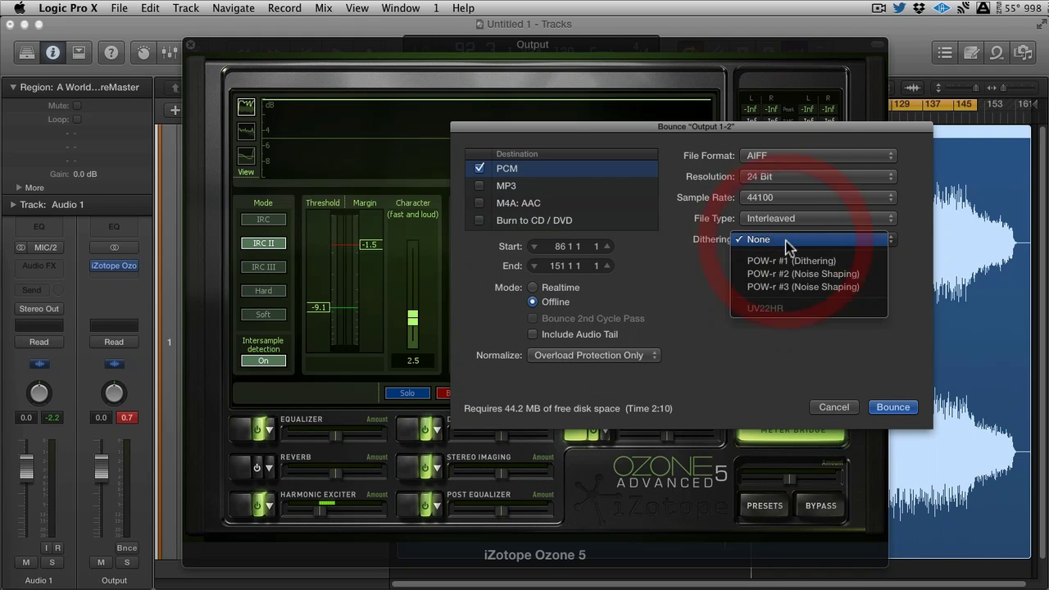
pyautogui.click(720, 274)
pyautogui.press('Escape')
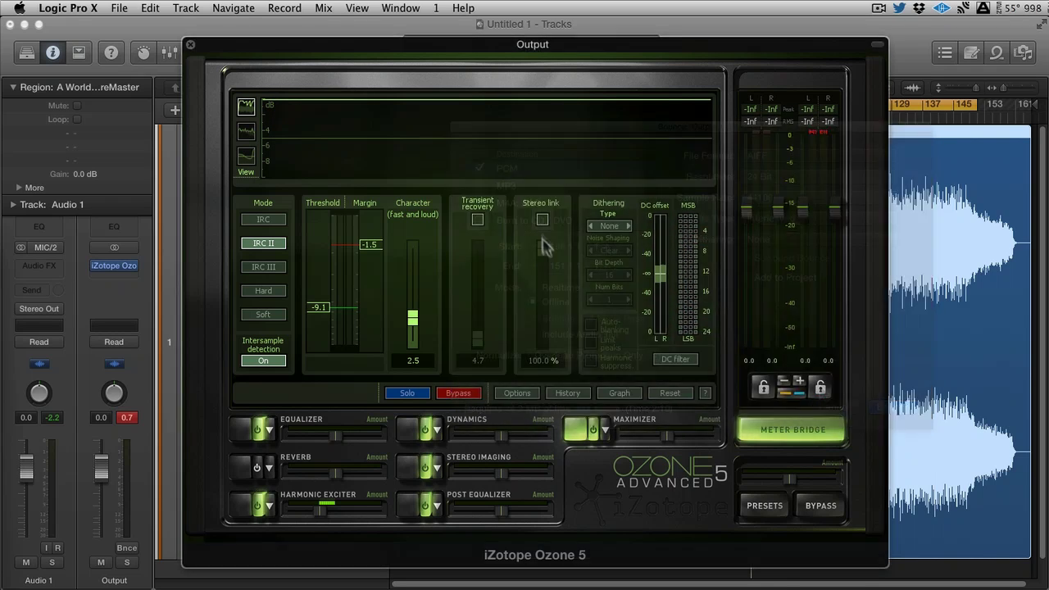
pyautogui.click(623, 228)
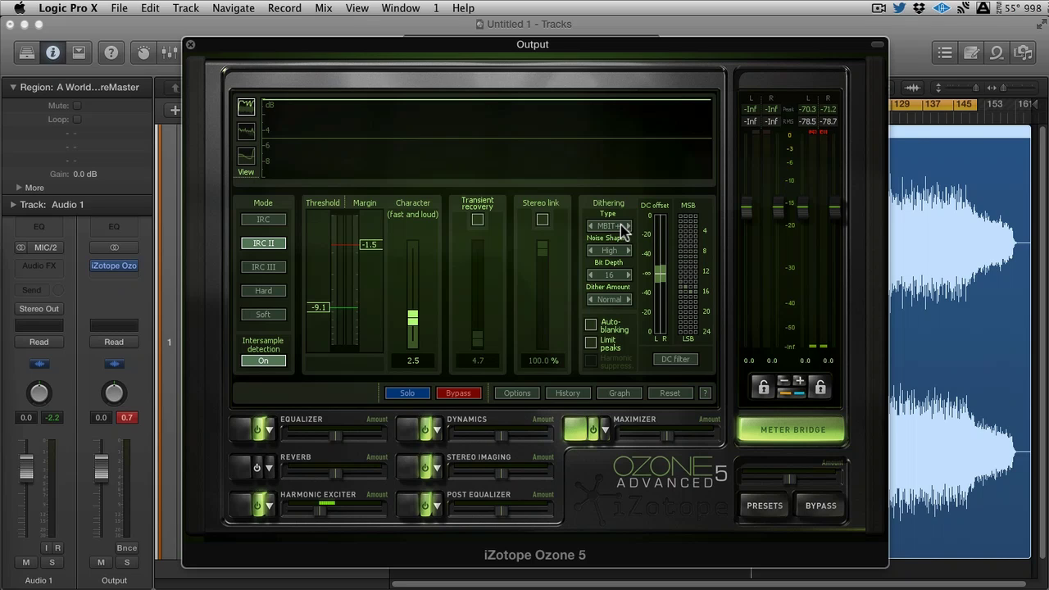
pyautogui.moveTo(786, 484)
pyautogui.mouseDown()
pyautogui.moveTo(800, 485)
pyautogui.moveTo(773, 485)
pyautogui.moveTo(797, 485)
pyautogui.moveTo(787, 485)
pyautogui.mouseUp()
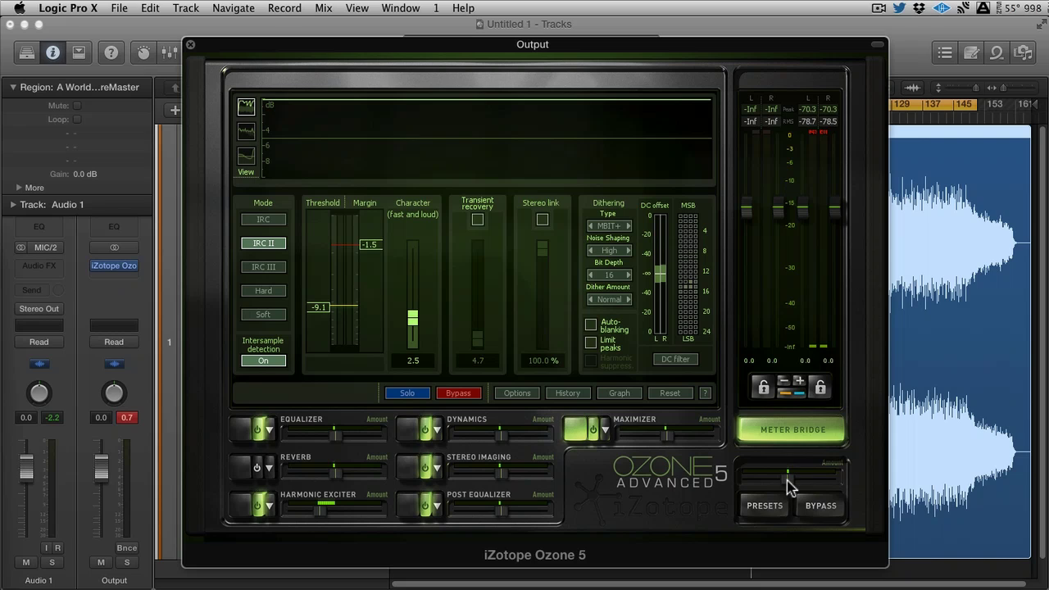
pyautogui.click(790, 431)
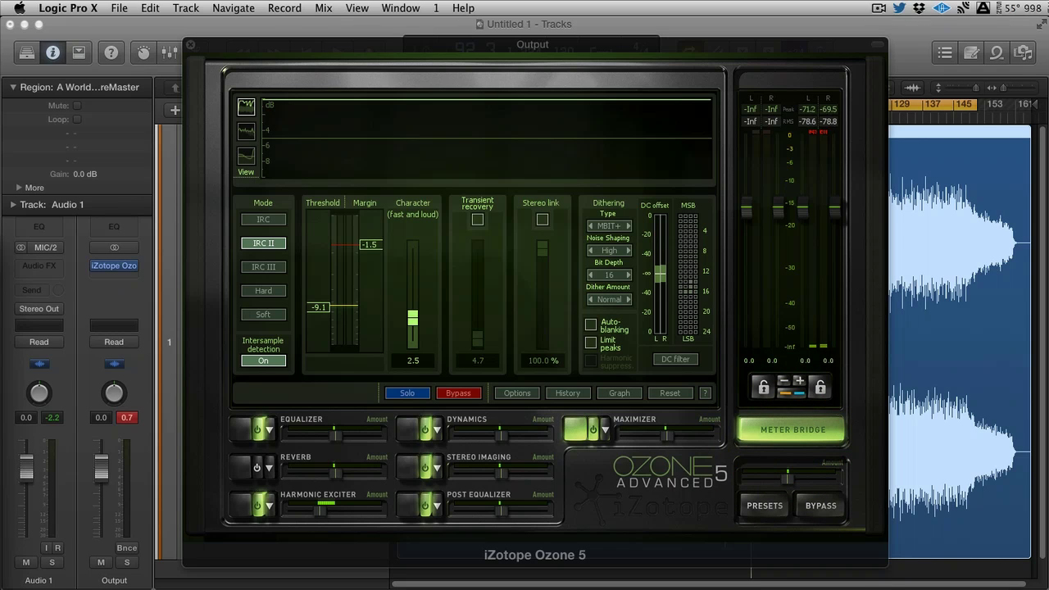
pyautogui.moveTo(614, 58); pyautogui.dragTo(622, 71)
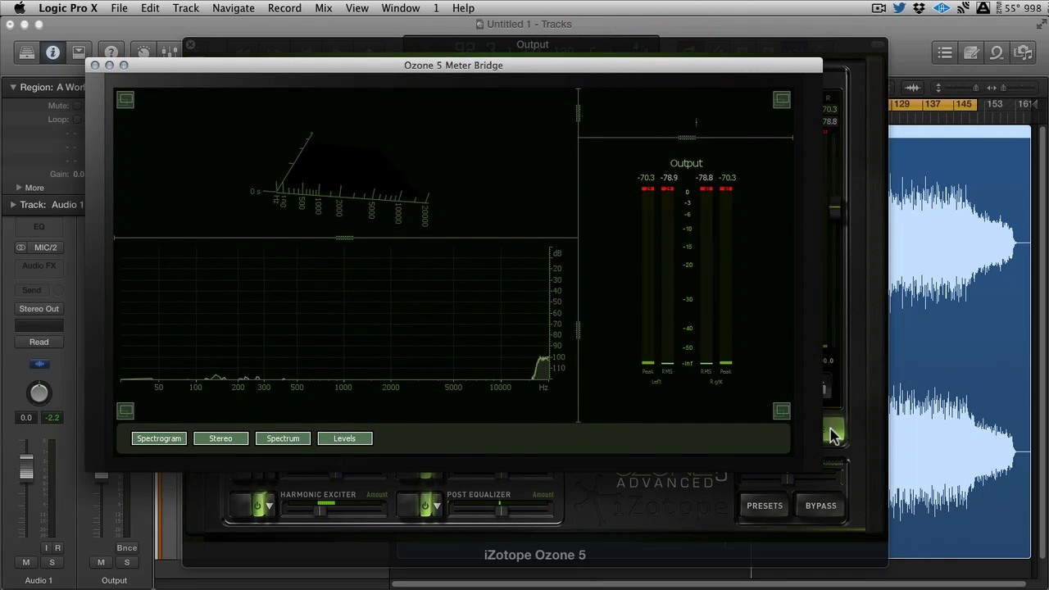
pyautogui.click(832, 432)
pyautogui.click(832, 432)
pyautogui.click(832, 432)
pyautogui.click(832, 432)
pyautogui.click(832, 432)
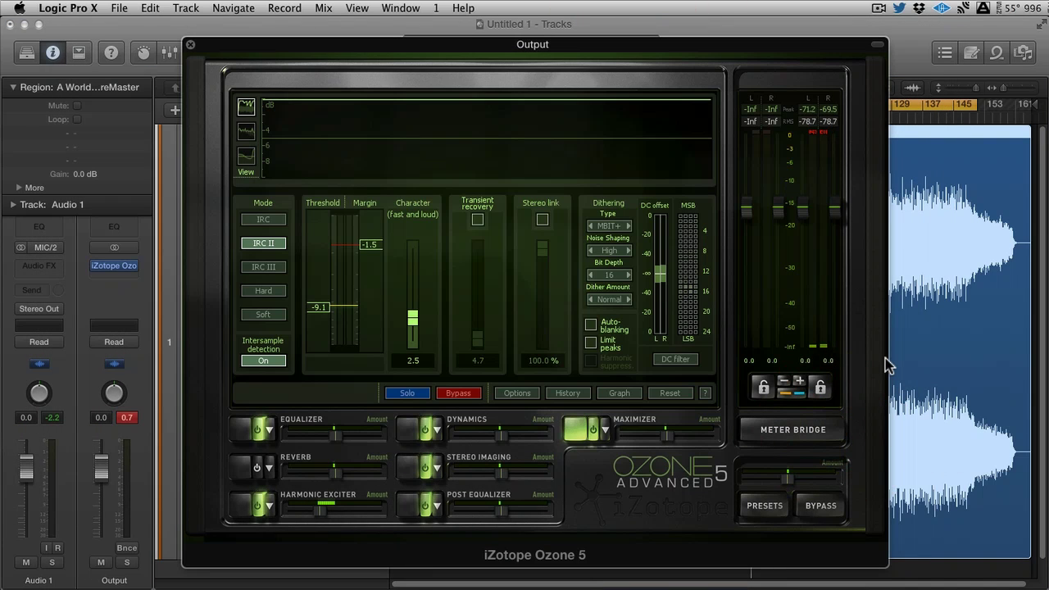